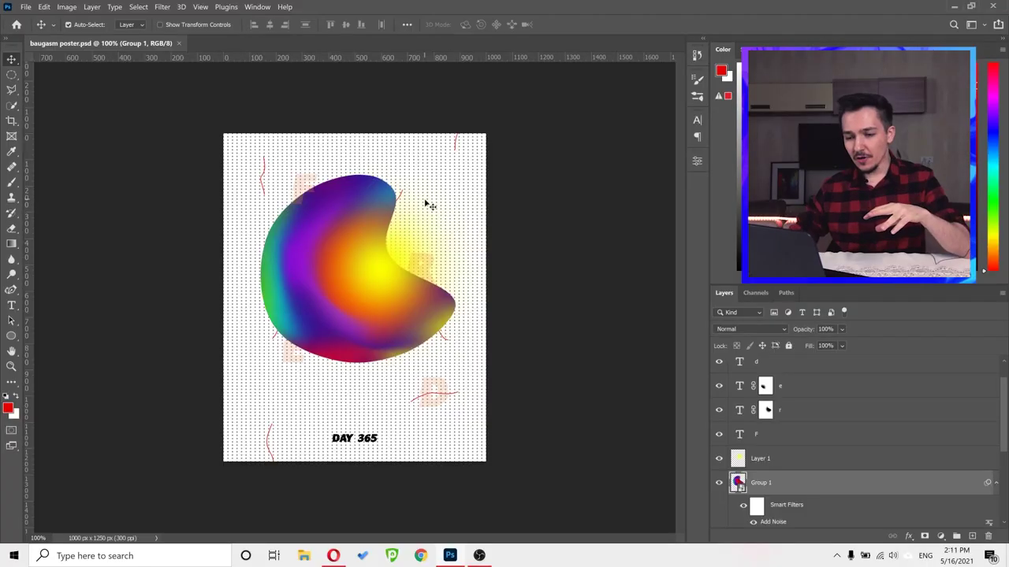
- Examine the gradient shape and its grain in the finished poster document up close
drag(372, 268, 341, 257)
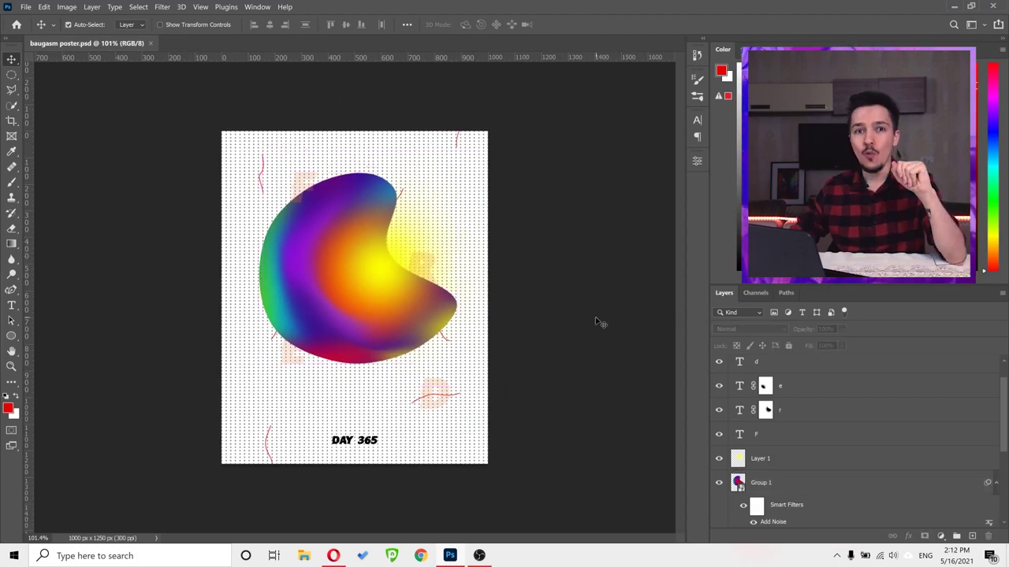
drag(284, 270, 362, 132)
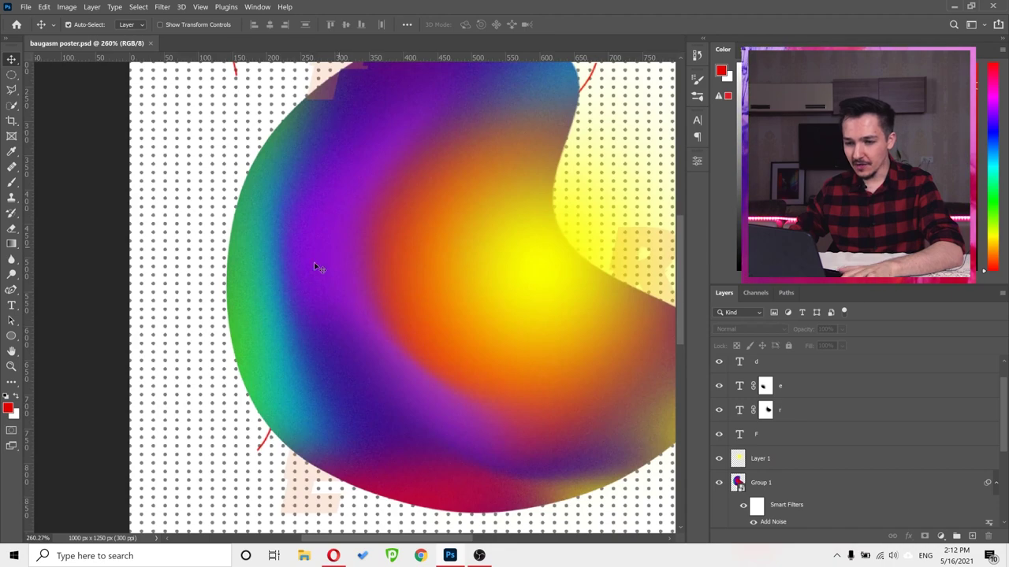
scroll(284, 229, up, 3)
scroll(395, 237, down, 7)
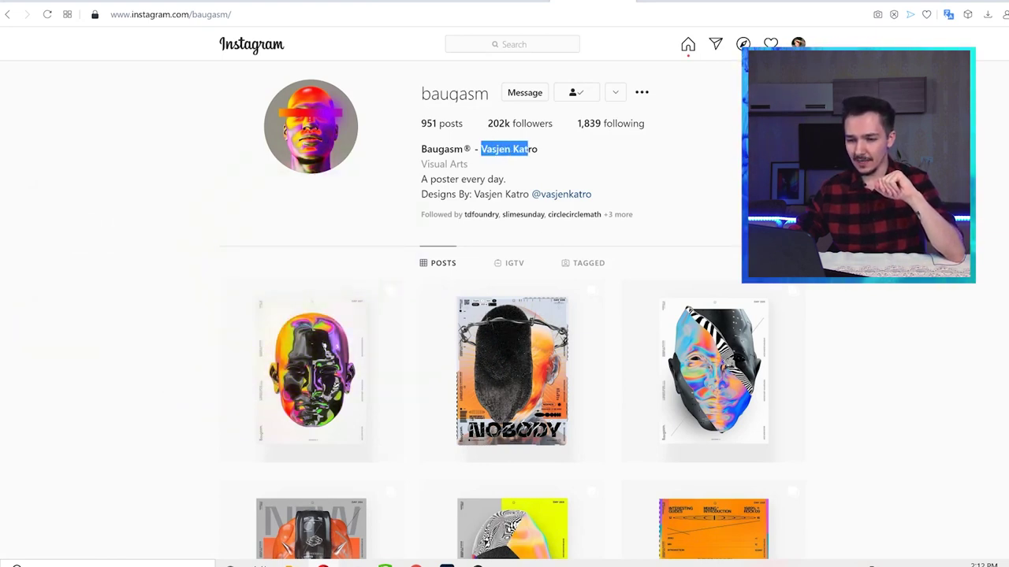
- Switch to the browser and look through the posters on the baugasm Instagram profile for style reference
drag(537, 150, 537, 150)
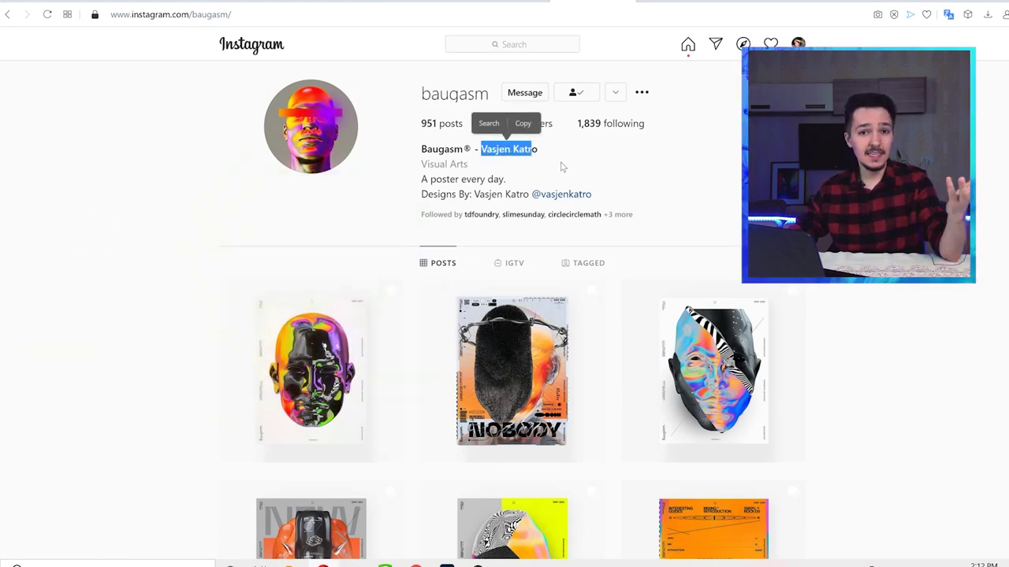
click(615, 172)
scroll(513, 315, down, 10)
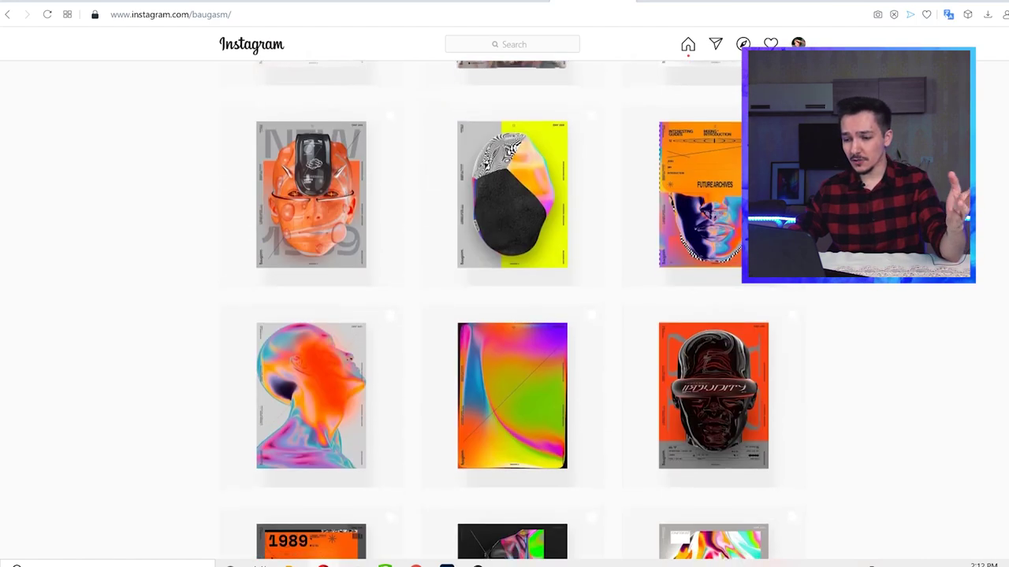
scroll(513, 316, down, 3)
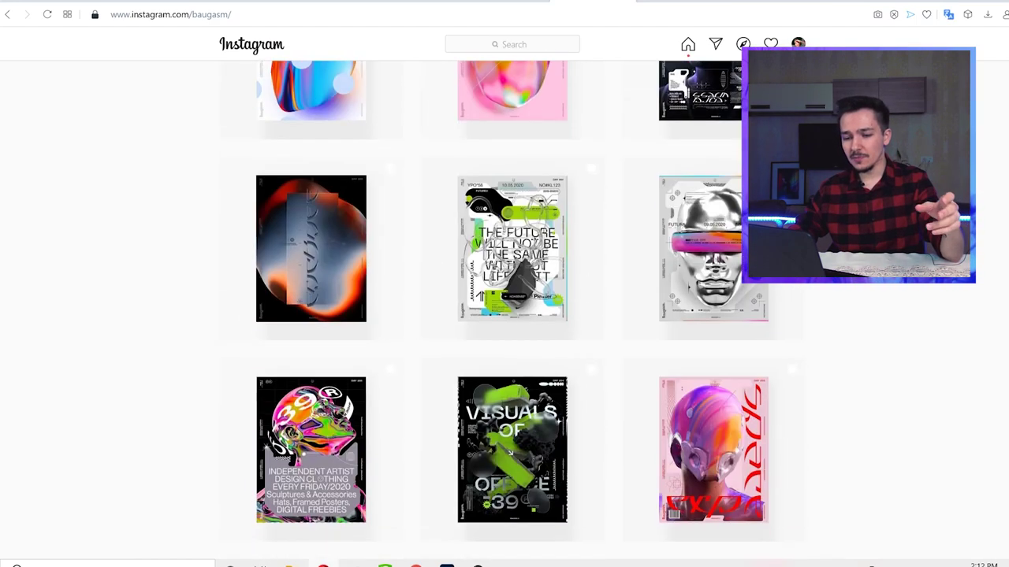
scroll(512, 315, down, 5)
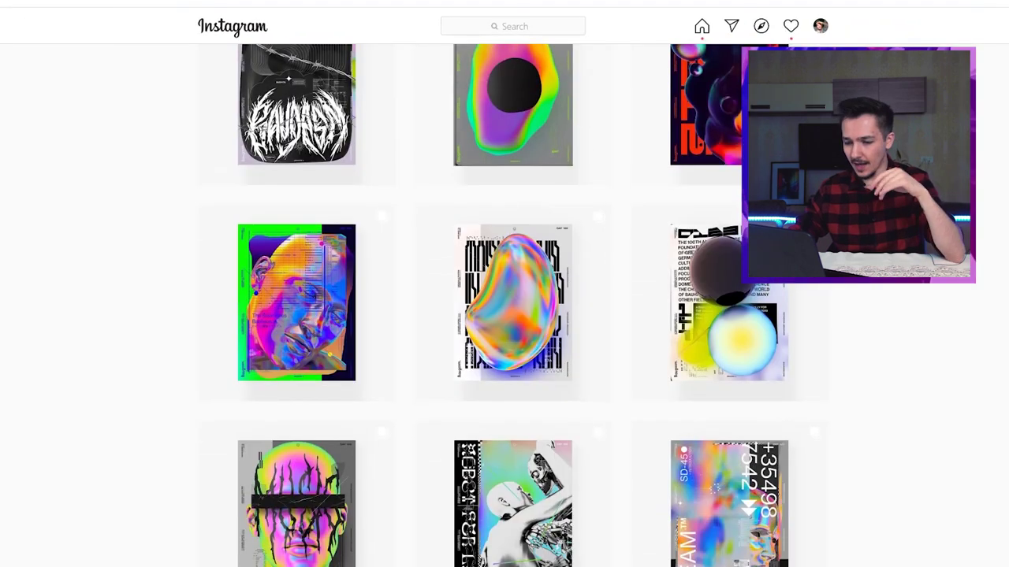
scroll(660, 360, down, 8)
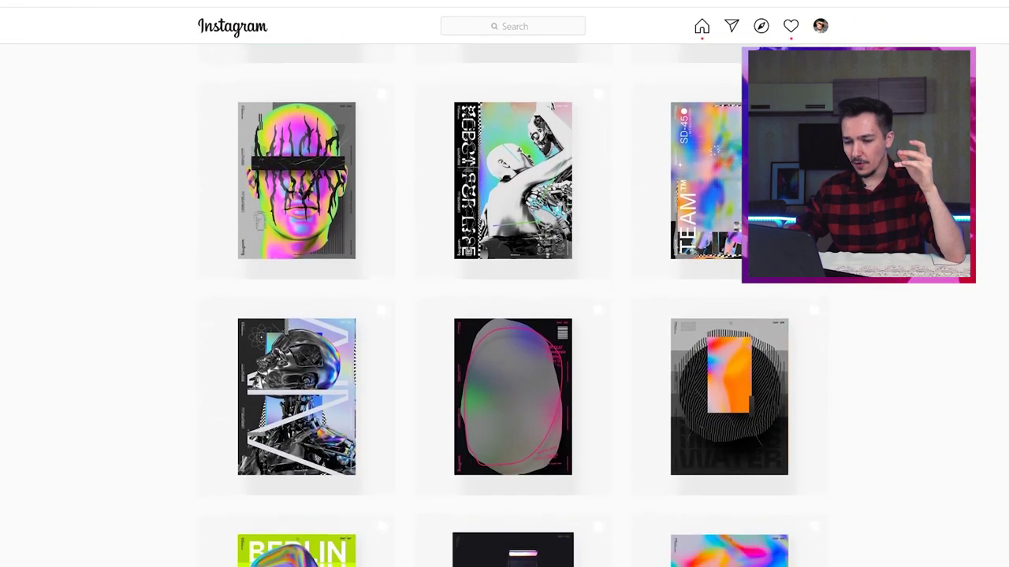
scroll(523, 298, down, 5)
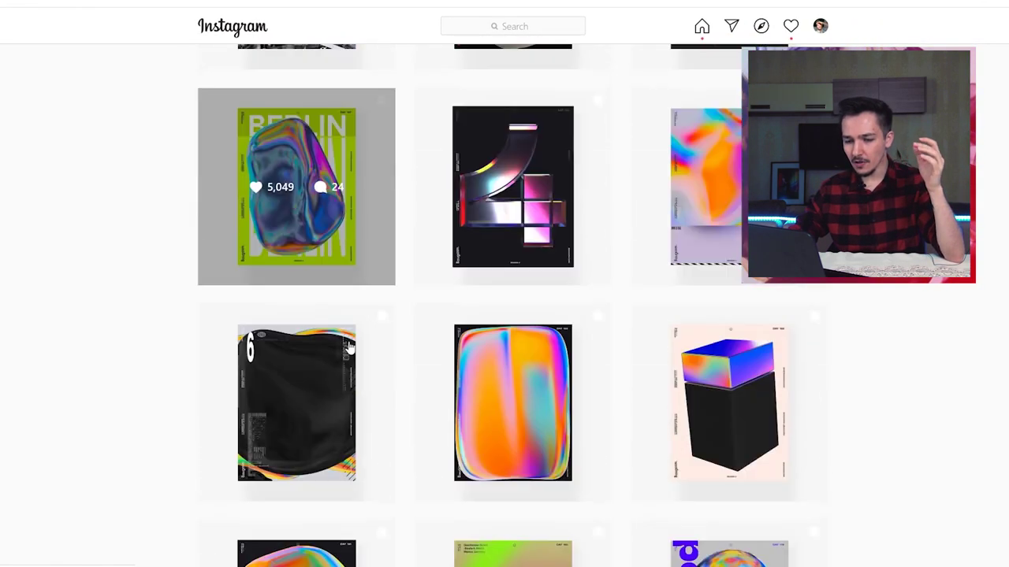
scroll(387, 338, down, 6)
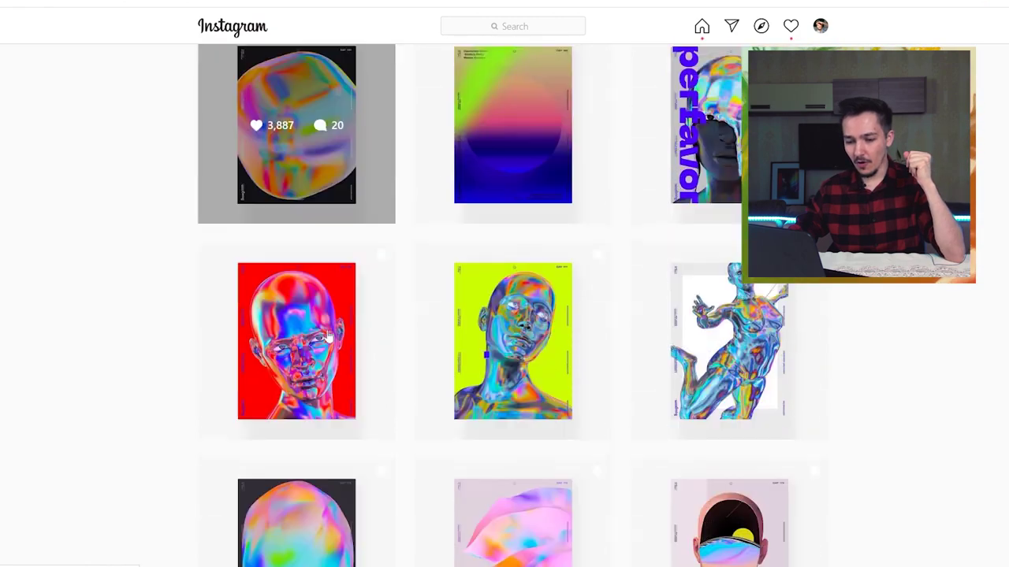
scroll(330, 335, down, 7)
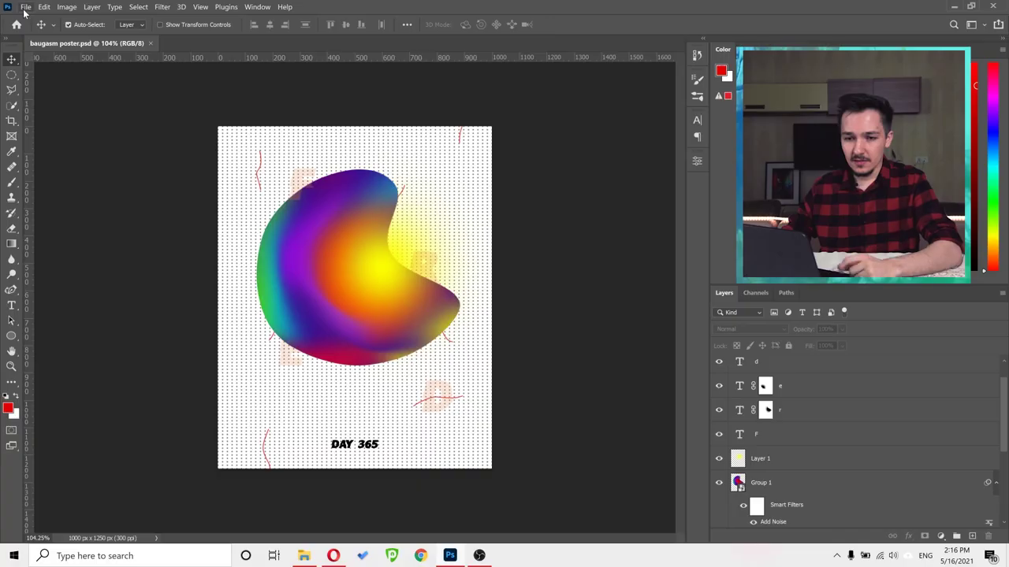
- In Photoshop, create a new 1000 x 1250 px portrait document at 300 ppi, RGB Color, with a white background
click(26, 6)
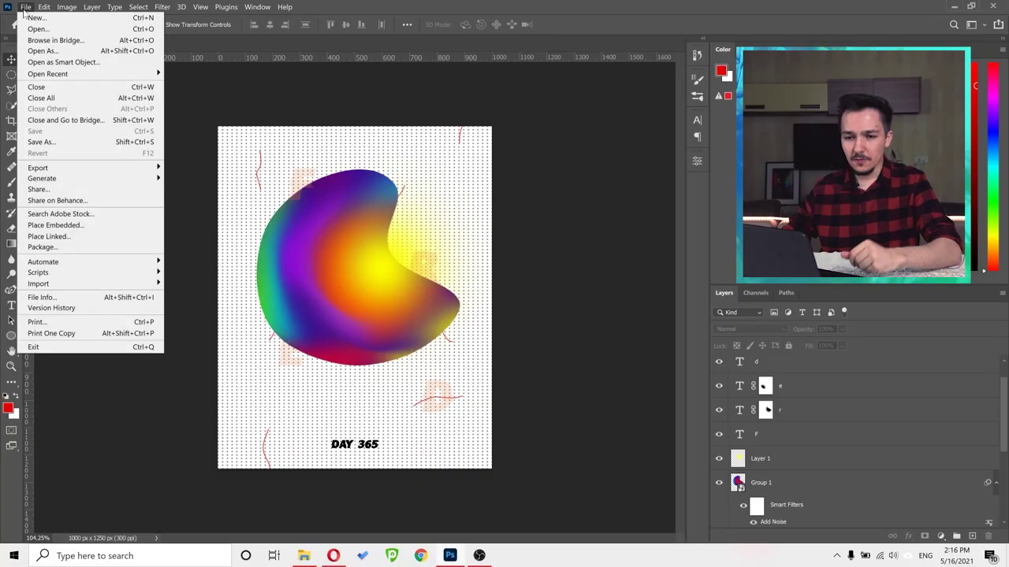
click(32, 20)
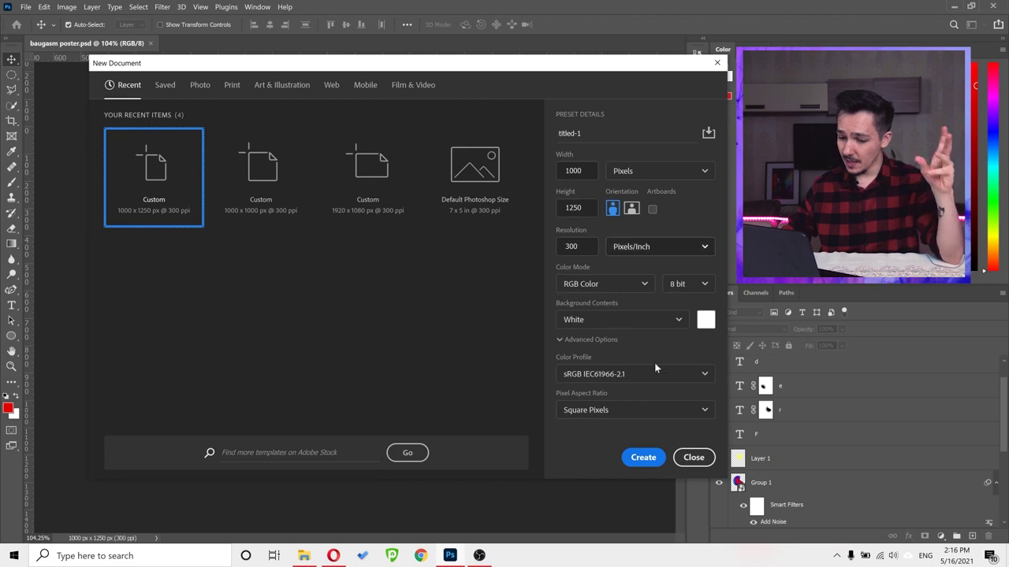
click(641, 461)
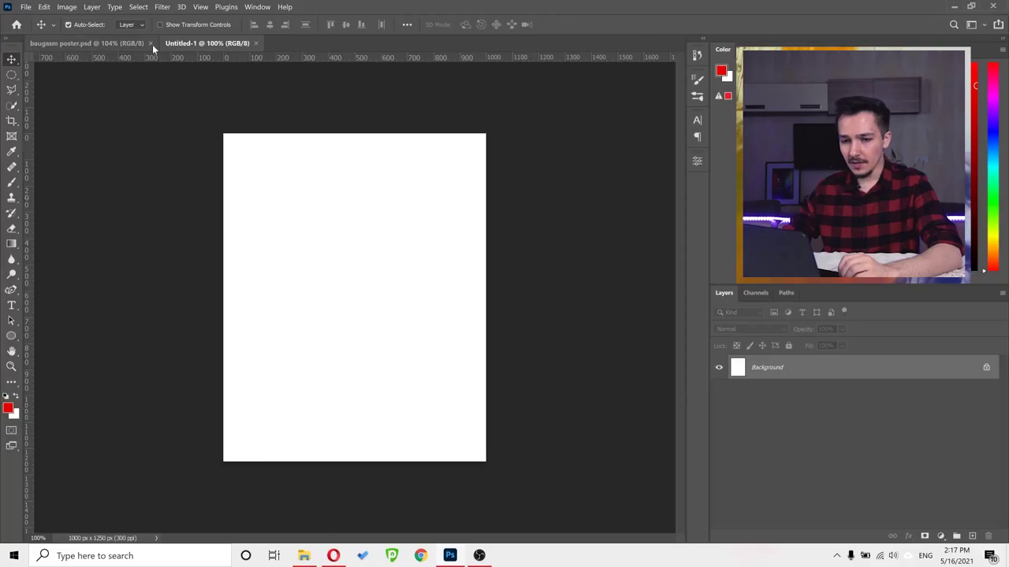
click(129, 43)
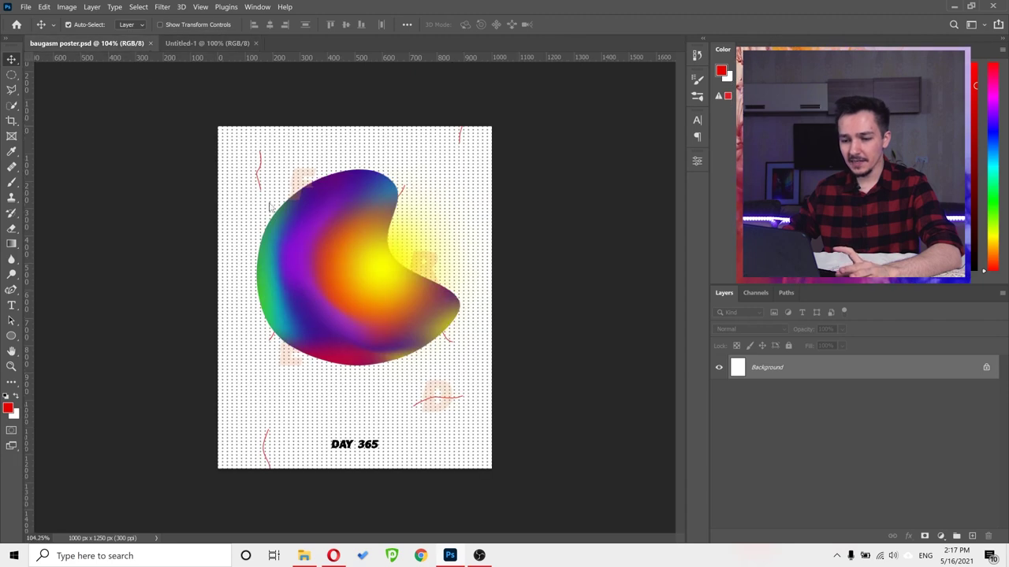
click(232, 44)
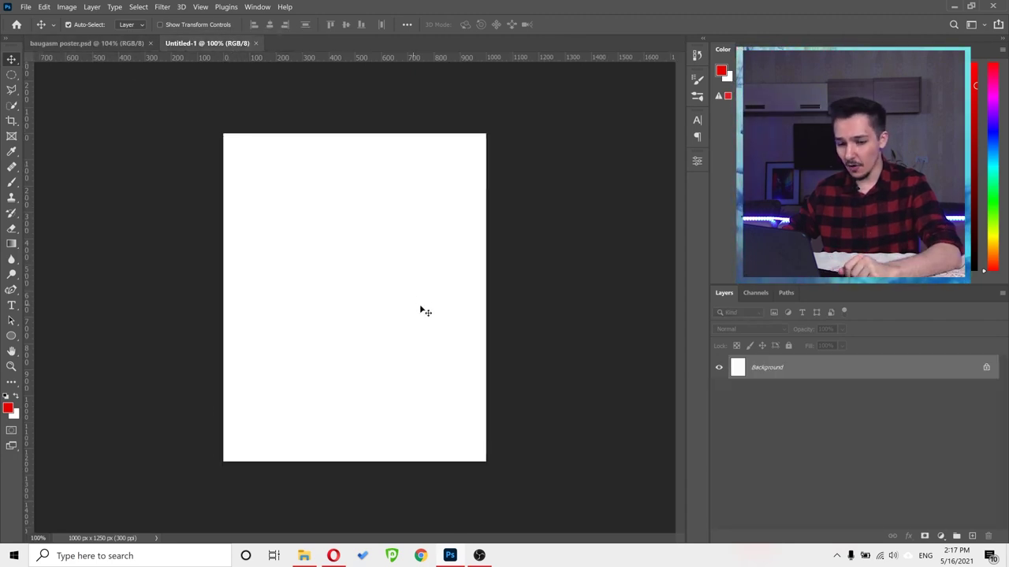
- Choose the Rectangle Tool and set its fill to dark blue 00177c
click(11, 337)
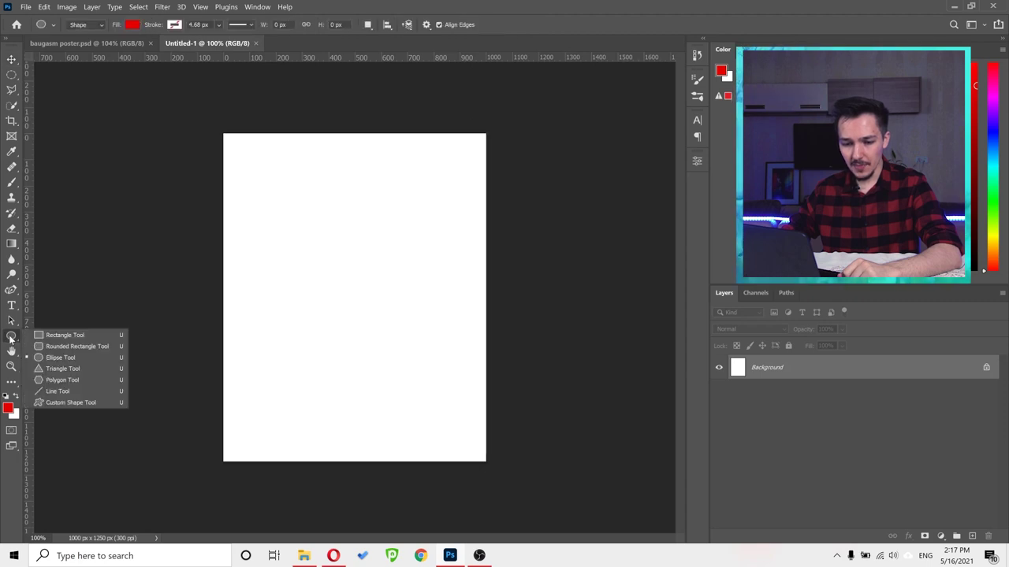
click(57, 336)
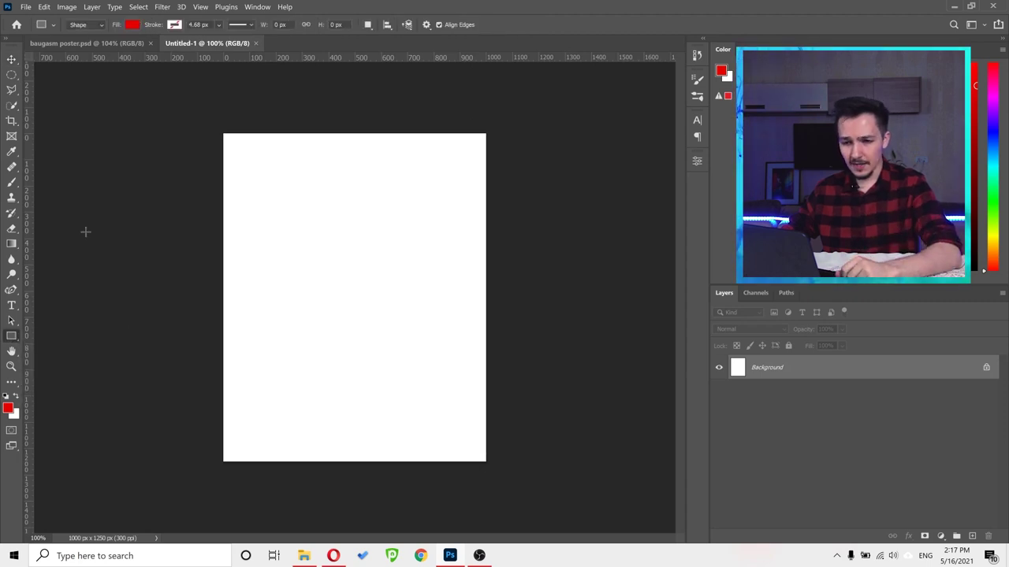
click(132, 25)
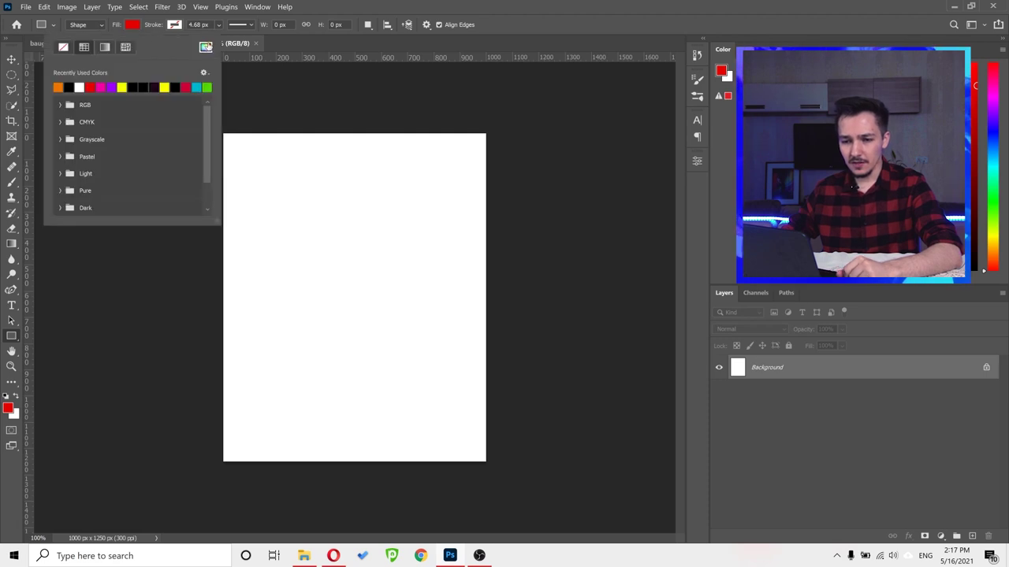
click(205, 48)
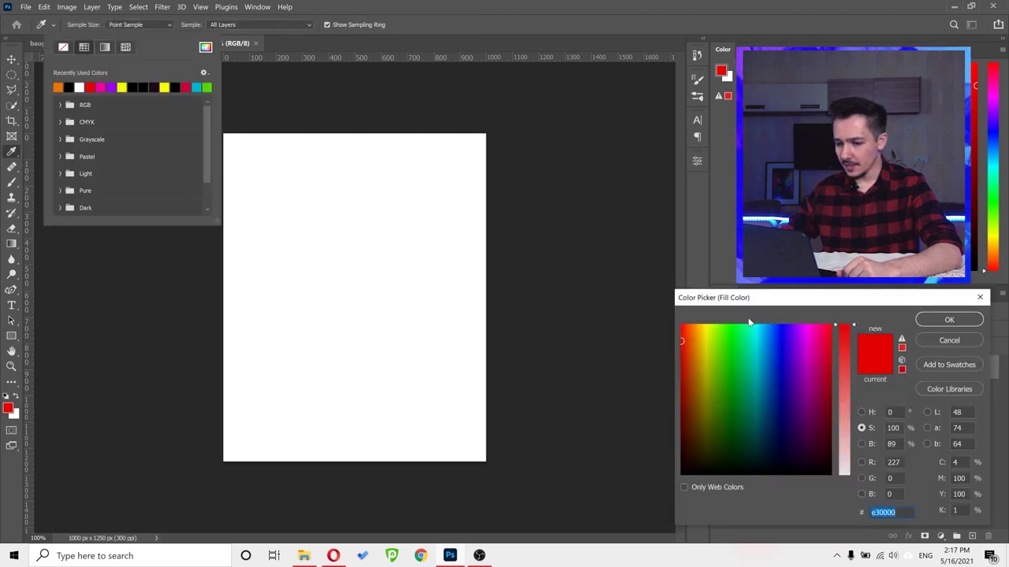
text(00097b)
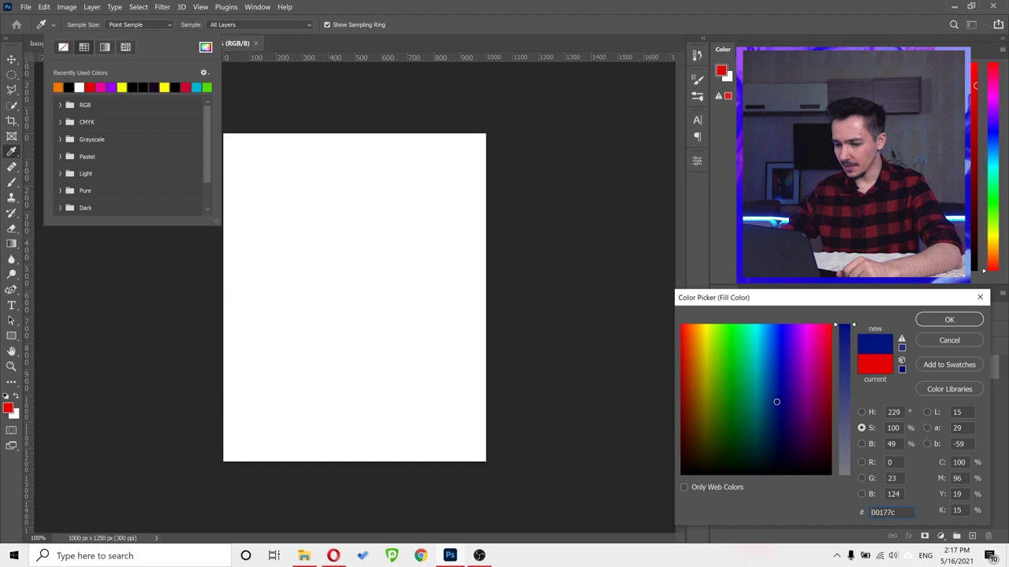
click(950, 320)
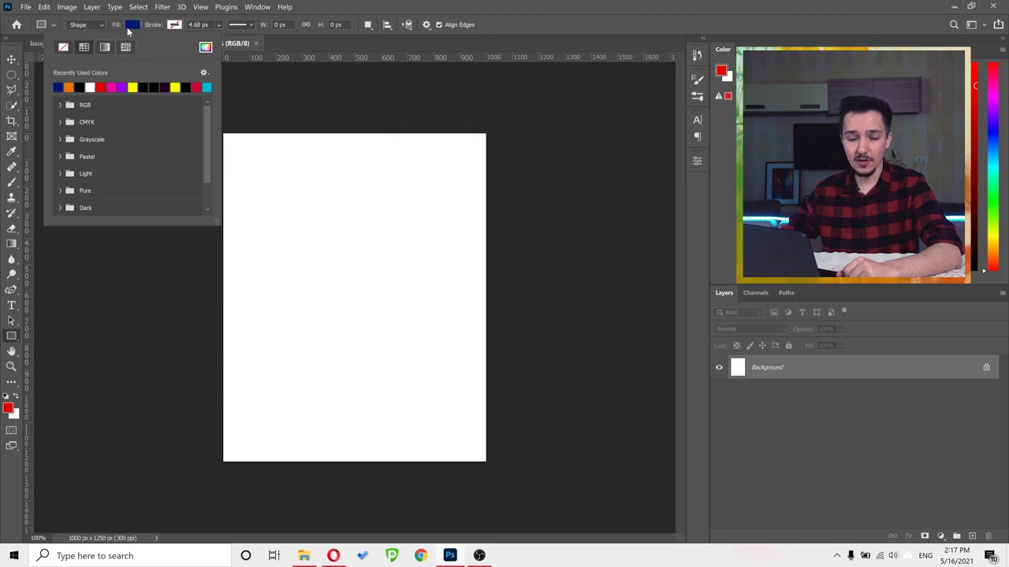
click(422, 5)
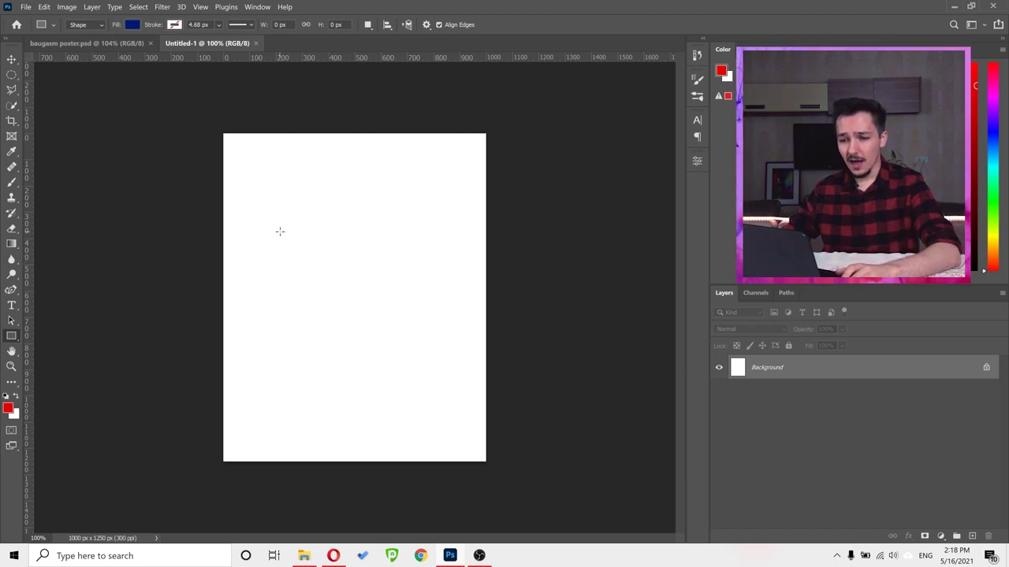
- Draw a square about 650 px wide and center it on the canvas
key(alt+shift)
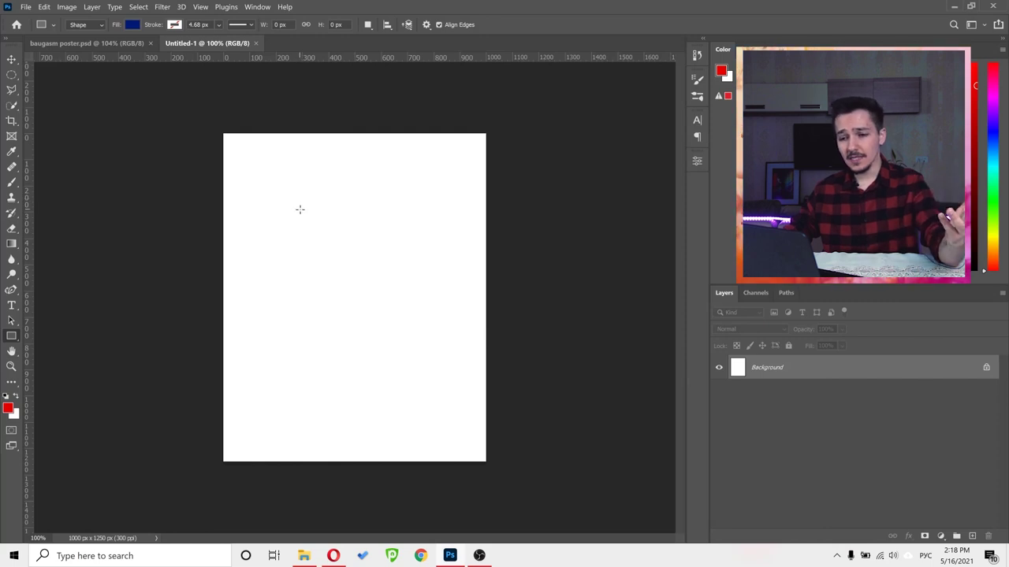
drag(275, 217, 447, 407)
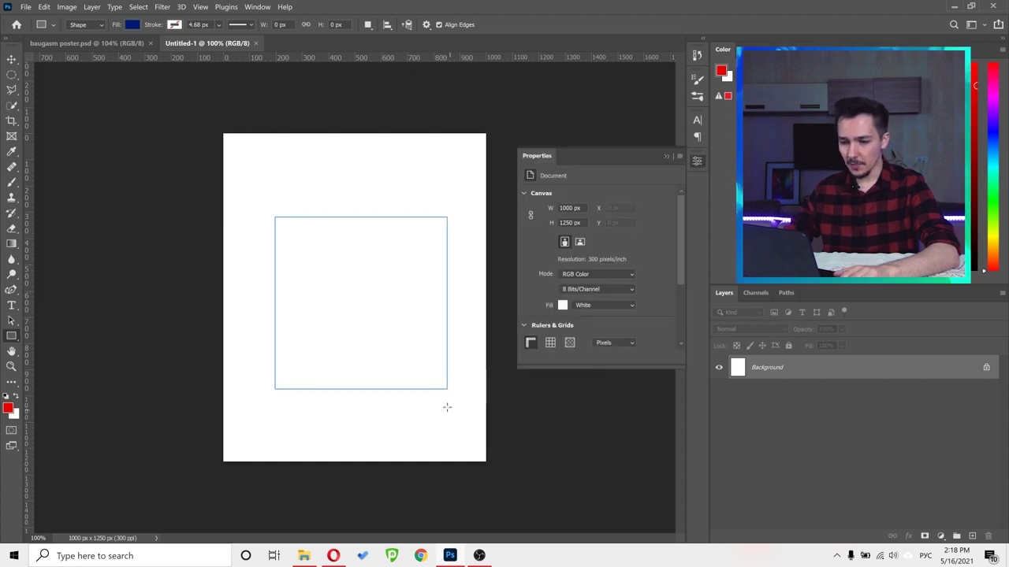
click(665, 157)
key(v)
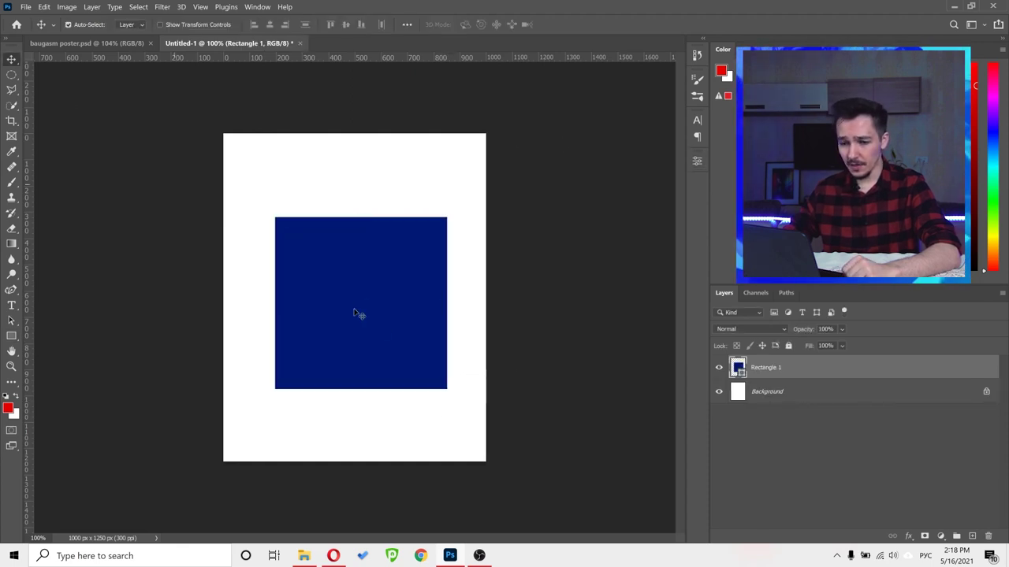
mouse_move(359, 314)
mouse_down()
mouse_move(367, 302)
mouse_move(373, 308)
mouse_up()
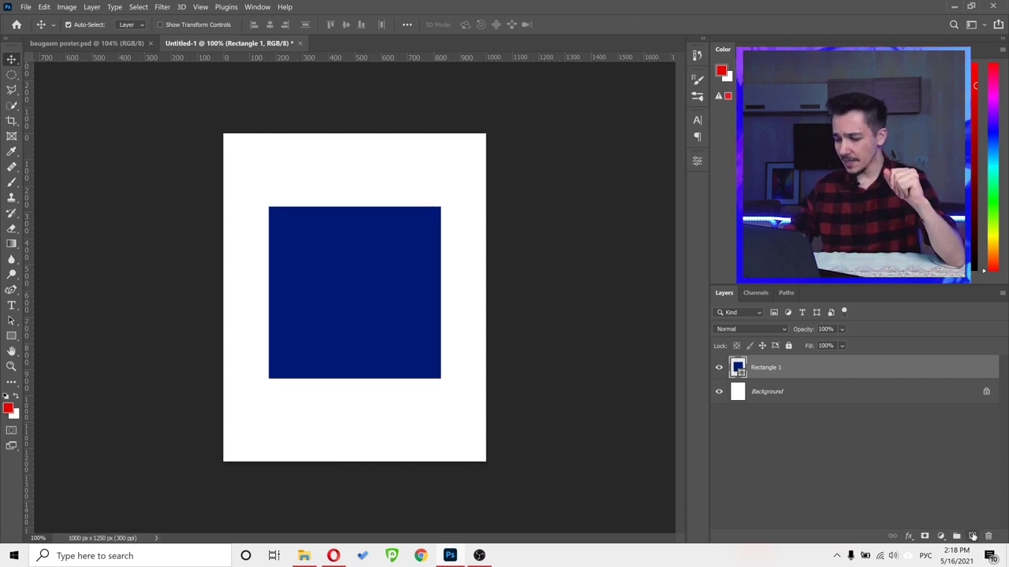
- Add an empty layer above the blue square and activate the Brush Tool for painting on it
click(14, 186)
click(55, 187)
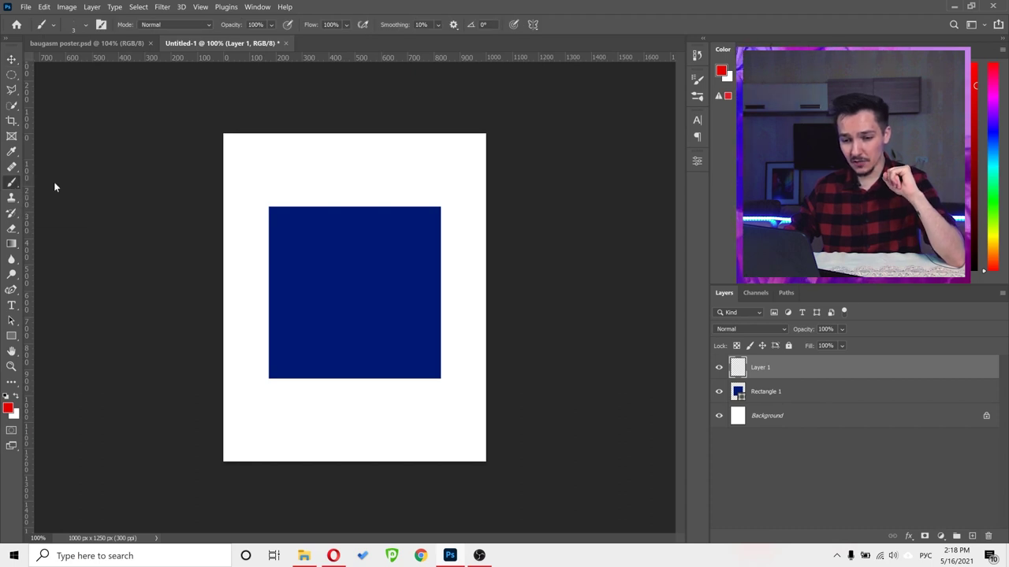
scroll(333, 273, up, 2)
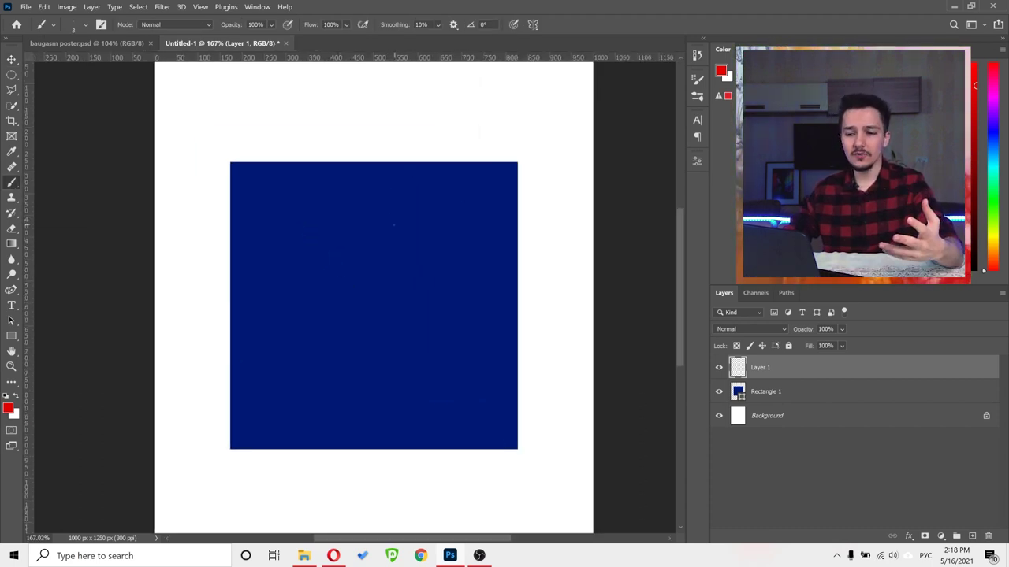
click(70, 43)
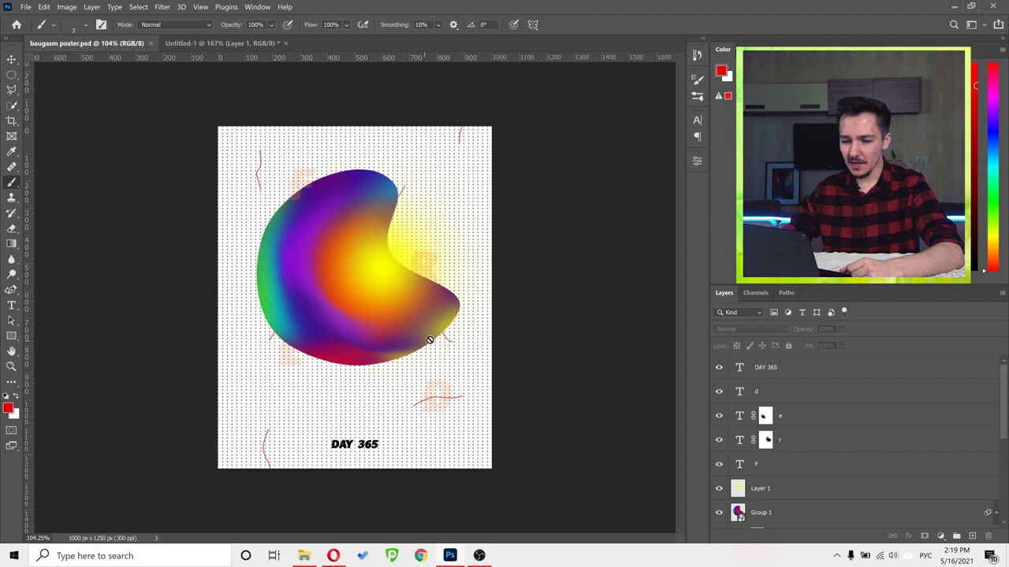
click(240, 45)
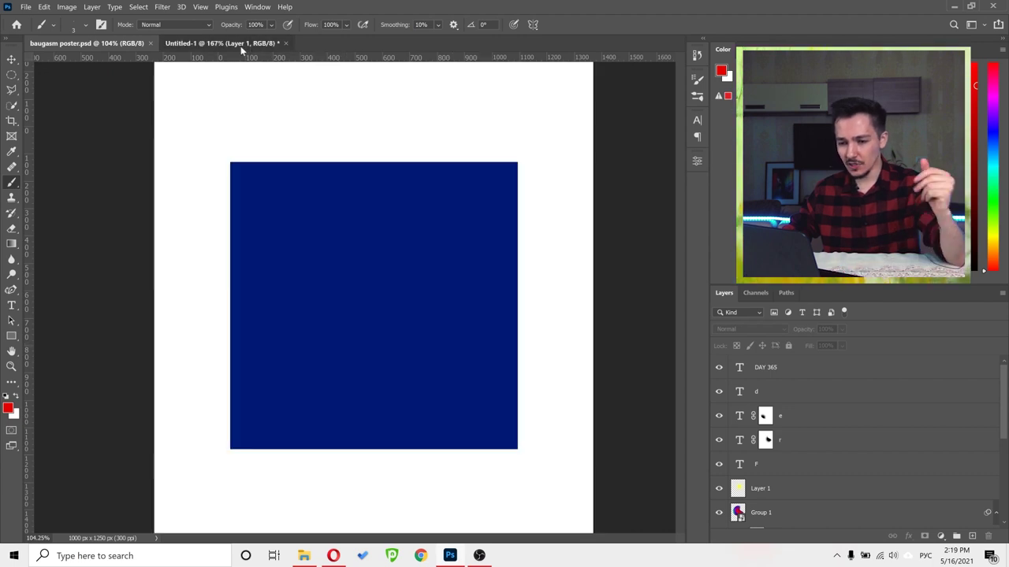
- Set the brush size to 165 px with 0% hardness
click(86, 24)
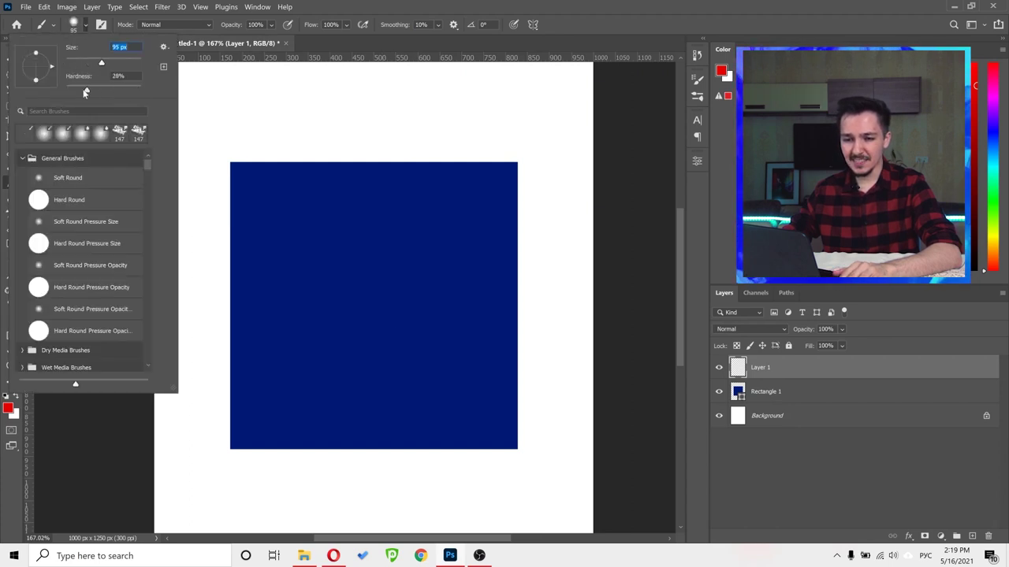
key(Return)
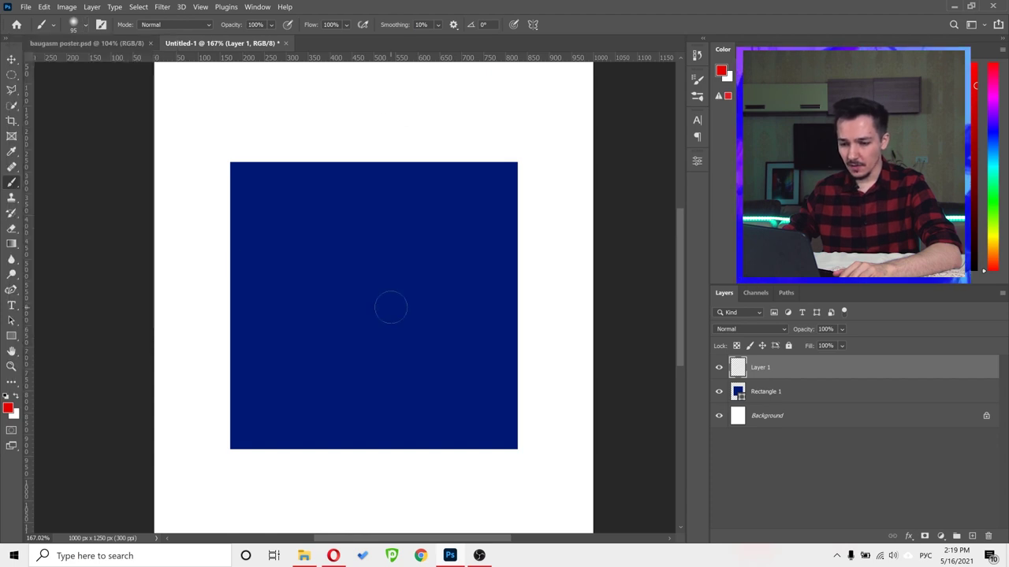
right_click(349, 291)
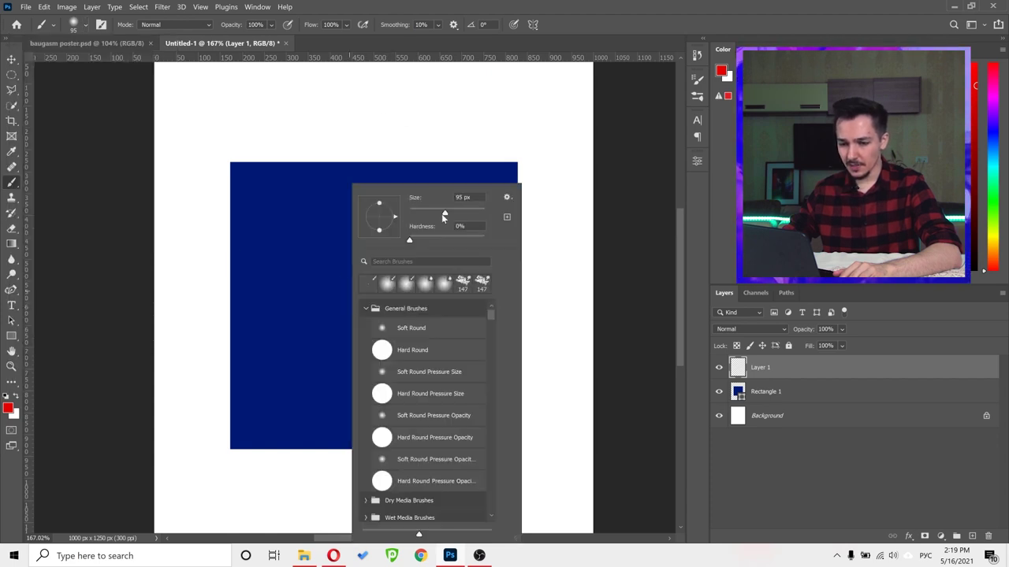
key(Return)
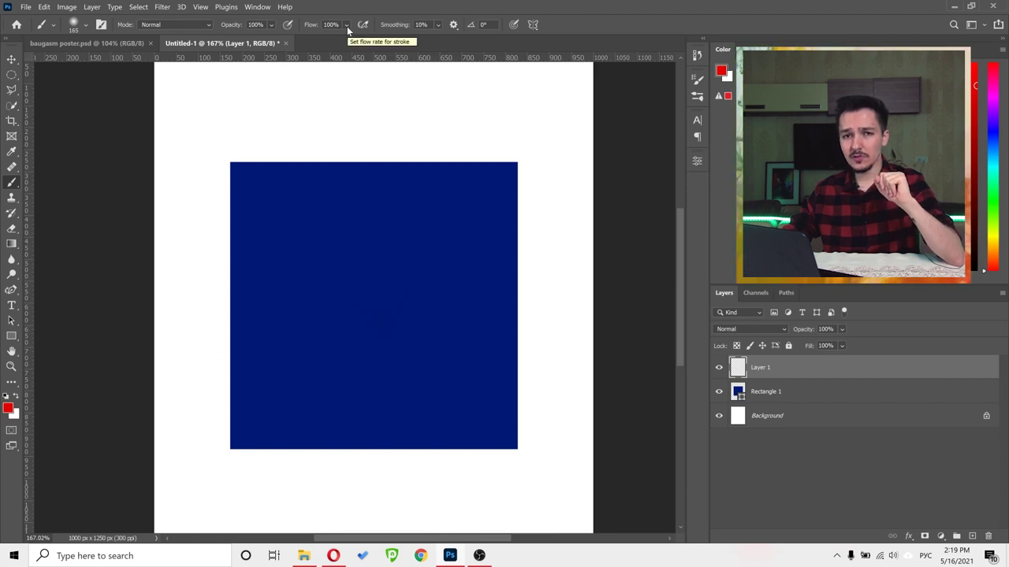
- Try a red brush stroke at 100% flow on the white area above the blue square, and undo it
drag(378, 139, 383, 244)
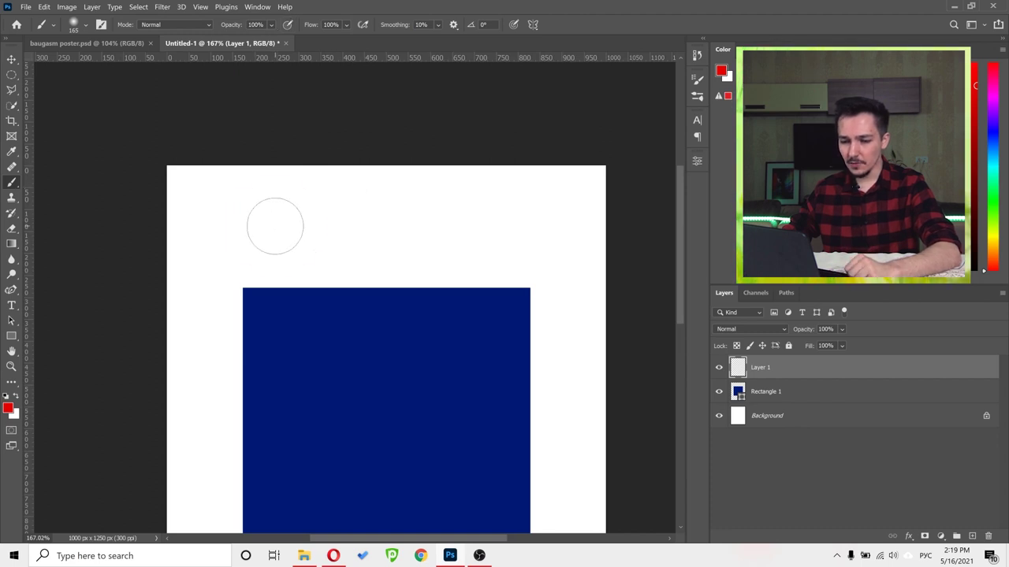
drag(268, 226, 509, 233)
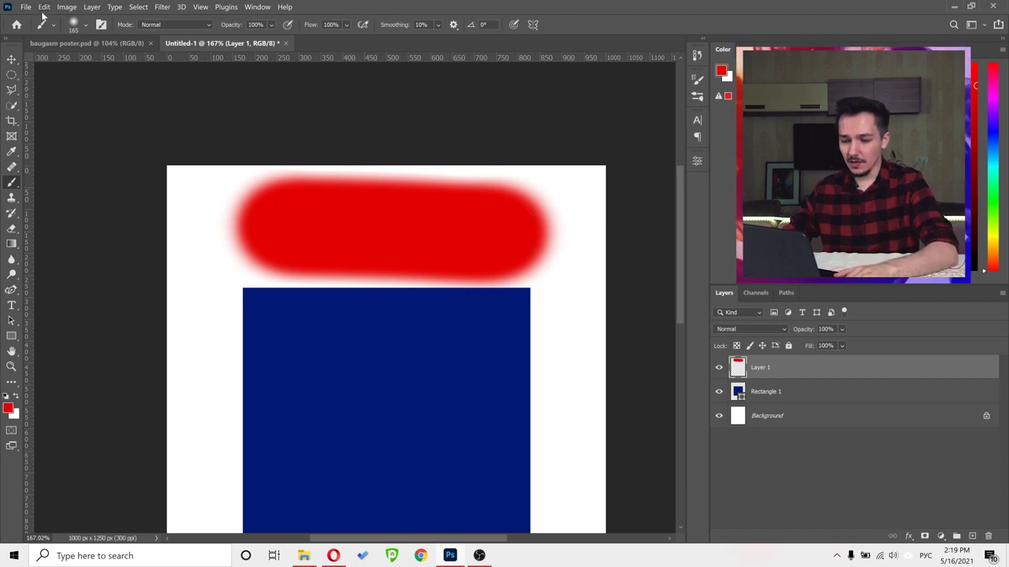
key(ctrl+z)
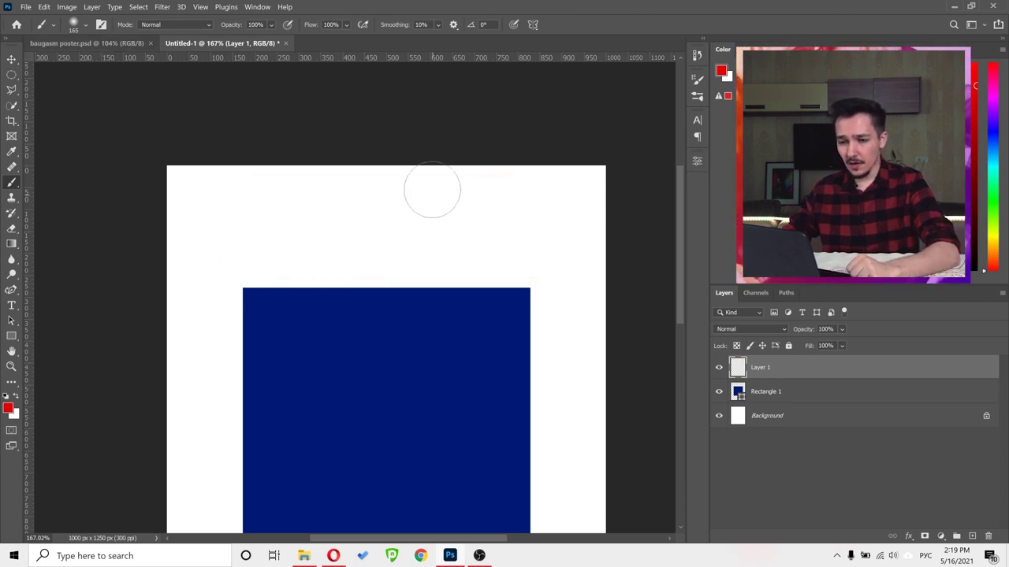
- Set the brush flow to 1%, test it with a red stroke above the blue square, and undo the stroke
click(345, 26)
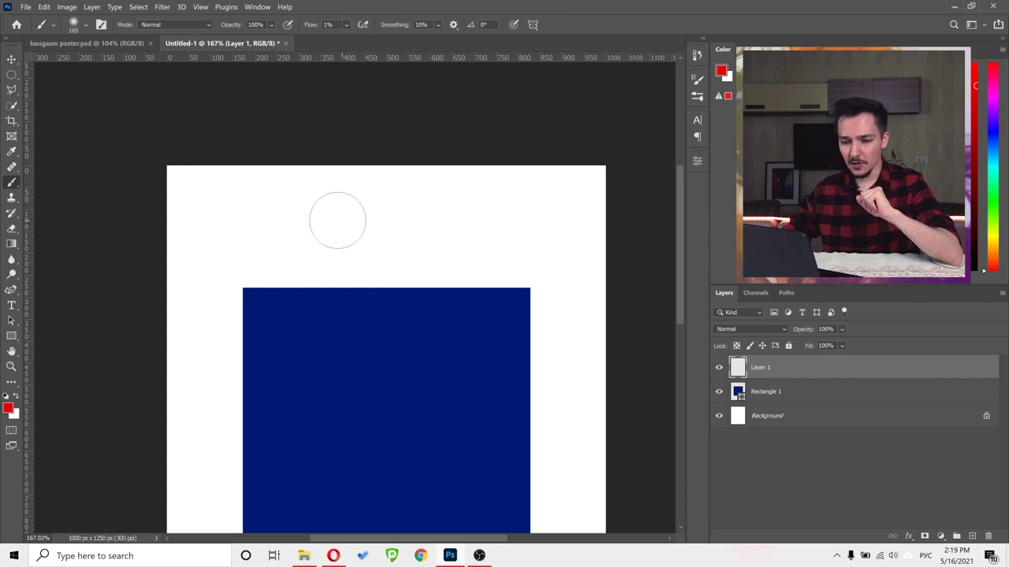
mouse_move(338, 219)
mouse_down()
mouse_move(502, 225)
mouse_move(352, 226)
mouse_move(501, 220)
mouse_move(360, 225)
mouse_up()
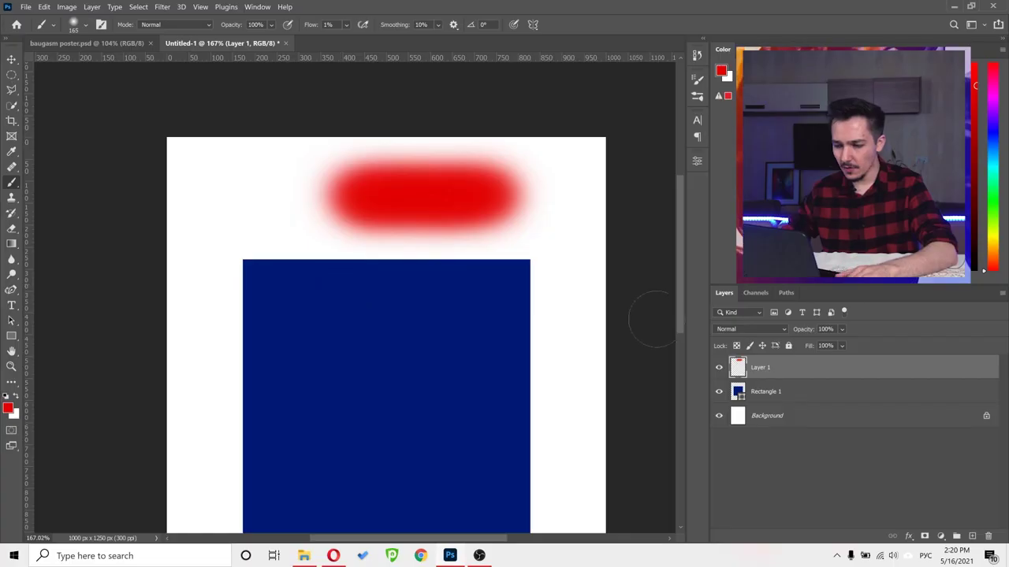
scroll(592, 316, up, 1)
key(ctrl+z)
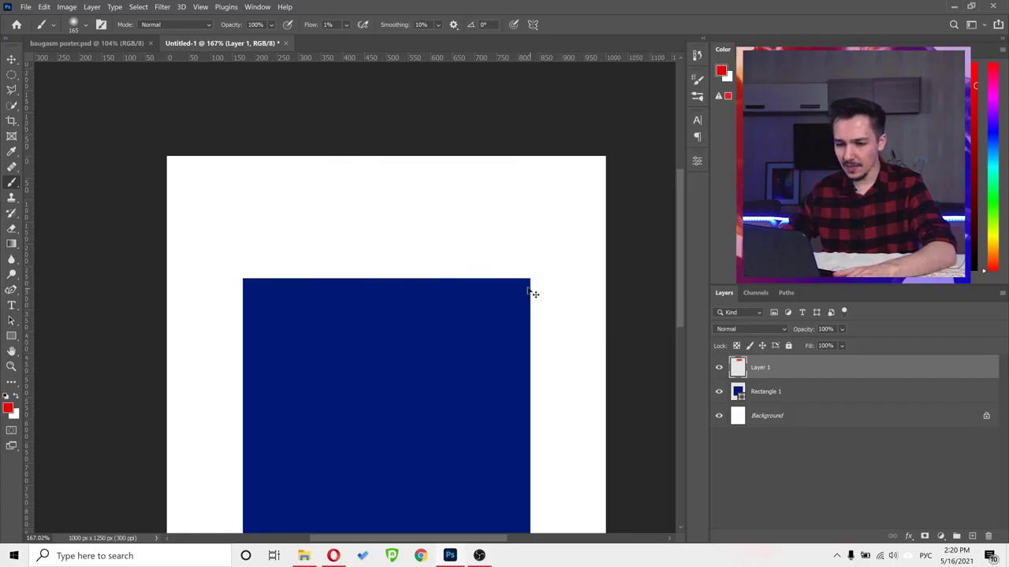
- Check the reference poster in baugasm poster.psd, and paint a soft red S-shaped band over the right-centre of the blue square
scroll(432, 344, down, 5)
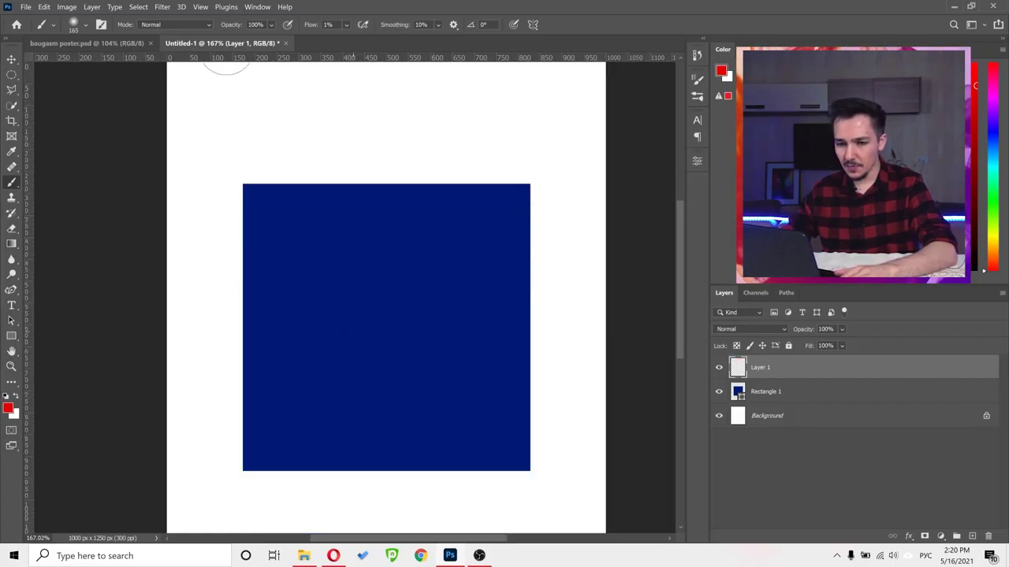
click(86, 42)
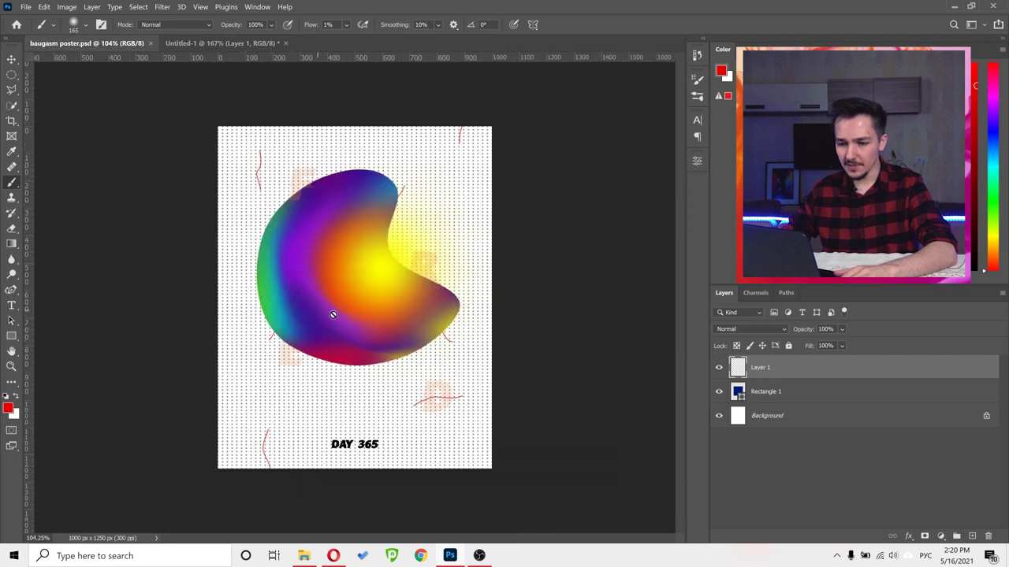
click(214, 43)
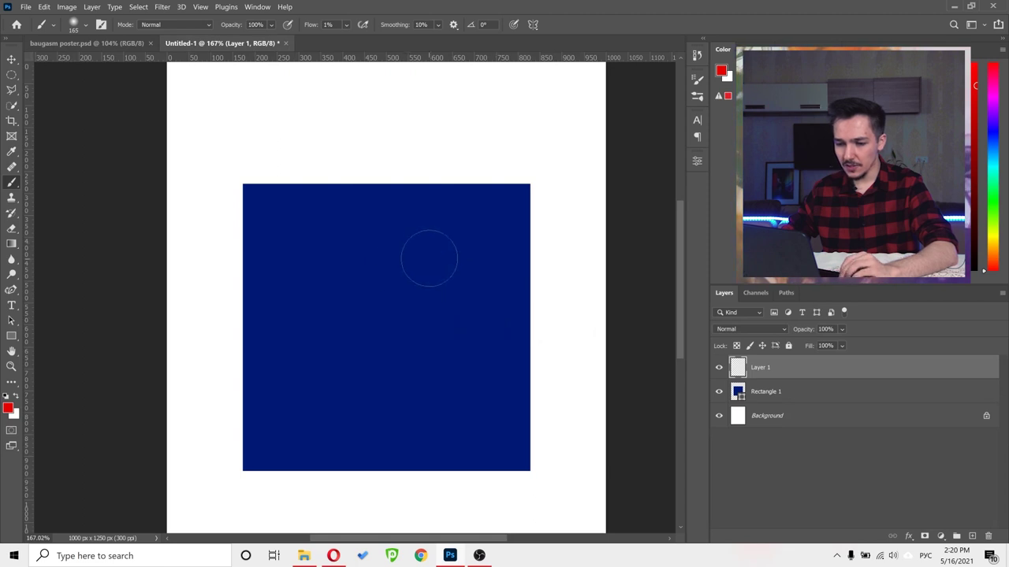
mouse_move(433, 263)
mouse_down()
mouse_move(435, 392)
mouse_move(432, 292)
mouse_move(401, 331)
mouse_move(456, 394)
mouse_move(407, 335)
mouse_up()
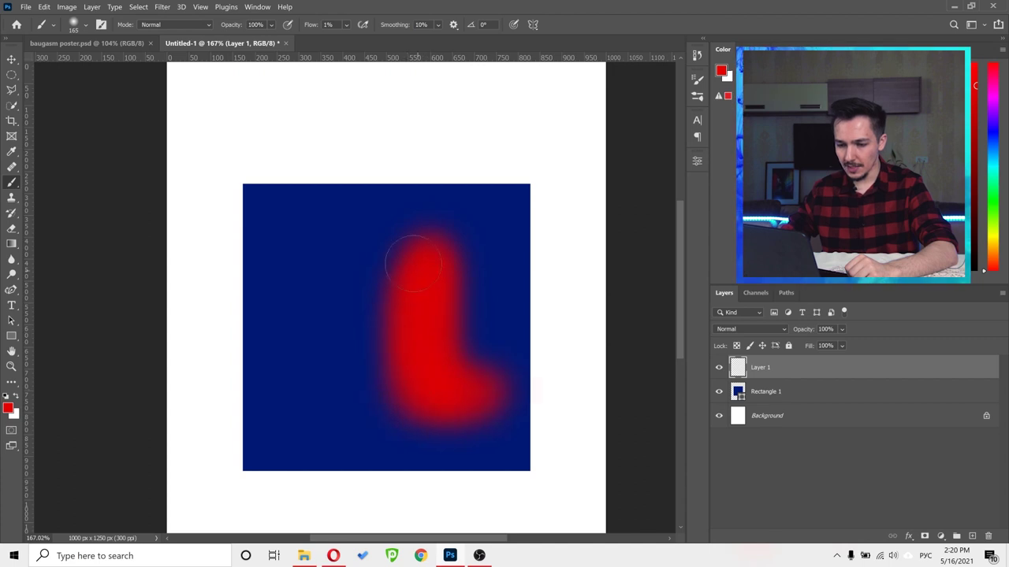
mouse_move(413, 263)
mouse_down()
mouse_move(376, 241)
mouse_move(356, 246)
mouse_up()
- Switch the foreground colour to purple and paint a broad soft area beside the red band, covering the square's left-centre
click(8, 408)
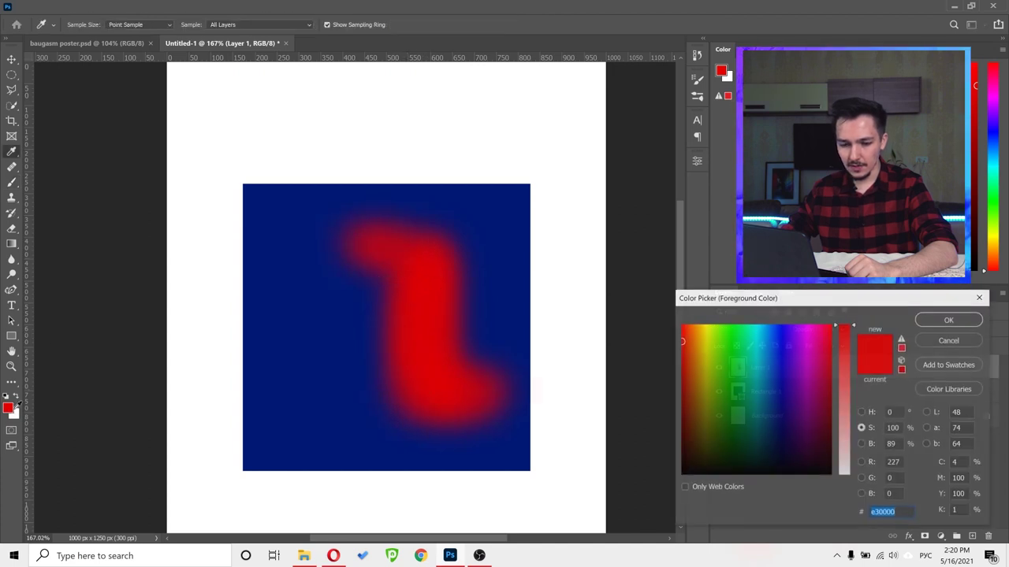
drag(802, 346, 802, 353)
click(949, 320)
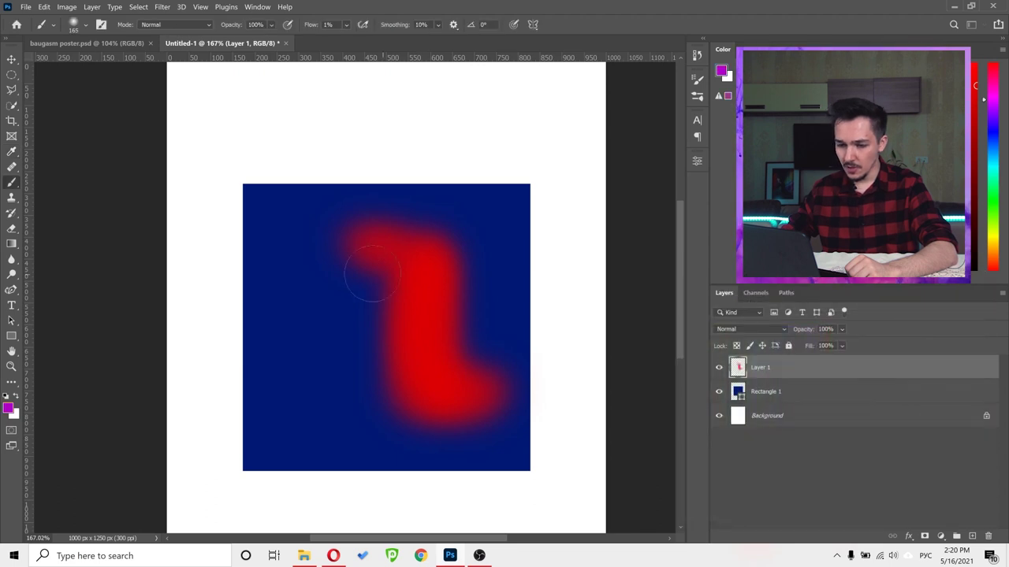
mouse_move(353, 262)
mouse_down()
mouse_move(349, 353)
mouse_move(355, 260)
mouse_move(344, 272)
mouse_up()
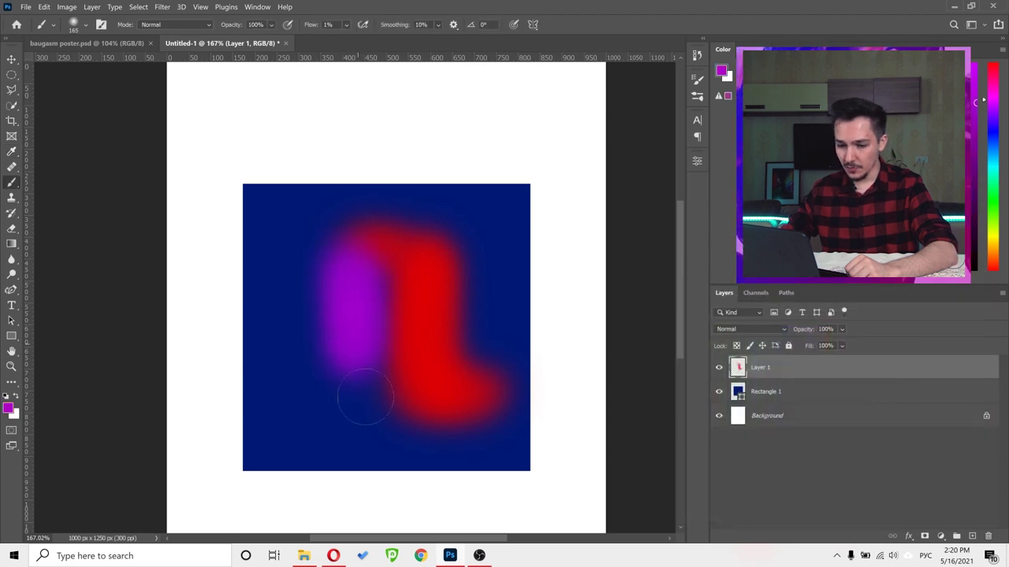
mouse_move(365, 396)
mouse_down()
mouse_move(390, 406)
mouse_move(421, 397)
mouse_up()
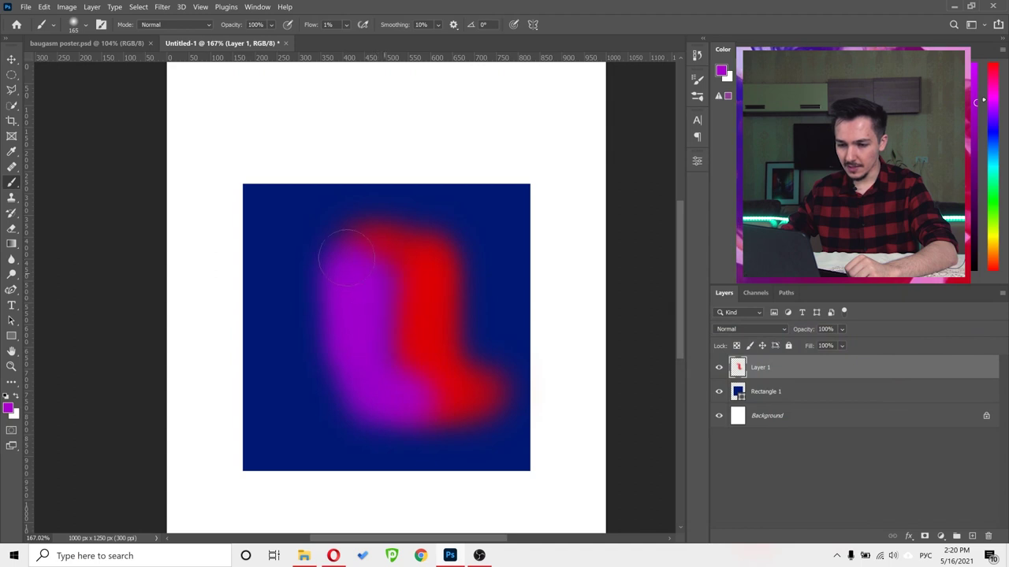
mouse_move(346, 258)
mouse_down()
mouse_move(337, 286)
mouse_move(344, 400)
mouse_move(349, 390)
mouse_move(299, 403)
mouse_move(352, 405)
mouse_move(283, 396)
mouse_move(360, 432)
mouse_move(295, 320)
mouse_up()
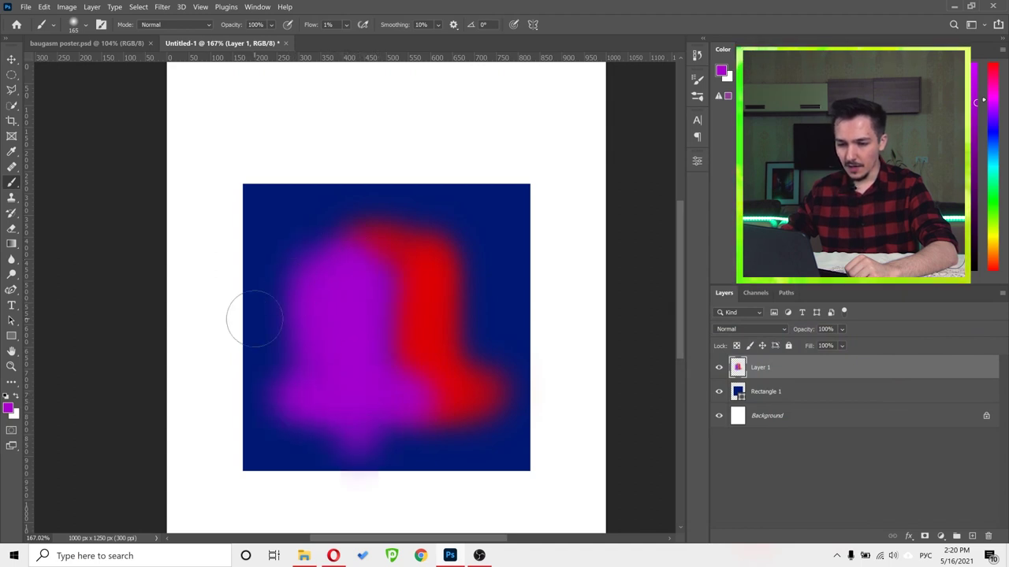
- Set the foreground colour to yellow f7f400 and paint a soft patch over the square's lower-right corner
click(8, 407)
click(706, 330)
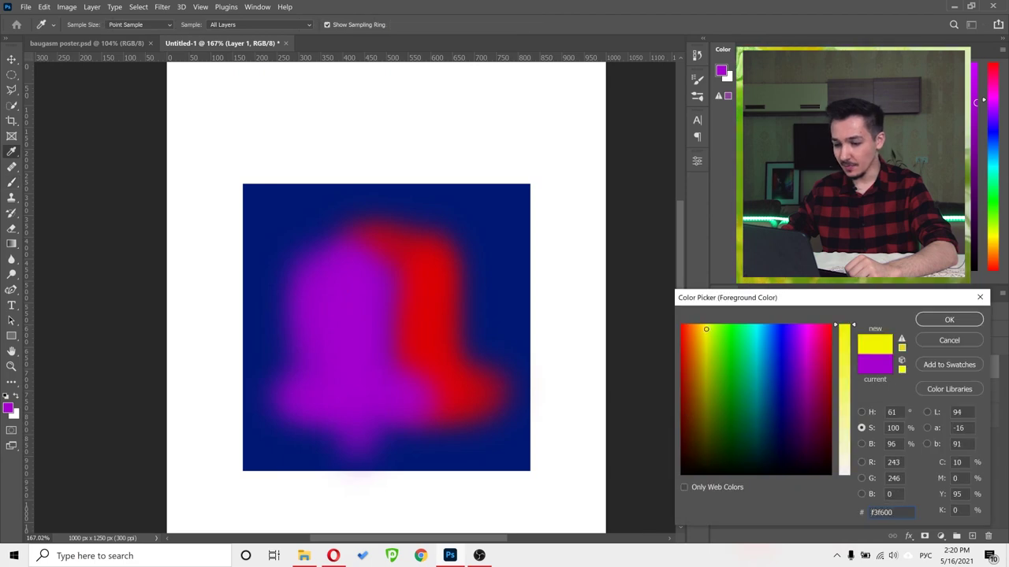
click(918, 323)
mouse_move(522, 412)
mouse_down()
mouse_move(530, 468)
mouse_move(520, 477)
mouse_move(444, 471)
mouse_move(540, 472)
mouse_move(537, 442)
mouse_move(539, 481)
mouse_move(485, 480)
mouse_move(547, 468)
mouse_move(547, 446)
mouse_move(511, 488)
mouse_move(533, 482)
mouse_move(543, 435)
mouse_move(547, 485)
mouse_up()
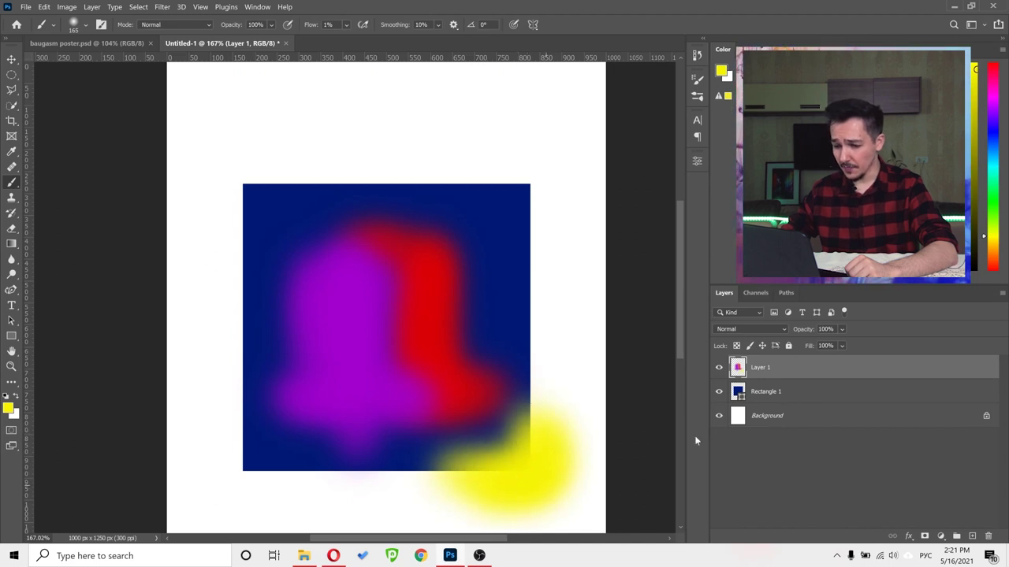
- Clip the painted layer to the blue square with a clipping mask, and paint a yellow spot beside the red band's upper end
right_click(855, 371)
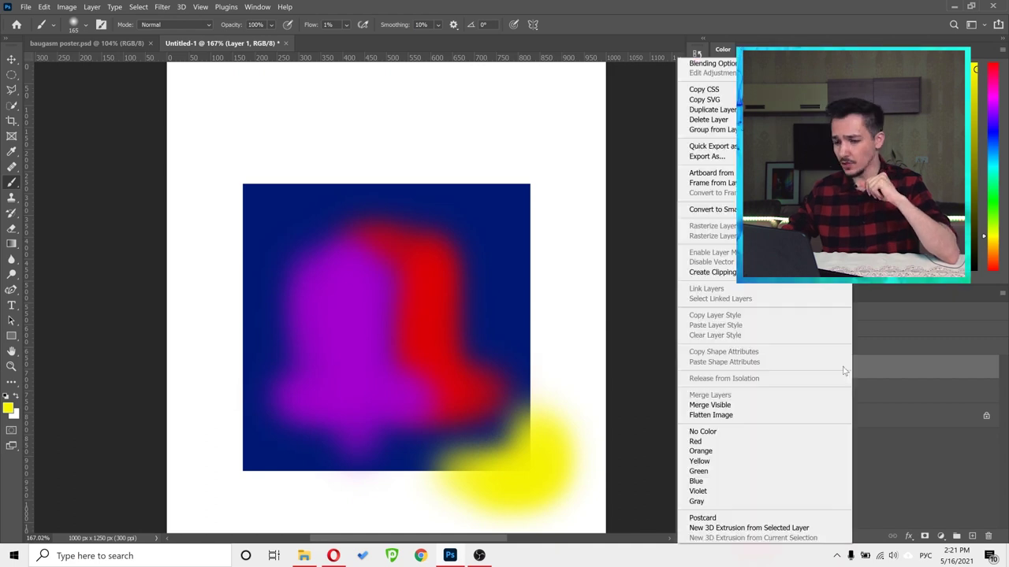
click(691, 273)
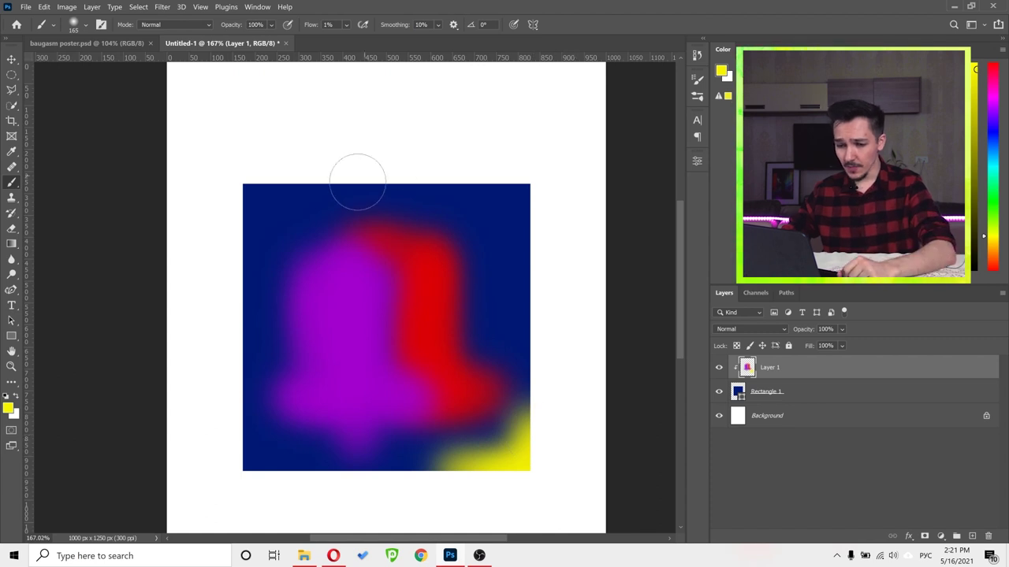
mouse_move(444, 247)
mouse_down()
mouse_move(458, 232)
mouse_move(465, 292)
mouse_up()
- Set the foreground colour to green 00e700 and paint along the square's left edge up to its upper corner
click(8, 407)
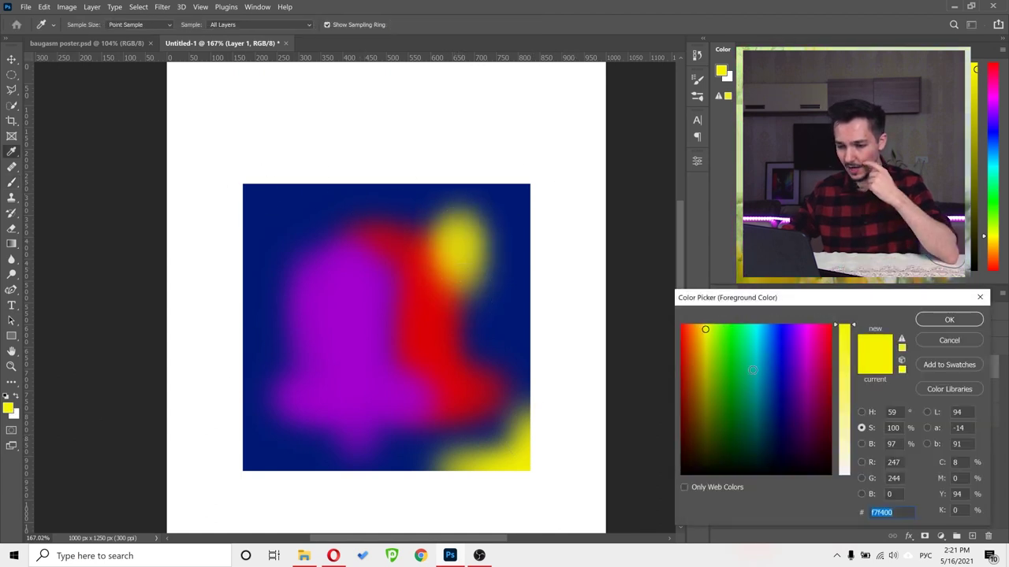
click(729, 340)
click(949, 319)
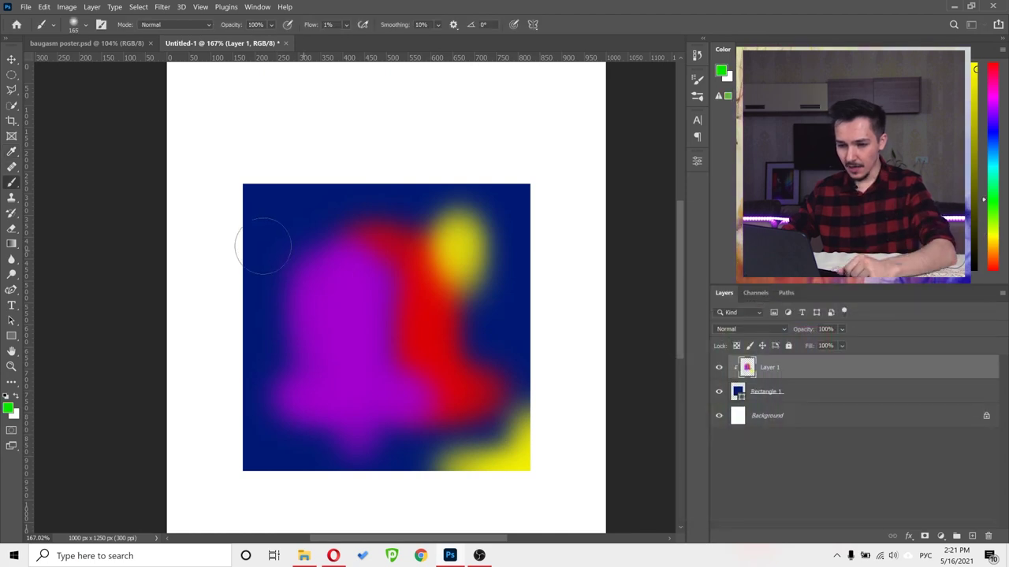
mouse_move(239, 232)
mouse_down()
mouse_move(237, 186)
mouse_move(239, 244)
mouse_move(272, 176)
mouse_move(237, 227)
mouse_move(238, 451)
mouse_move(250, 479)
mouse_move(299, 163)
mouse_up()
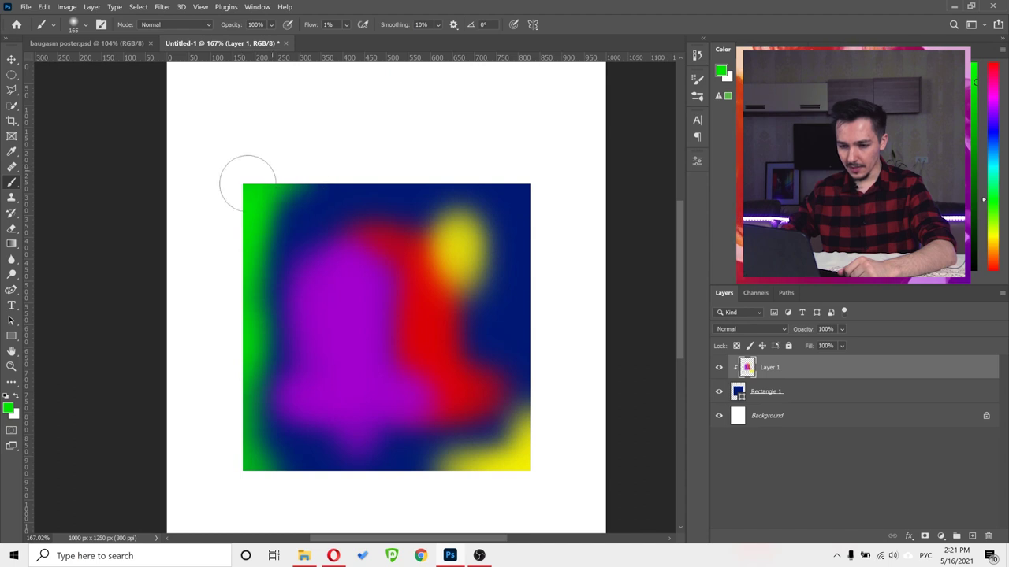
- Set the foreground colour to orange de7800 and paint soft patches near the square's two upper corners
click(7, 408)
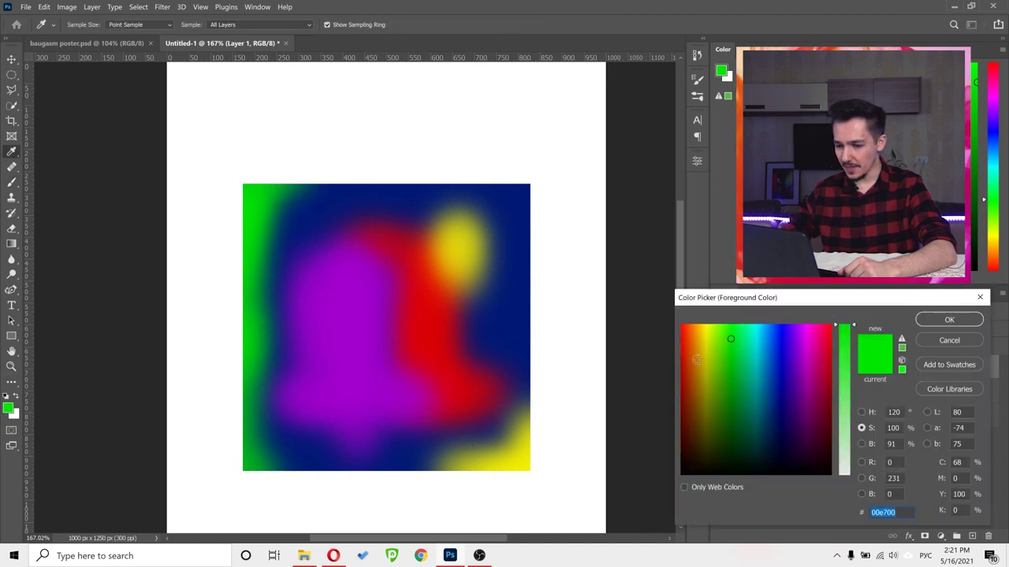
drag(710, 341, 695, 344)
click(951, 319)
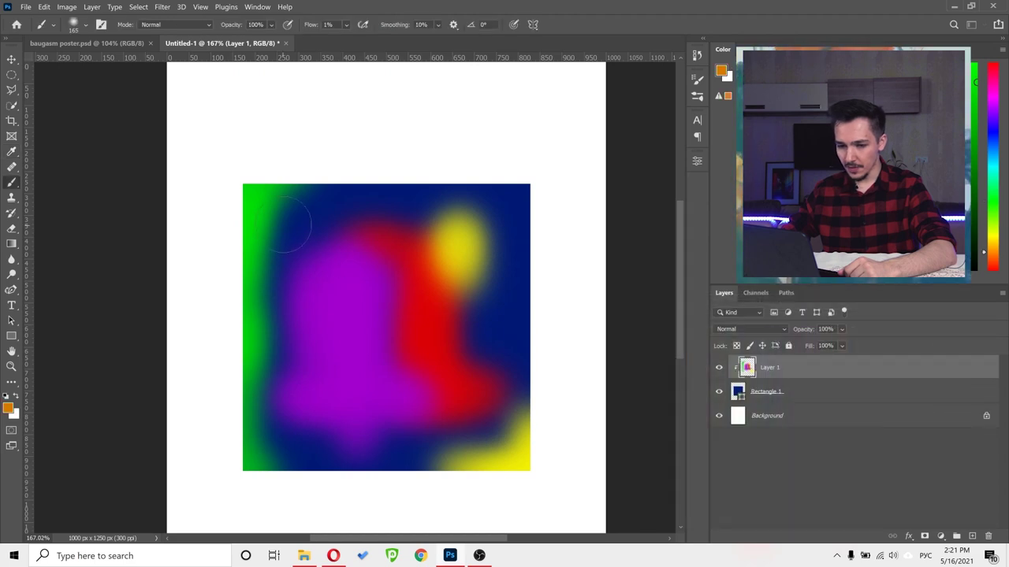
mouse_move(313, 223)
mouse_down()
mouse_move(272, 253)
mouse_move(321, 171)
mouse_up()
drag(512, 207, 528, 173)
- Switch the foreground colour to a desaturated pink and paint soft spots along the square's lower part, left side and upper-right edge
click(8, 408)
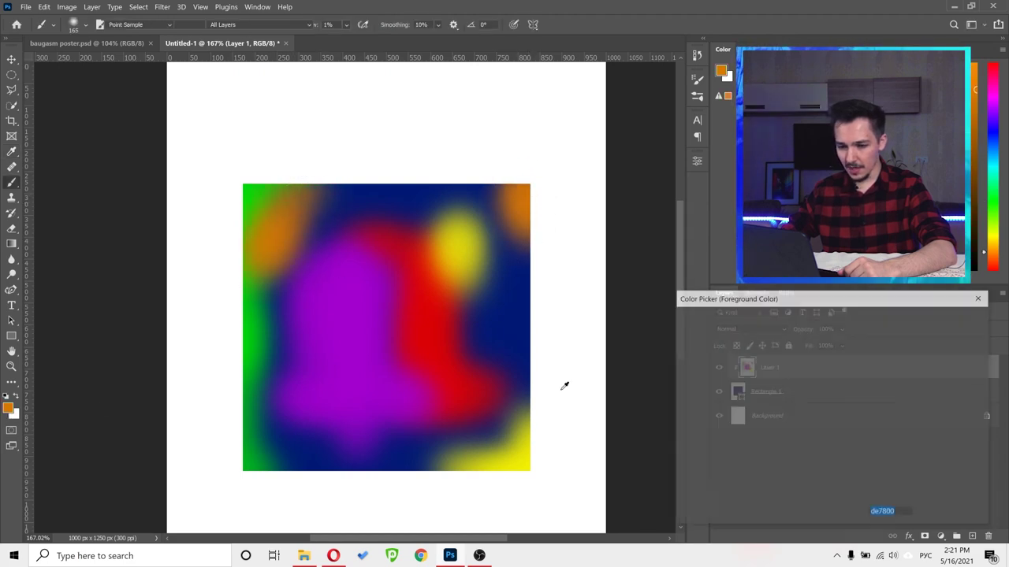
click(811, 340)
drag(812, 340, 819, 340)
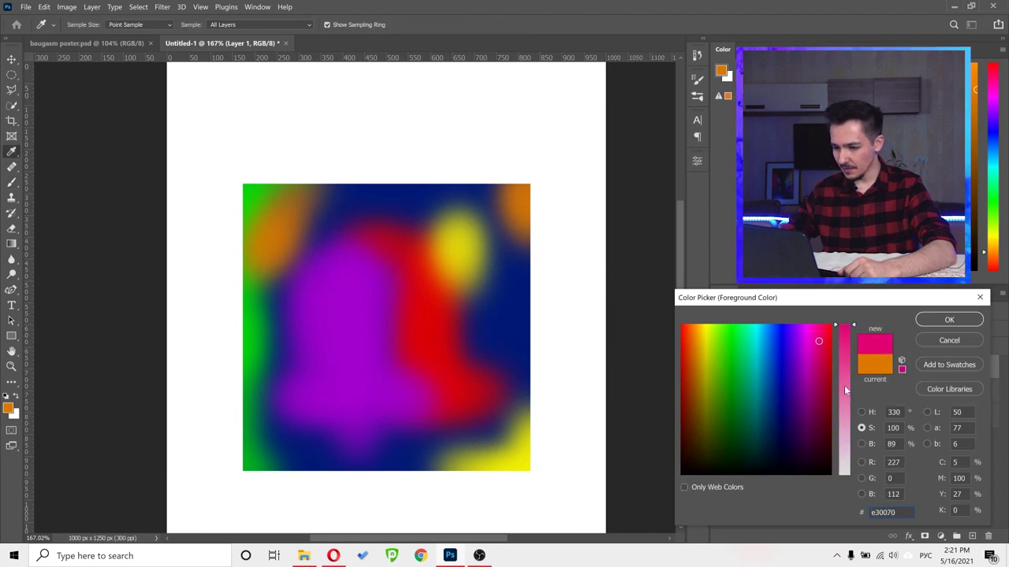
mouse_move(844, 385)
mouse_down()
mouse_move(845, 396)
mouse_move(844, 387)
mouse_up()
click(924, 326)
key(b)
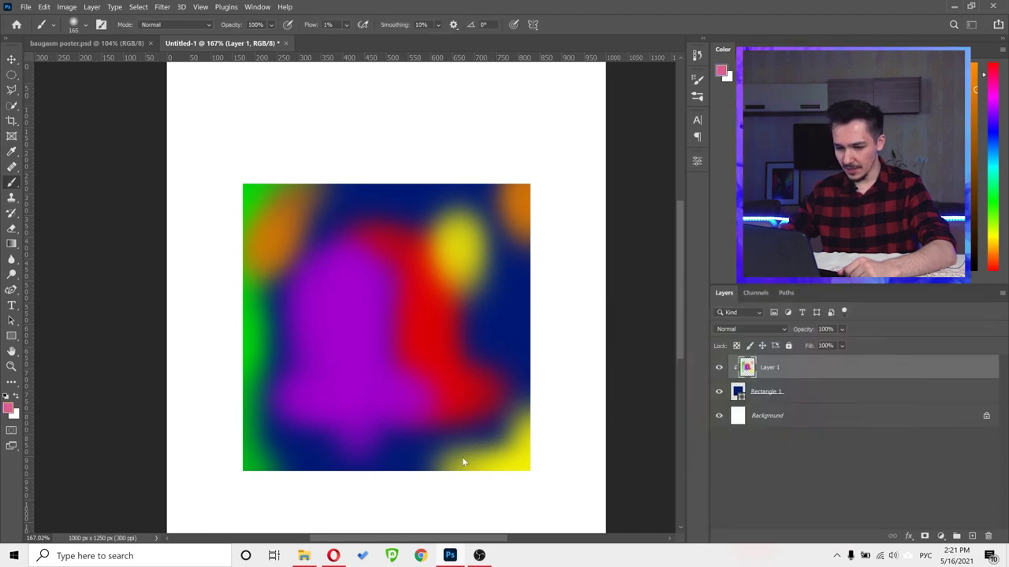
mouse_move(410, 446)
mouse_down()
mouse_move(394, 434)
mouse_move(364, 435)
mouse_up()
mouse_move(280, 322)
mouse_down()
mouse_move(250, 462)
mouse_move(272, 448)
mouse_up()
mouse_move(517, 241)
mouse_down()
mouse_move(522, 286)
mouse_move(526, 229)
mouse_move(543, 260)
mouse_up()
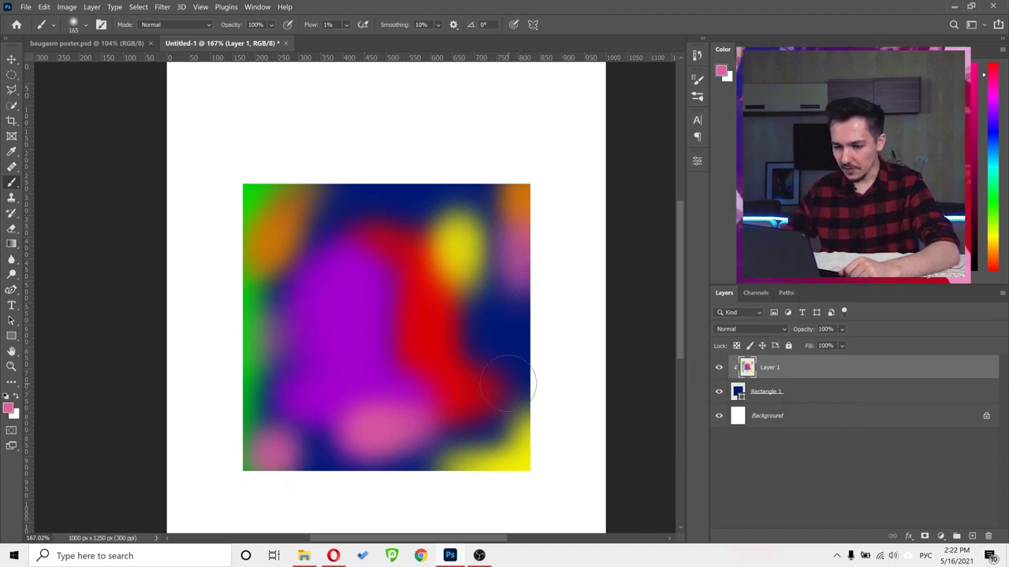
- Convert the painted layer to a Smart Object and apply a Gaussian Blur with a radius of 34.6 pixels
right_click(793, 373)
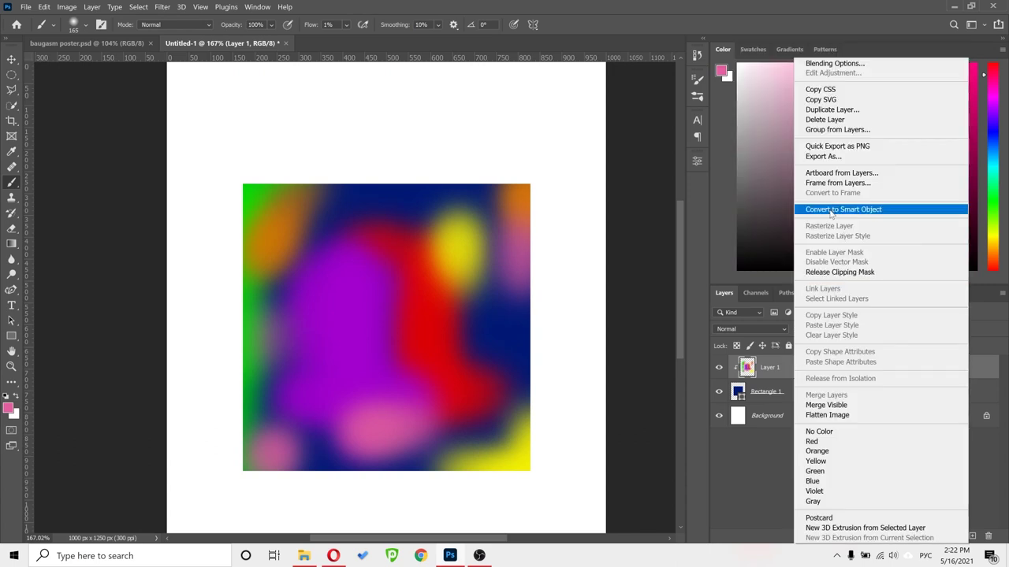
click(830, 211)
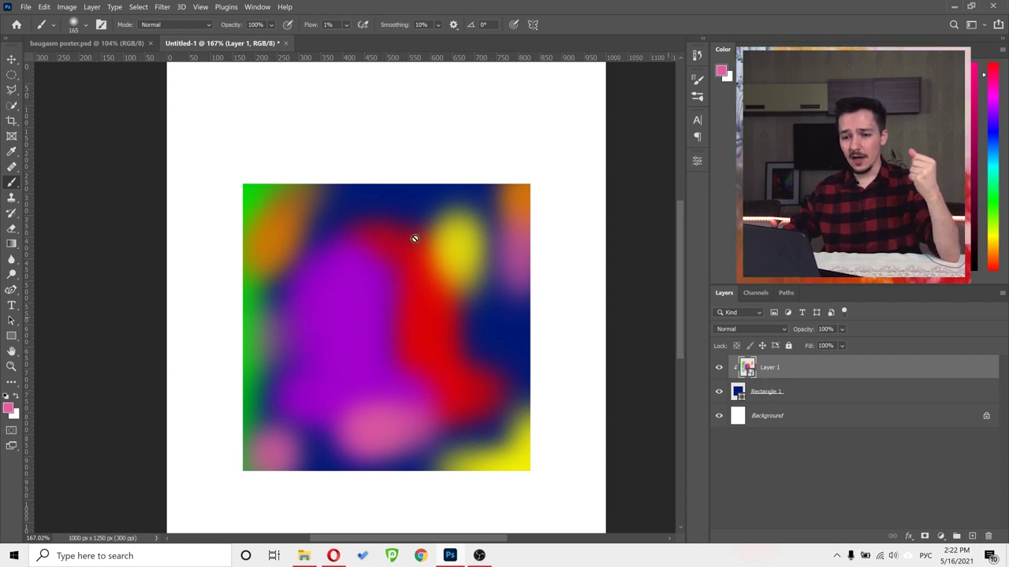
click(163, 8)
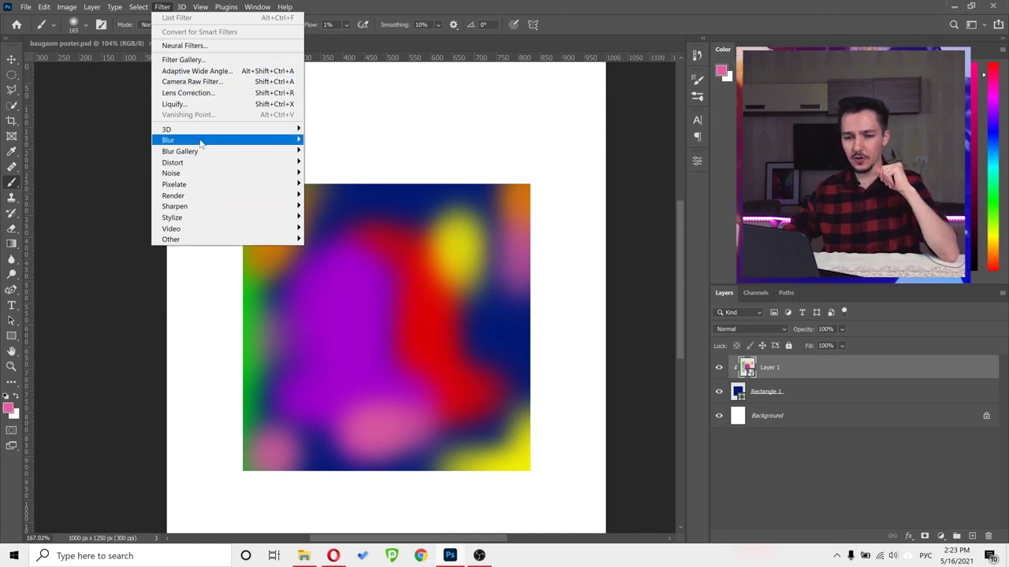
mouse_move(221, 139)
click(339, 186)
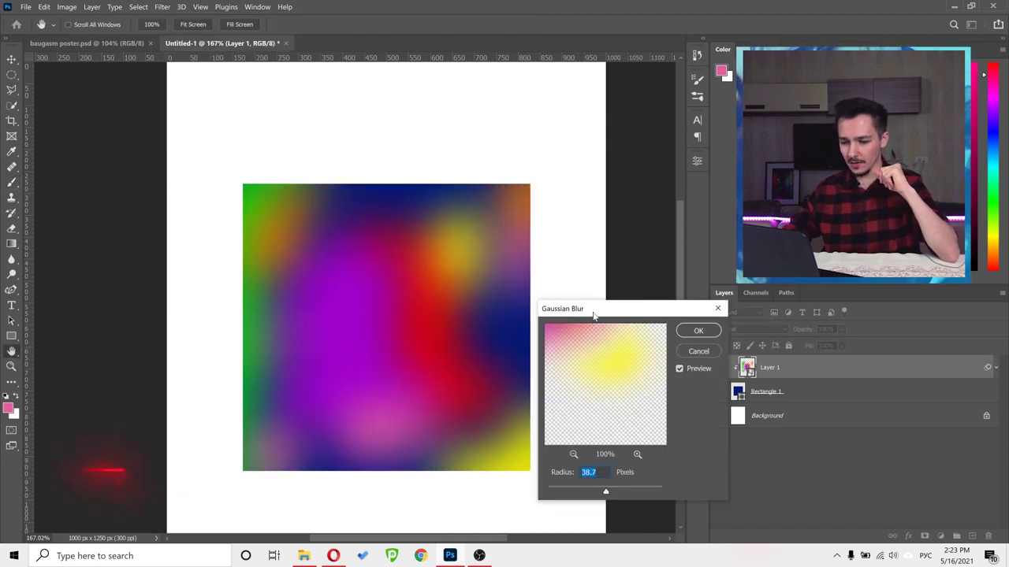
drag(614, 426, 511, 424)
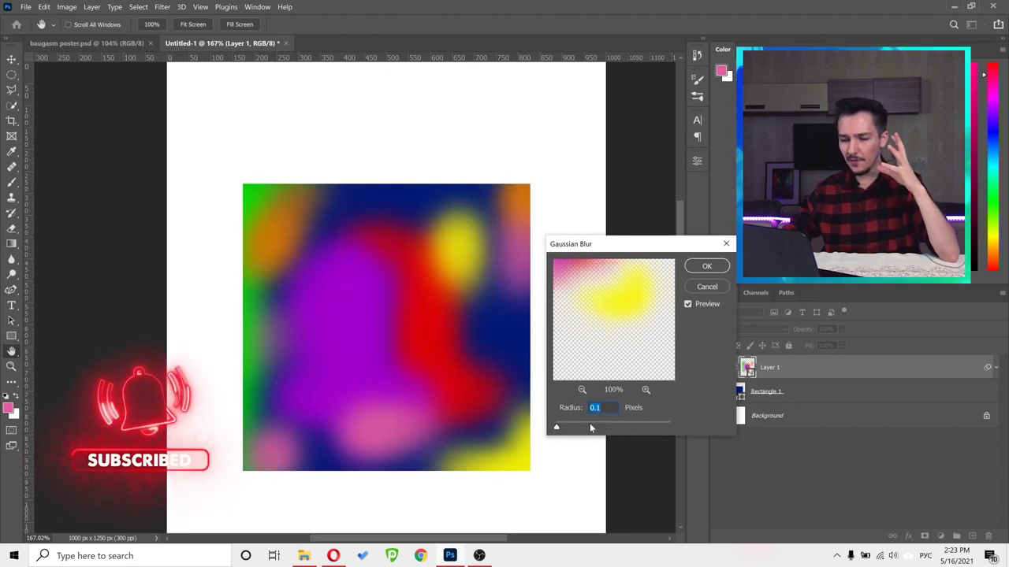
drag(590, 427, 609, 426)
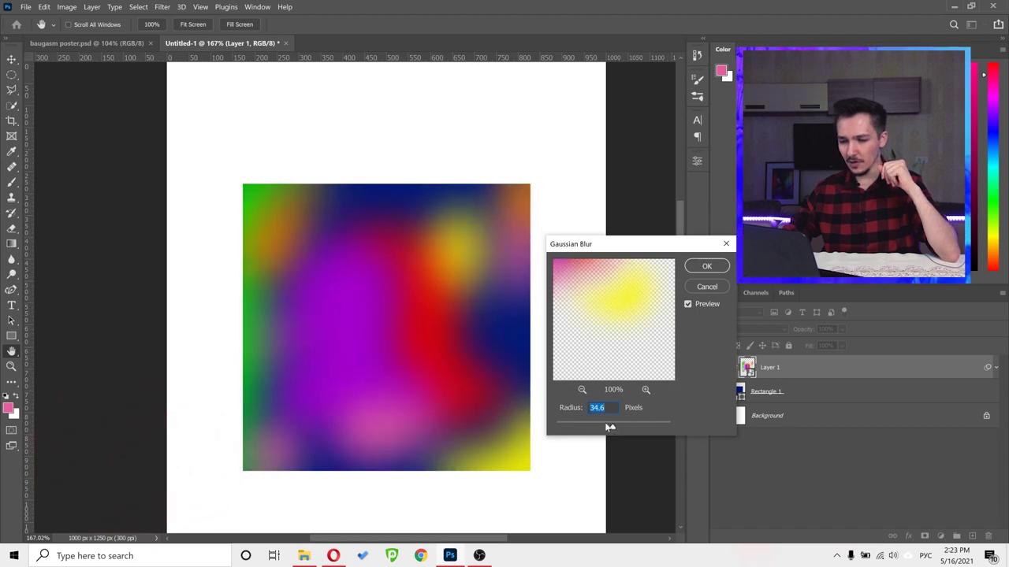
click(705, 268)
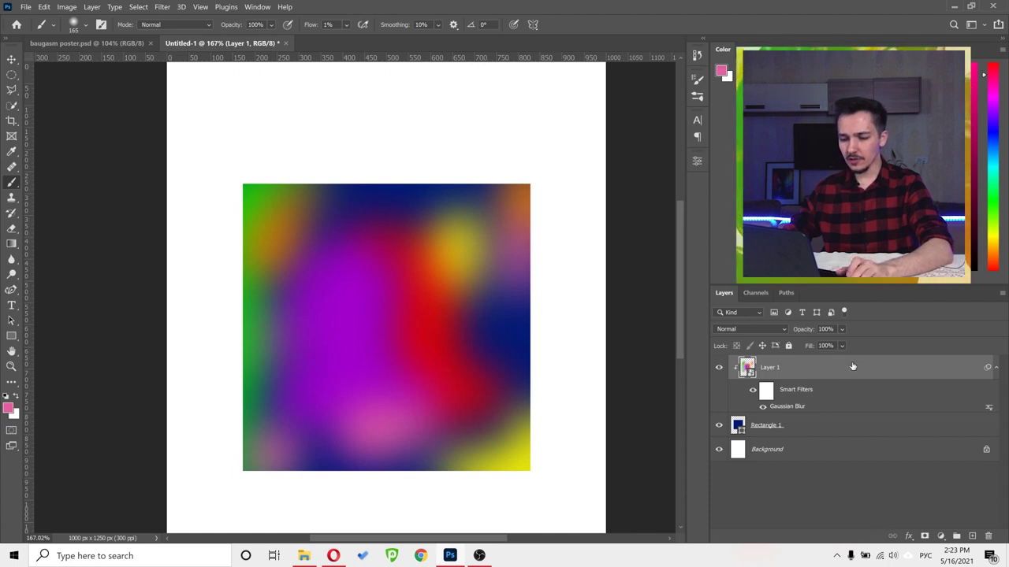
- Group the painted layer with the rectangle and mask the group with a circular selection spanning the whole square
shift+click(830, 432)
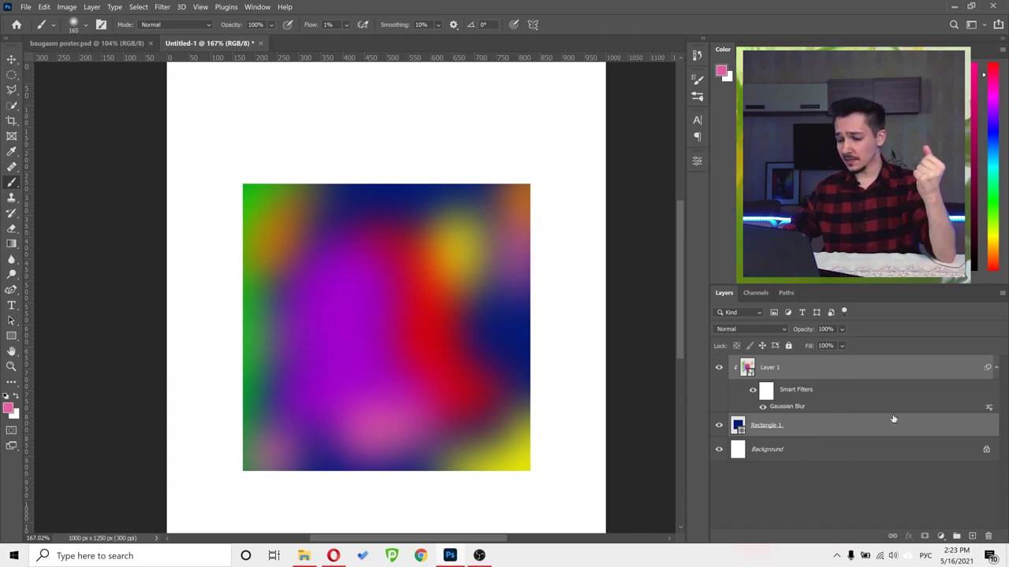
click(957, 537)
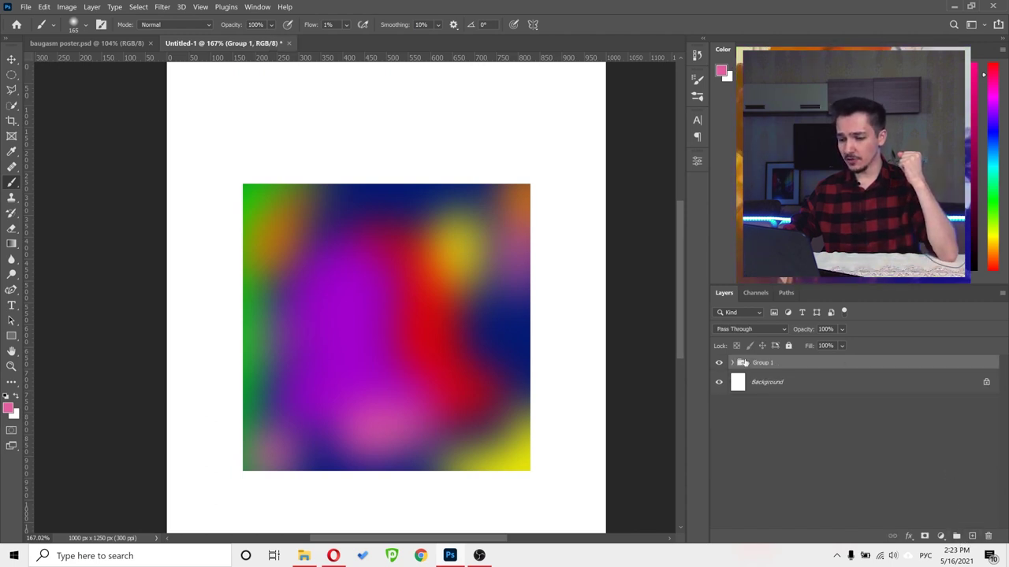
click(12, 76)
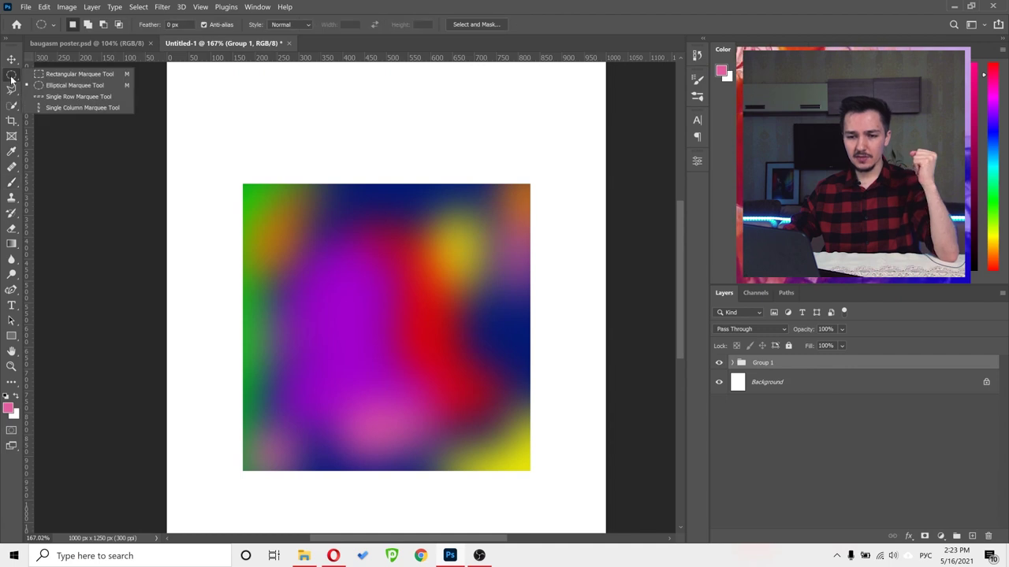
click(48, 86)
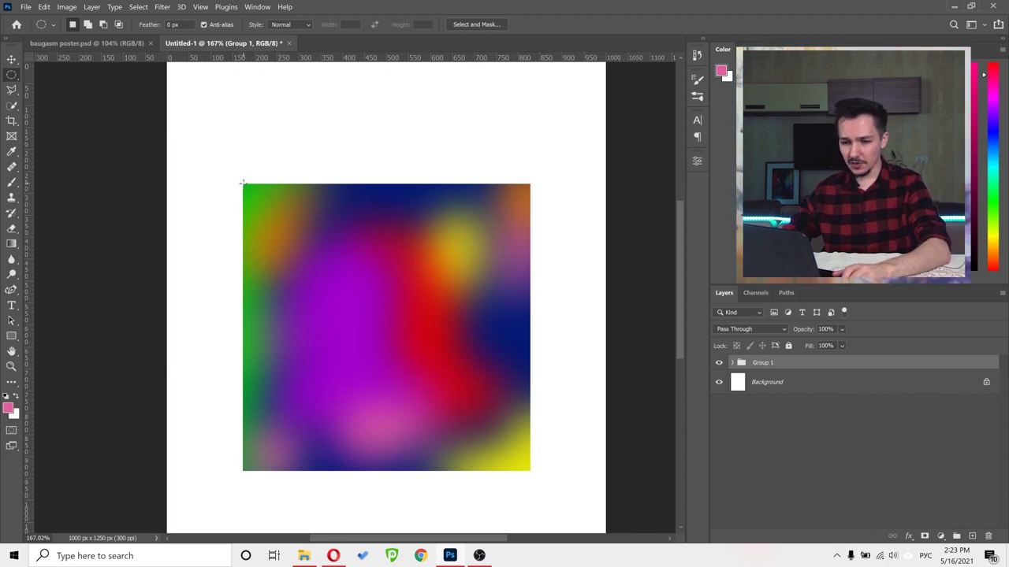
drag(243, 183, 529, 468)
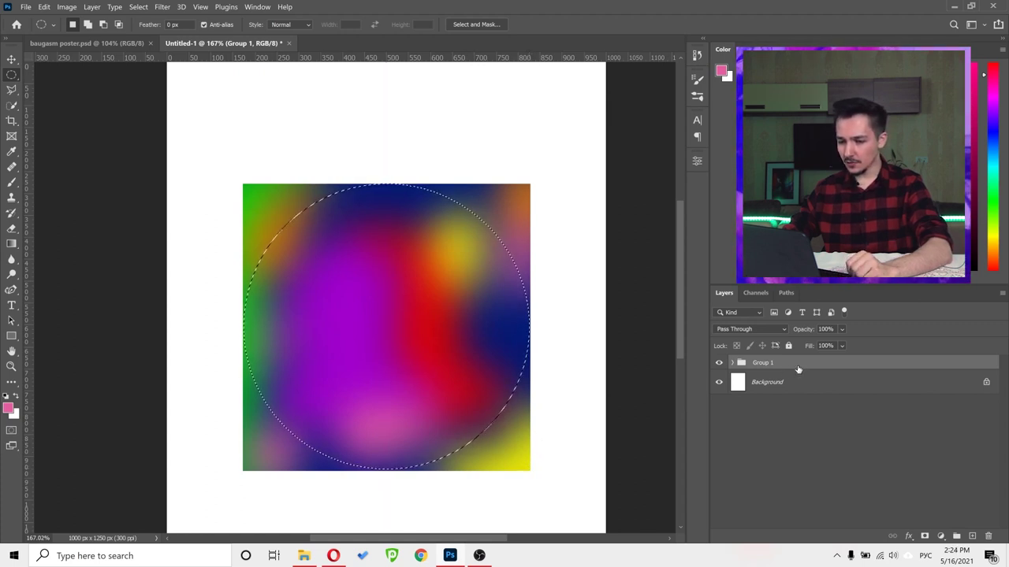
click(925, 535)
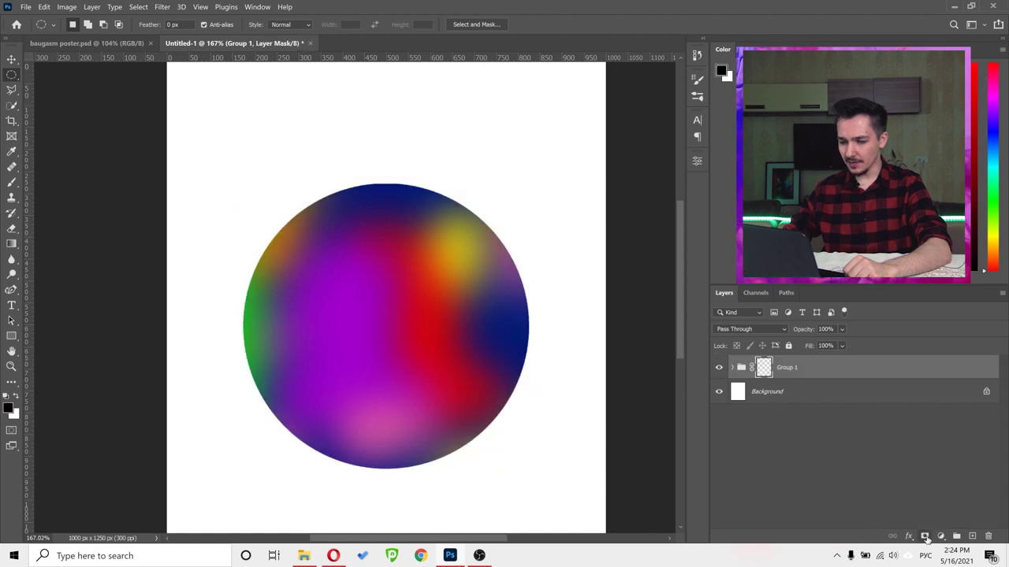
- Convert the masked circle group to a Smart Object
right_click(882, 373)
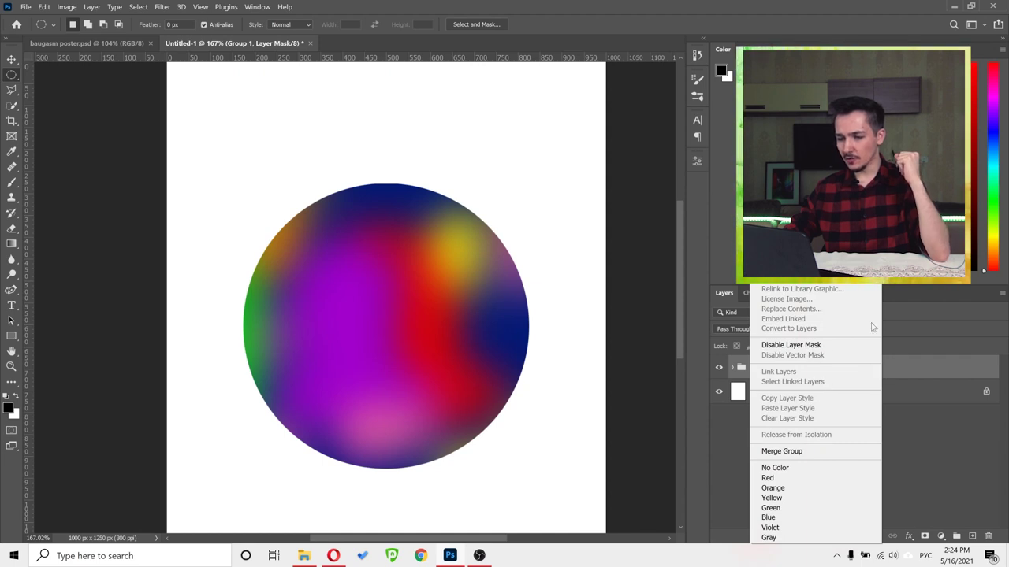
click(919, 419)
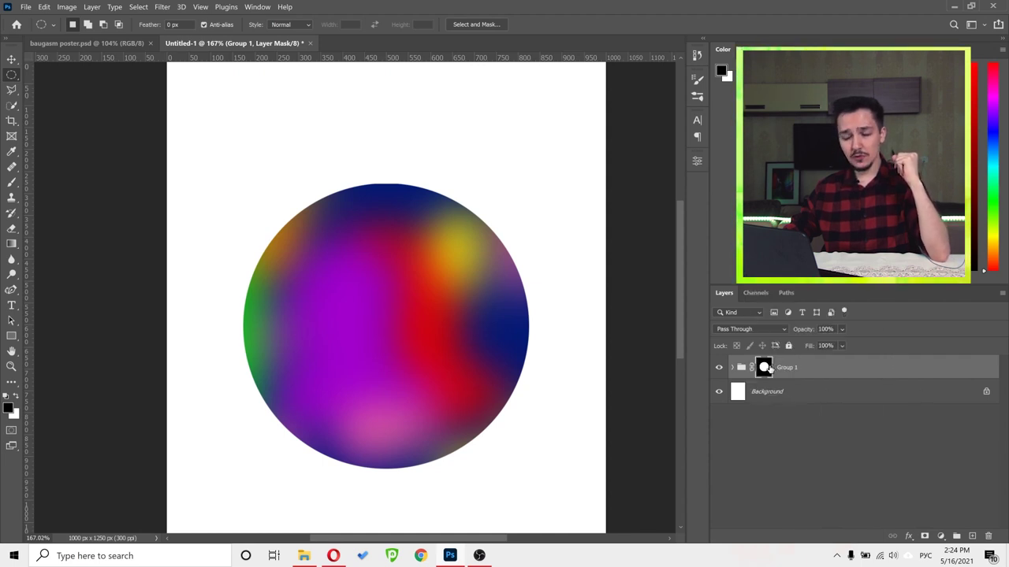
right_click(852, 373)
click(882, 450)
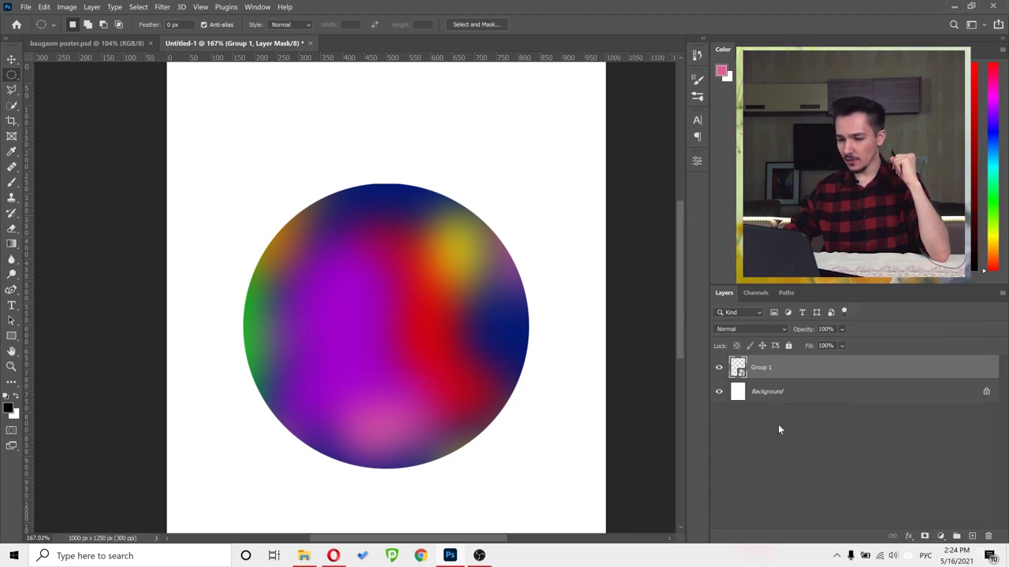
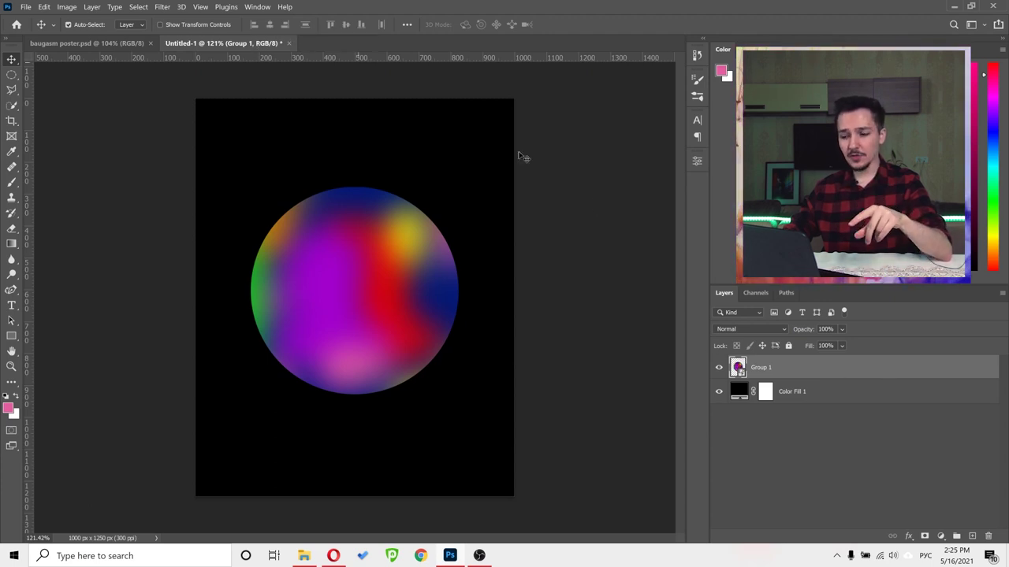
- Open the circle Smart Object's contents and crop the canvas tightly around the circle to about 652 × 651 px
double_click(738, 368)
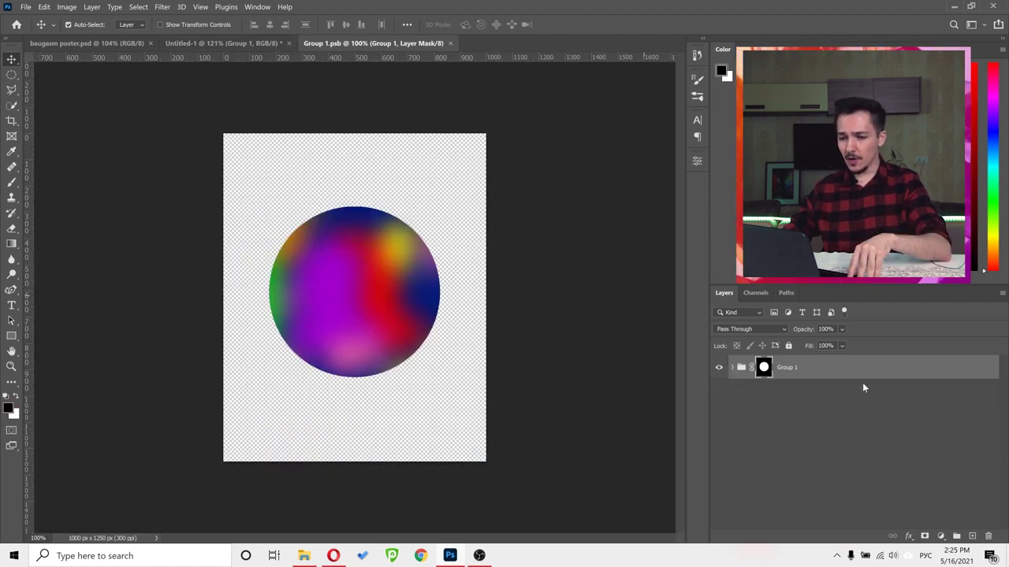
click(733, 368)
click(733, 368)
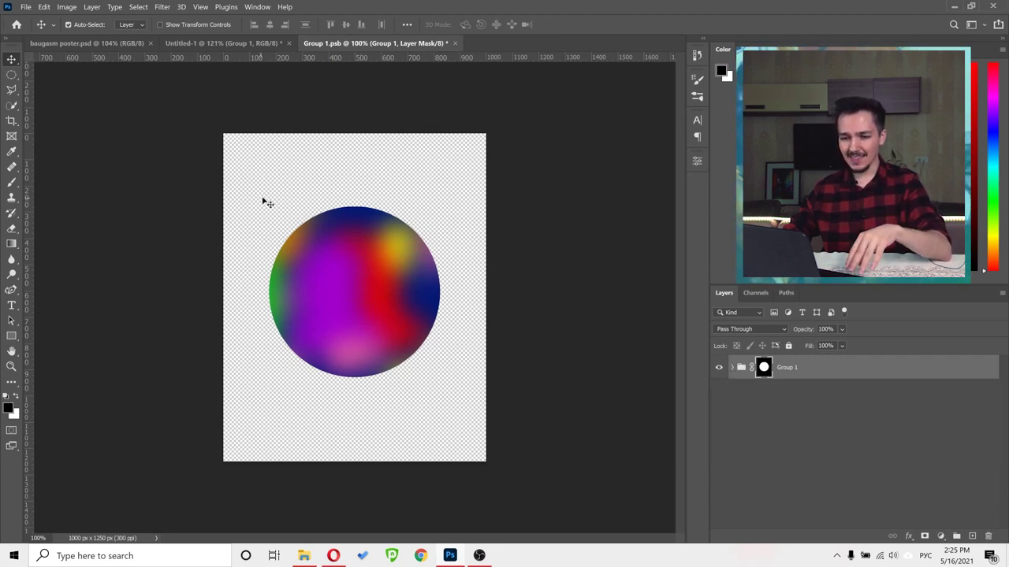
click(12, 121)
right_click(12, 120)
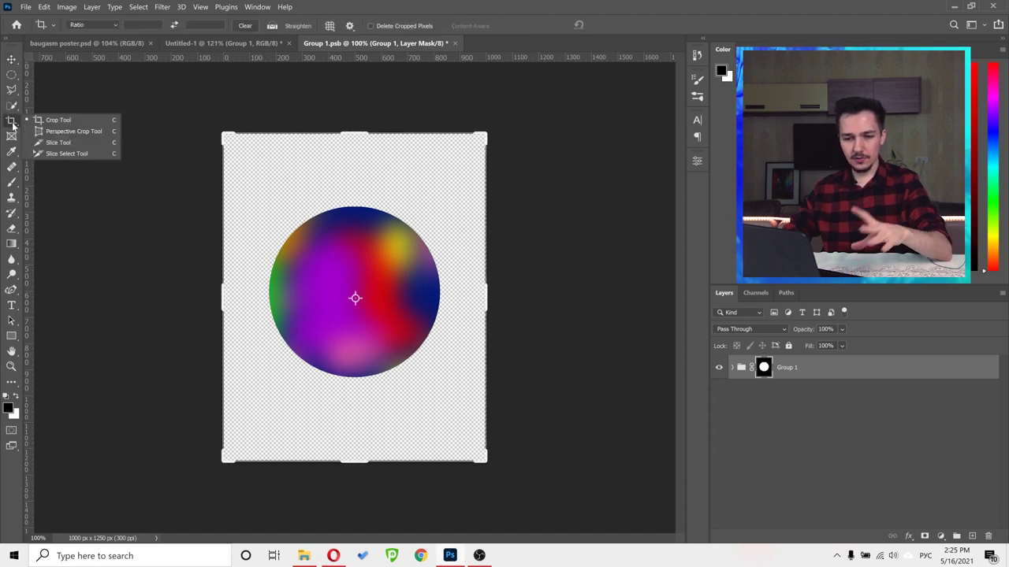
click(105, 119)
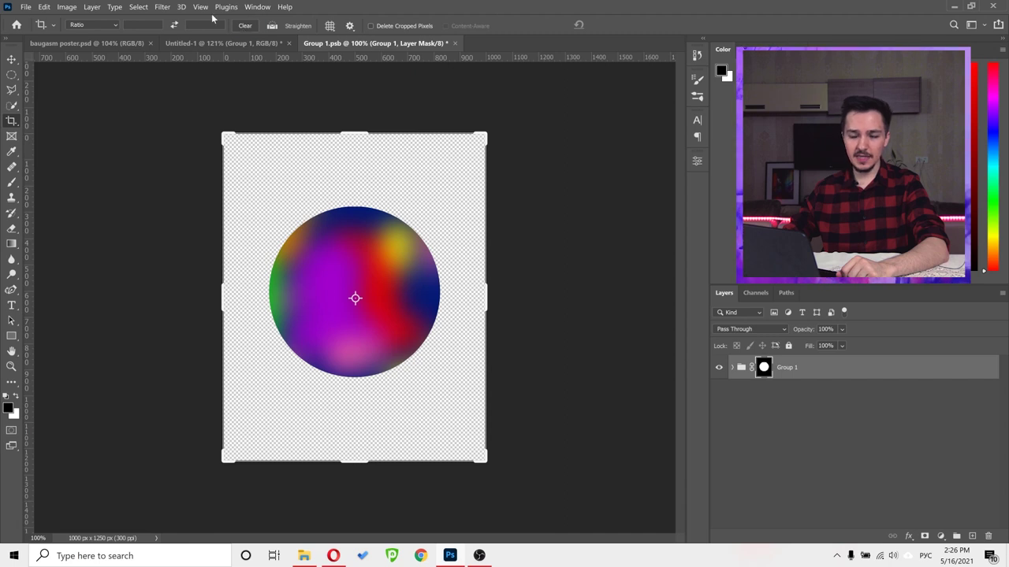
drag(224, 136, 245, 173)
drag(464, 425, 440, 383)
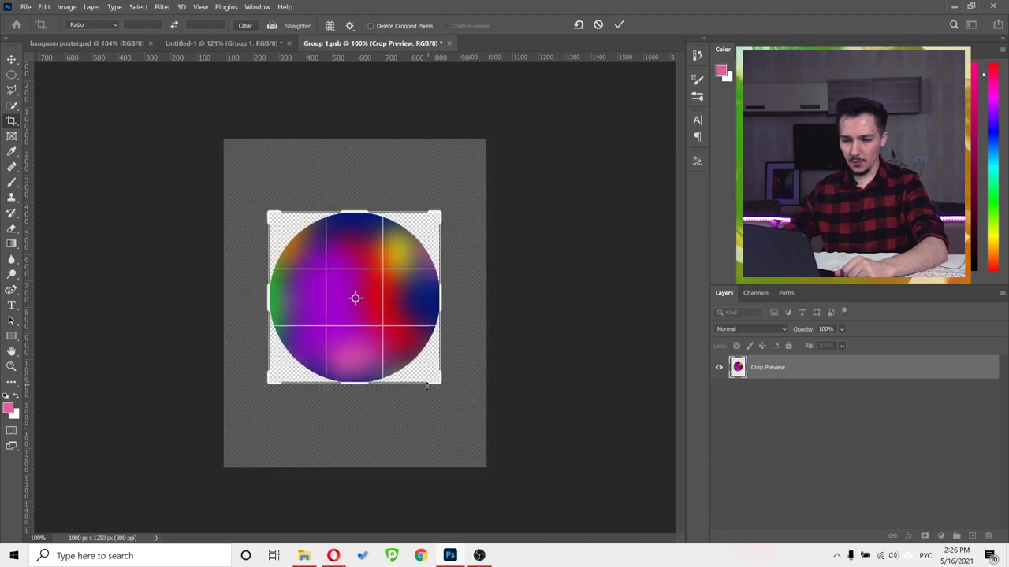
click(619, 25)
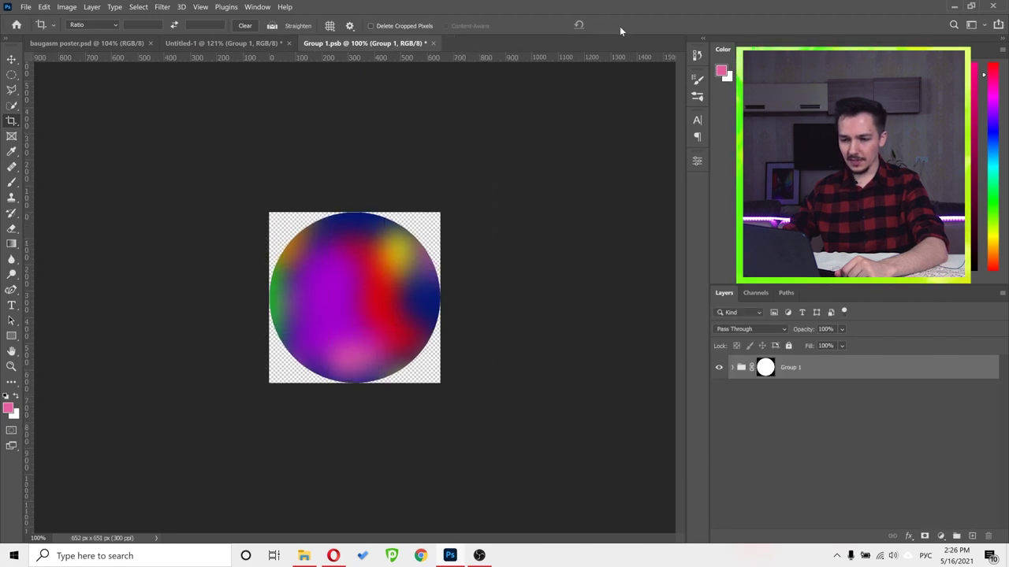
- Save the cropped Smart Object contents, return to the poster document with the Move tool, and close the contents file
click(28, 7)
click(48, 134)
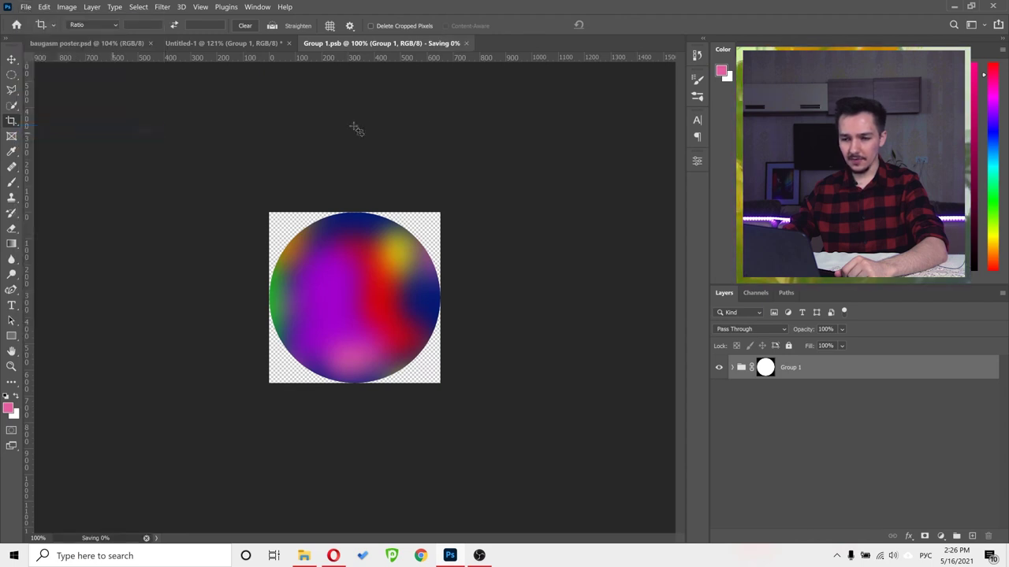
click(223, 44)
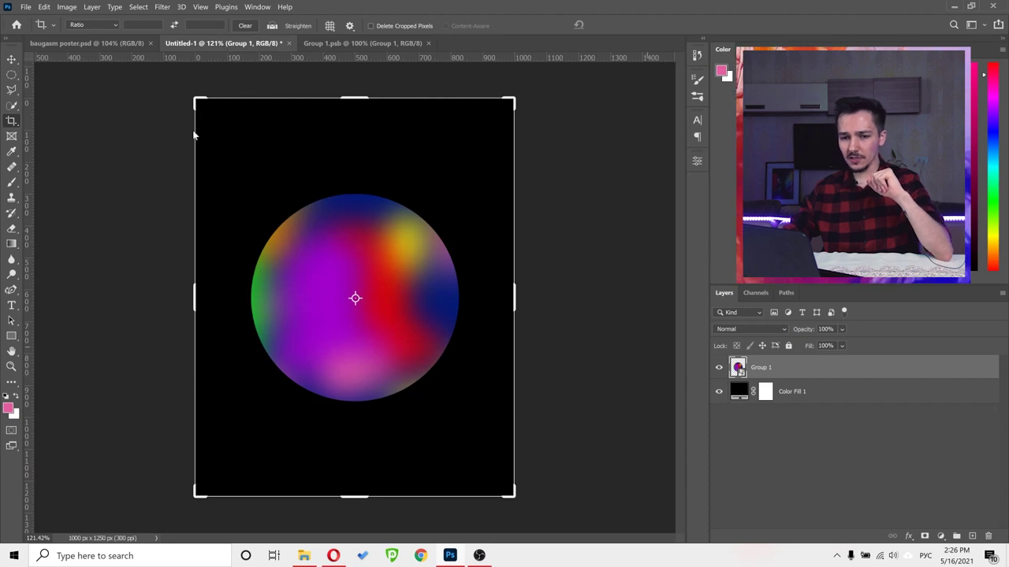
key(v)
click(428, 43)
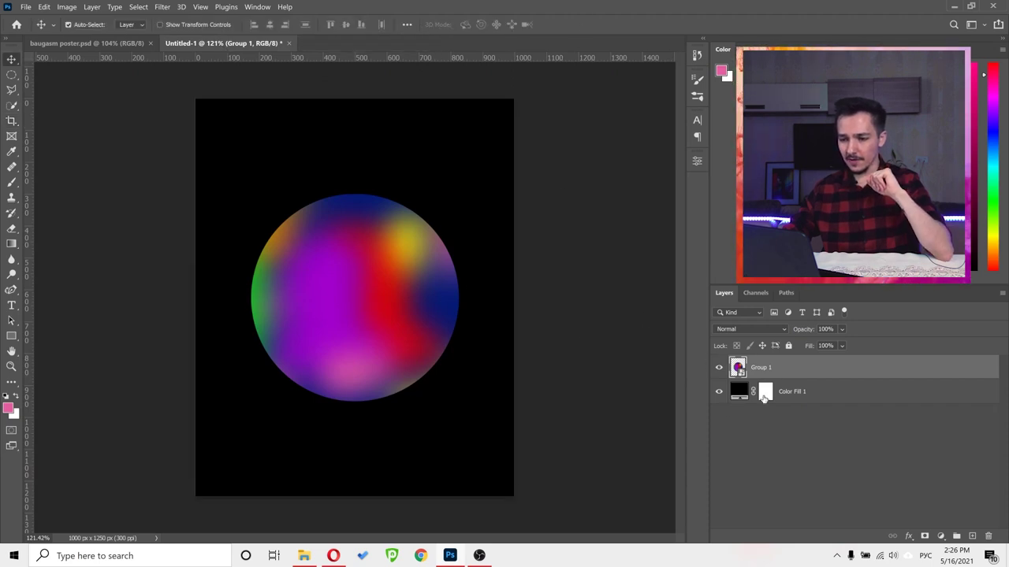
- Reopen the Smart Object's contents to check the crop, and close them again
double_click(738, 367)
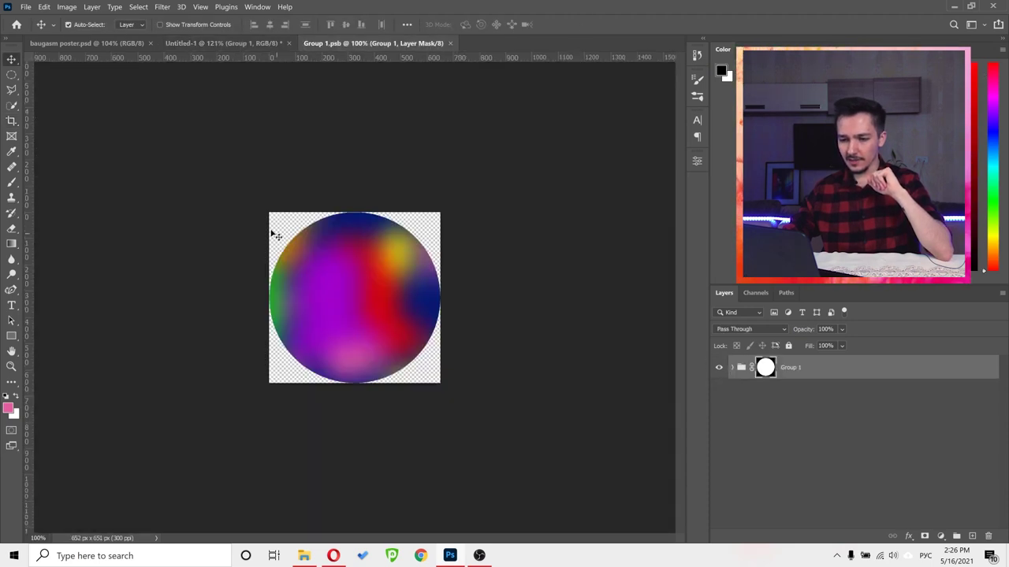
click(245, 45)
click(450, 43)
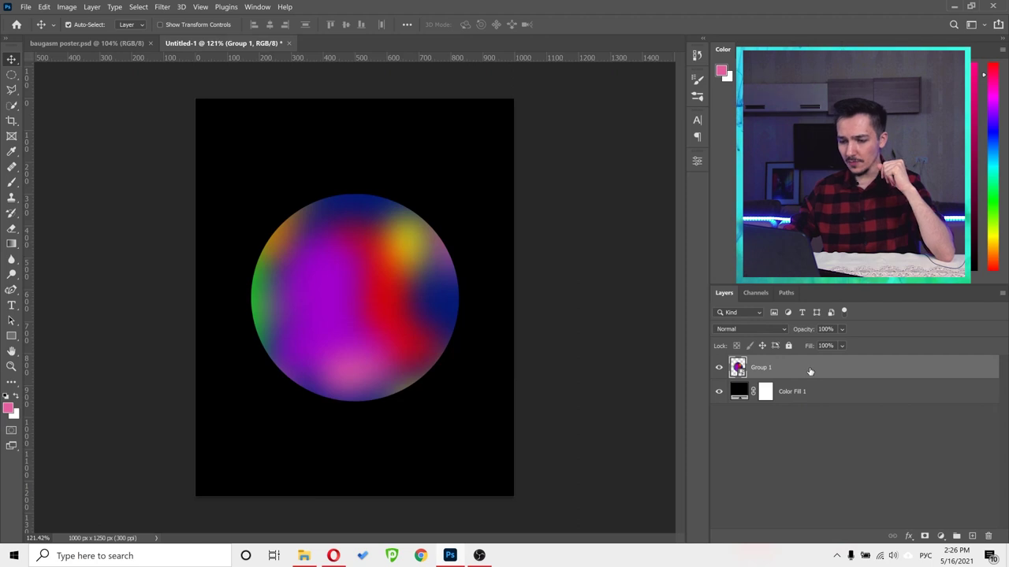
- Start a Warp transform on the gradient circle and set its warp grid to 3 x 3
click(43, 8)
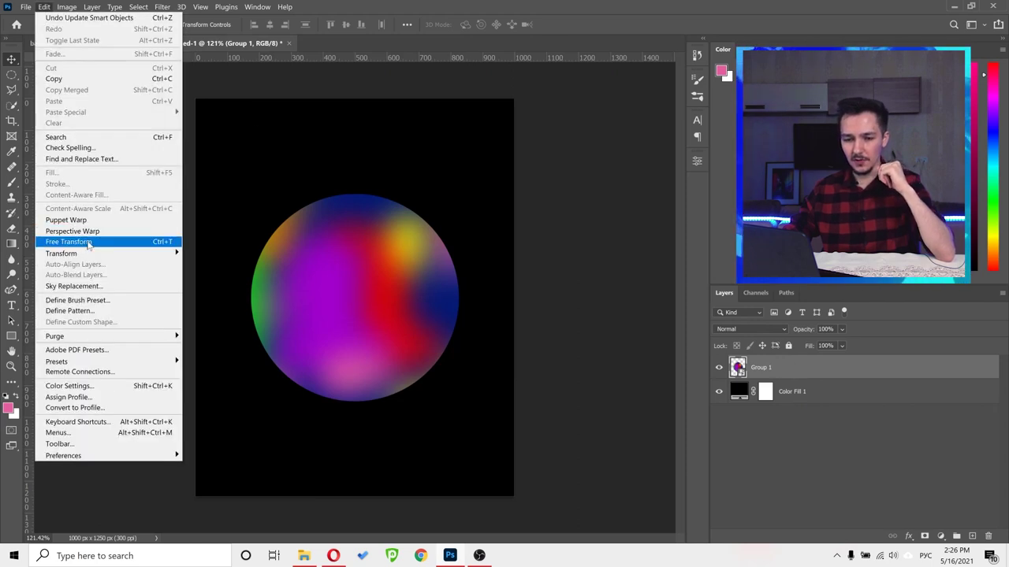
click(163, 246)
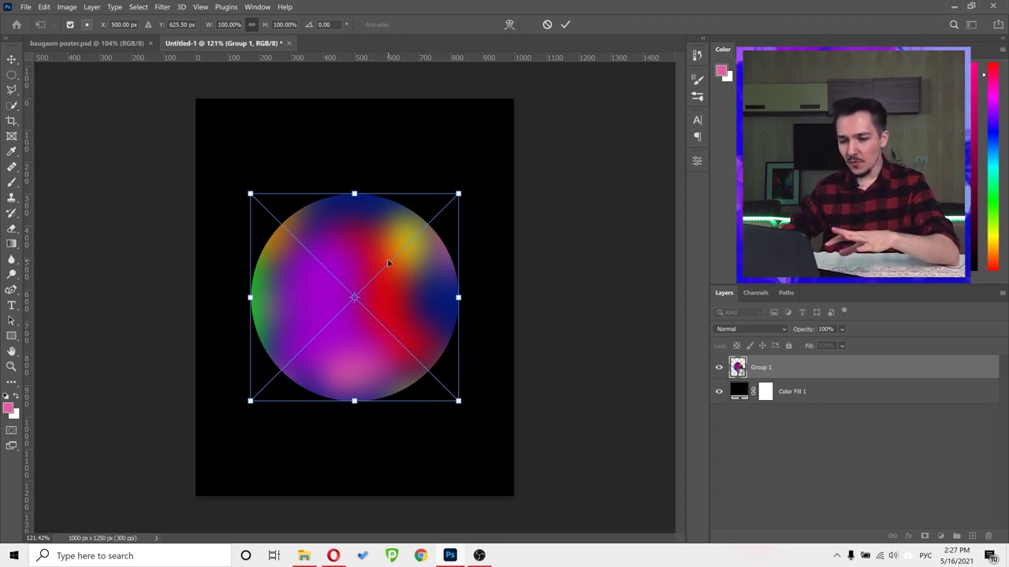
right_click(355, 242)
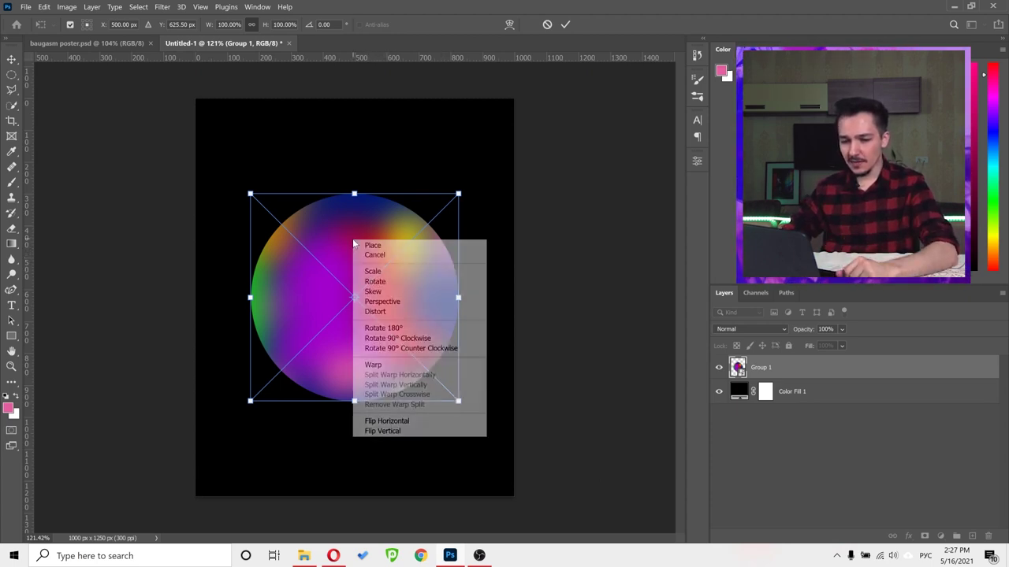
click(373, 366)
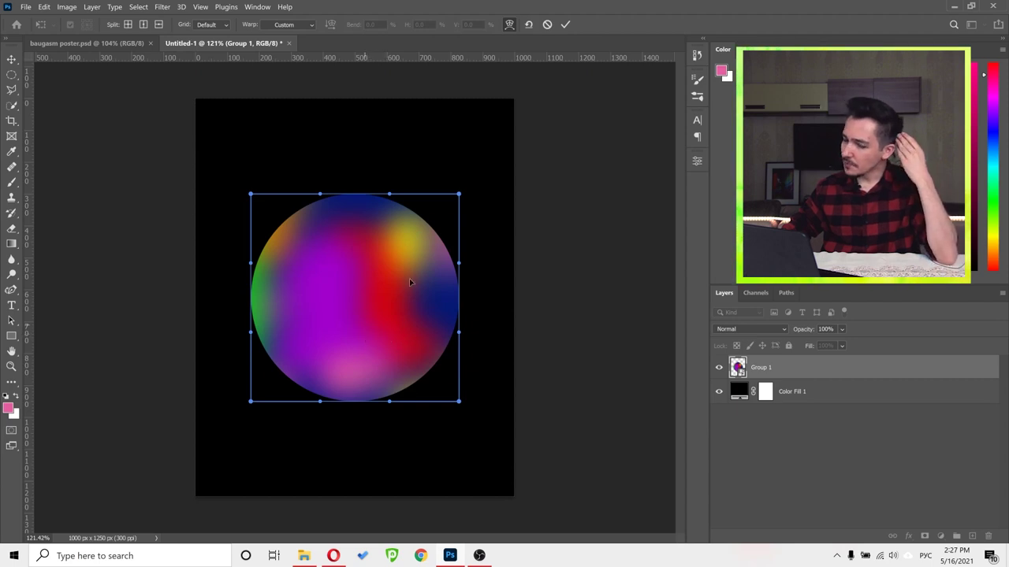
drag(459, 196, 480, 269)
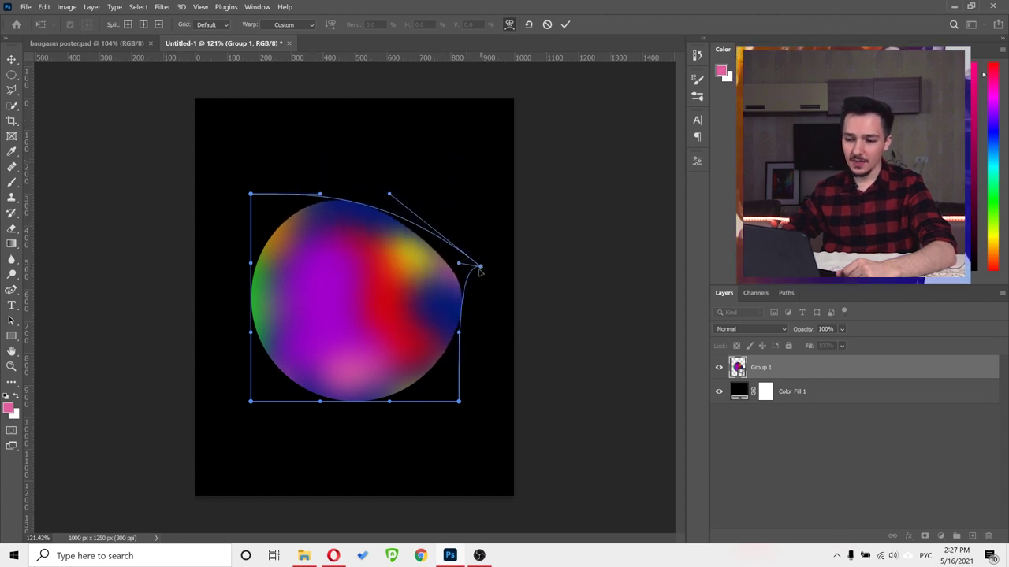
key(ctrl+z)
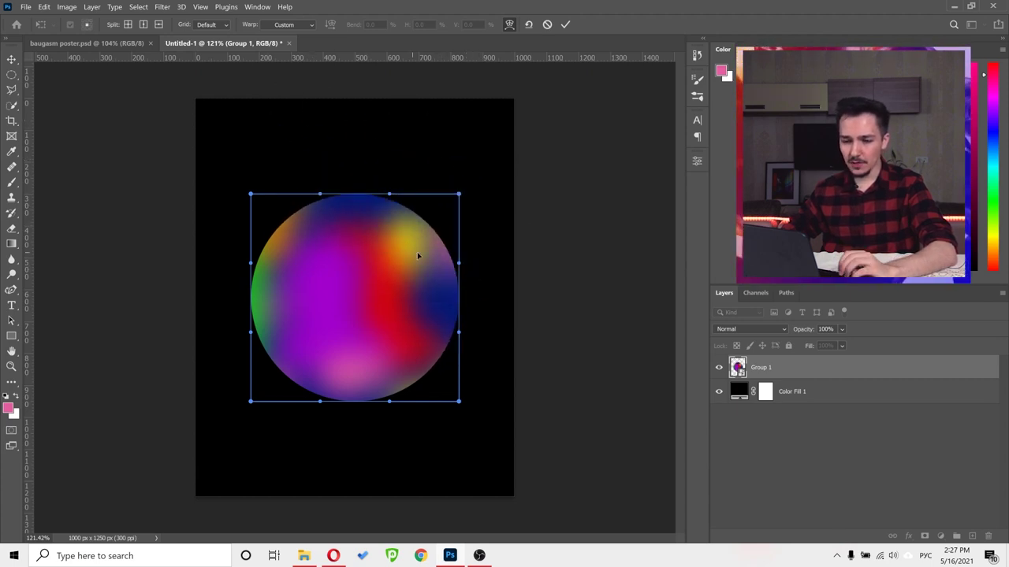
click(219, 26)
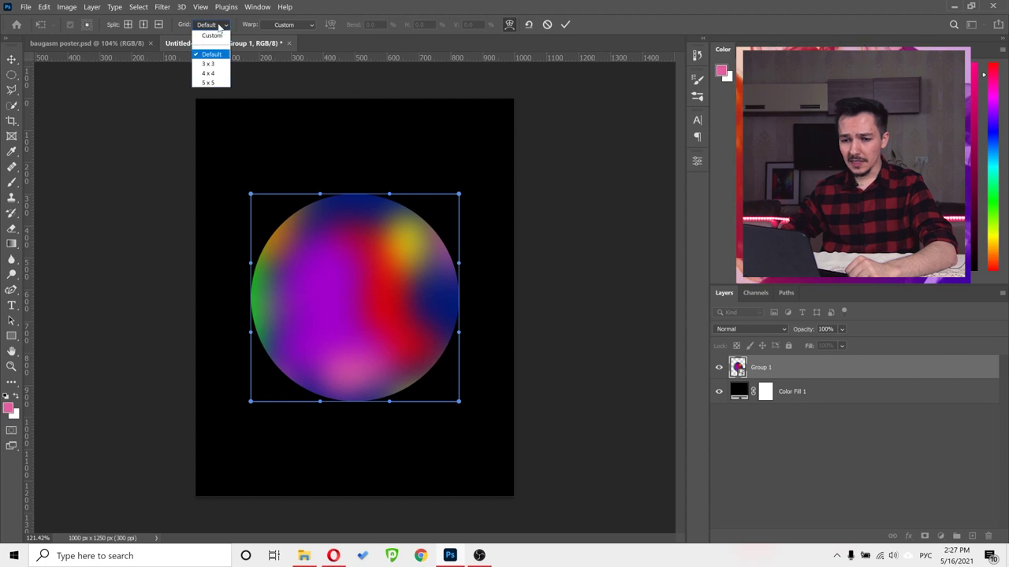
click(211, 64)
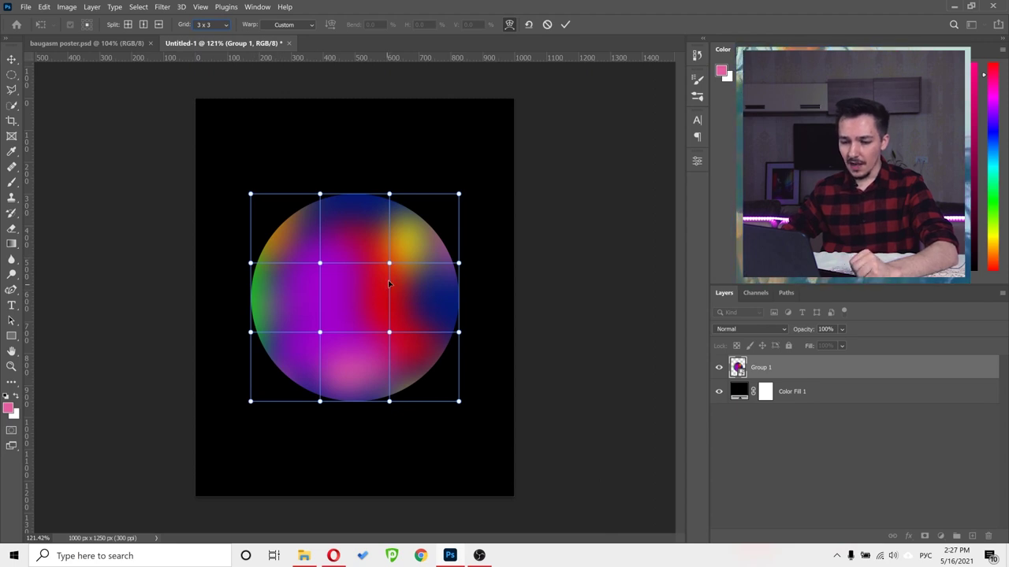
- Warp the circle by pulling its inner grid points toward the lower left and reshaping its upper-right edge inward
drag(390, 263, 372, 281)
drag(392, 336, 371, 352)
drag(439, 226, 427, 266)
drag(363, 286, 338, 285)
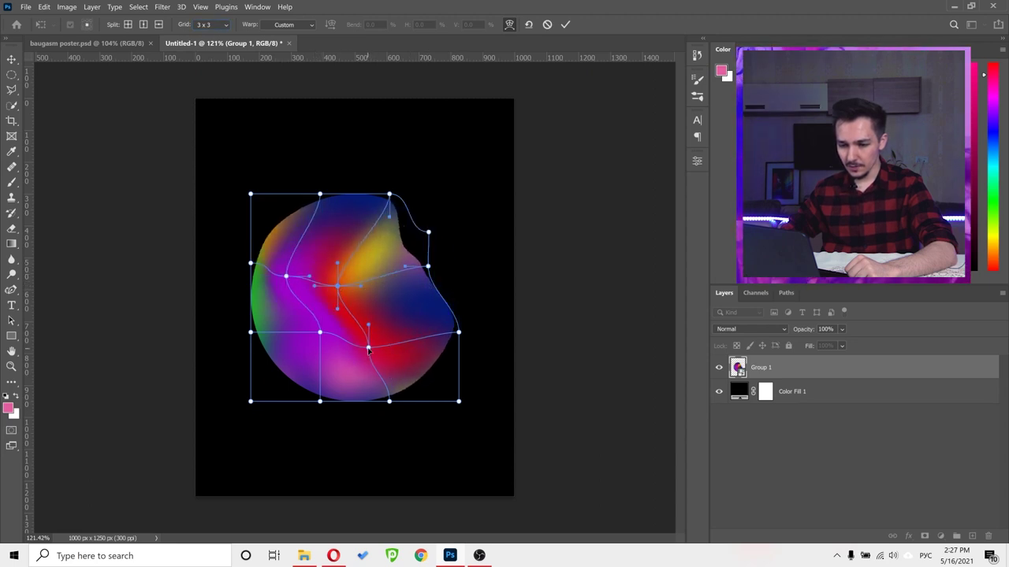
drag(368, 348, 346, 347)
drag(429, 231, 444, 203)
drag(432, 273, 427, 249)
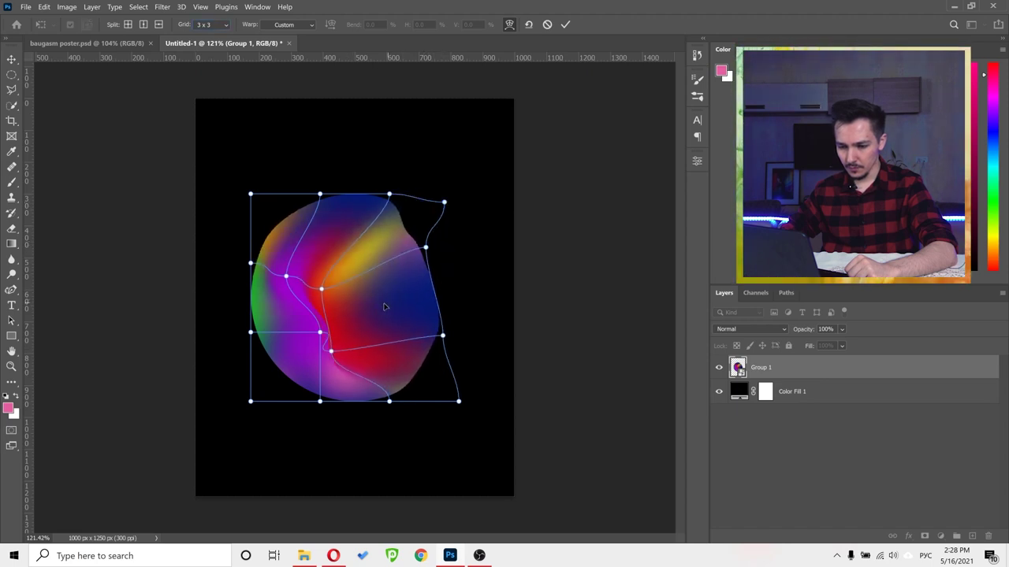
- Pull the upper grid point on the shape's right edge inward to form a notch, and adjust the neighbouring inner, lower-right and top points
drag(337, 285, 324, 290)
drag(459, 401, 480, 401)
mouse_move(446, 339)
mouse_down()
mouse_move(457, 354)
mouse_move(449, 334)
mouse_up()
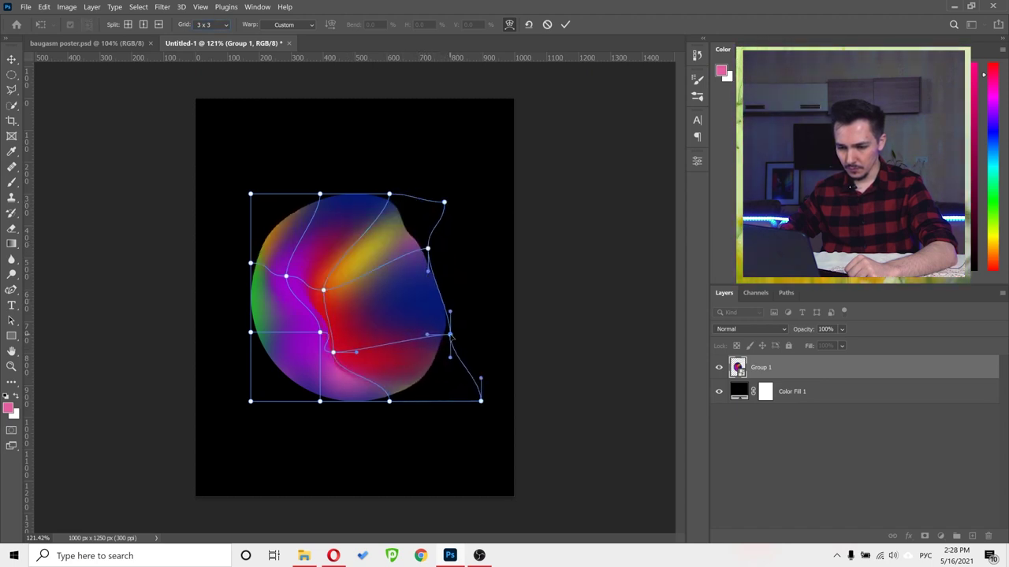
drag(427, 249, 385, 294)
drag(319, 333, 297, 331)
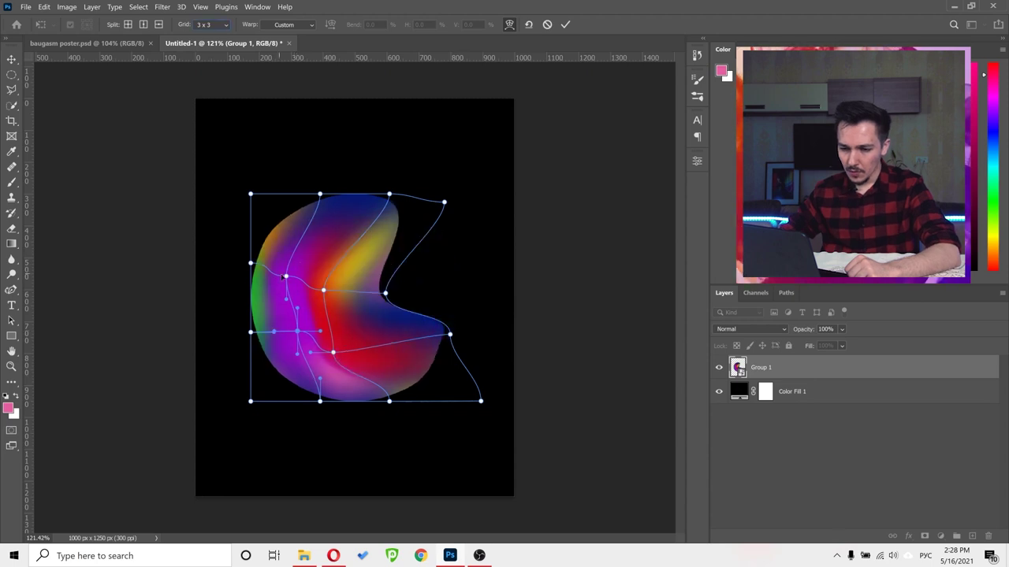
drag(389, 194, 385, 202)
- Step back through the latest warp adjustments made to the right side of the gradient shape
key(ctrl+z)
key(ctrl+z)
key(ctrl+z)
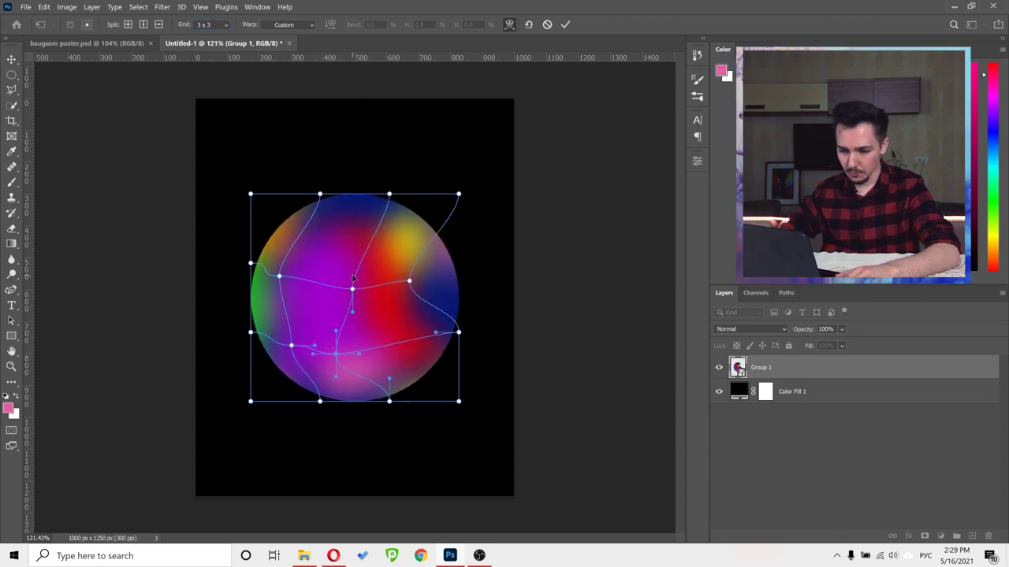
key(ctrl+shift+z)
key(ctrl+shift+z)
key(ctrl+shift+z)
- Raise the shape's top point, push its lower-left edge outward, apply the warp, and move the shape slightly up and to the right
drag(385, 201, 392, 170)
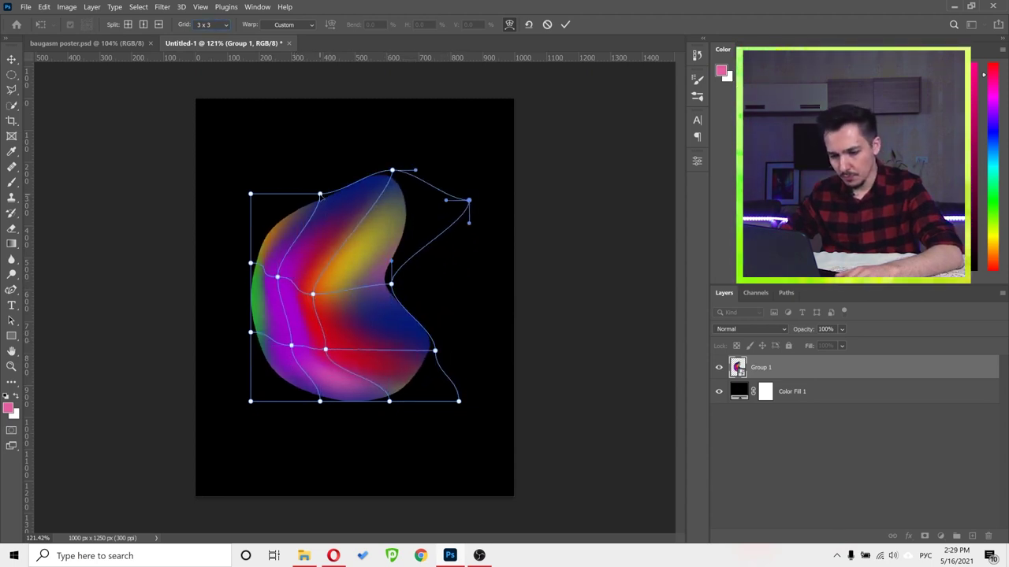
drag(319, 195, 310, 200)
drag(249, 332, 322, 357)
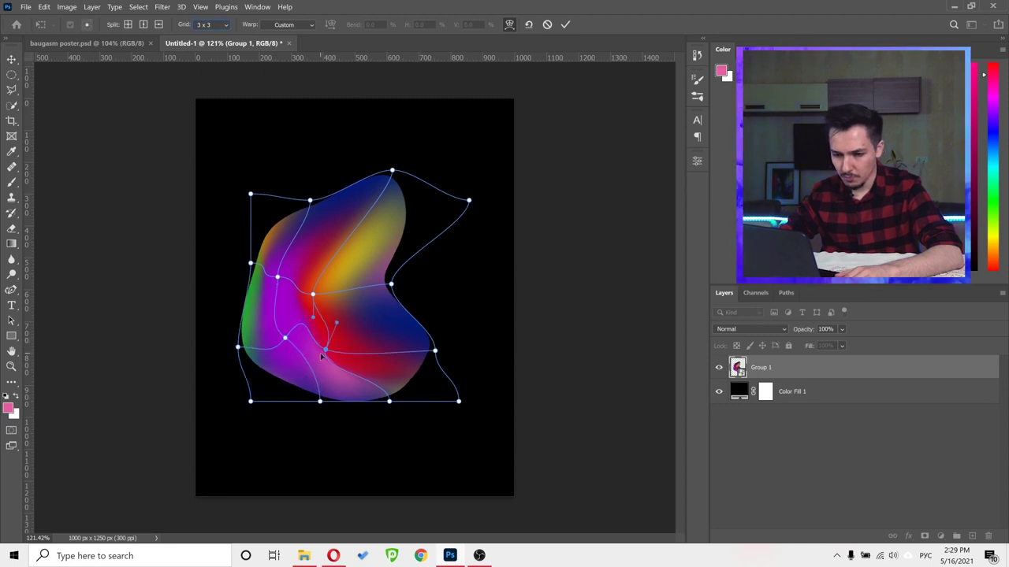
click(565, 24)
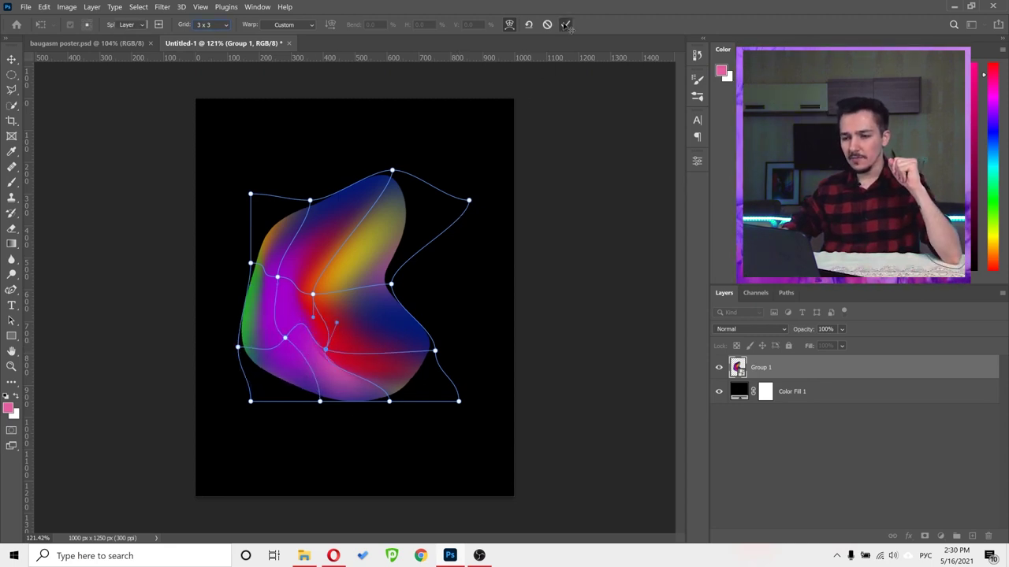
drag(336, 271, 360, 258)
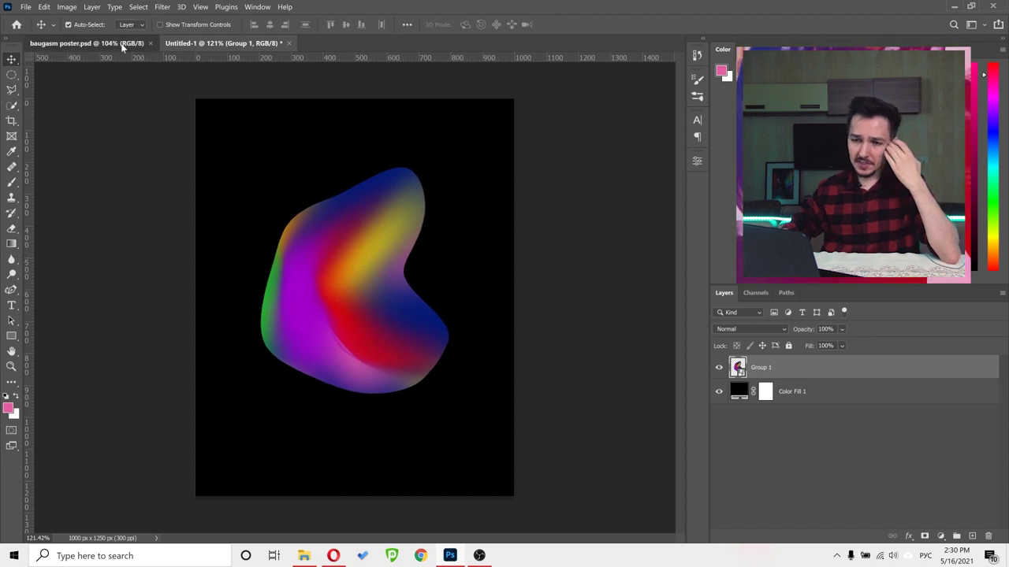
- Compare the warped shape with the finished design in baugasm poster.psd and return to the working document
click(83, 43)
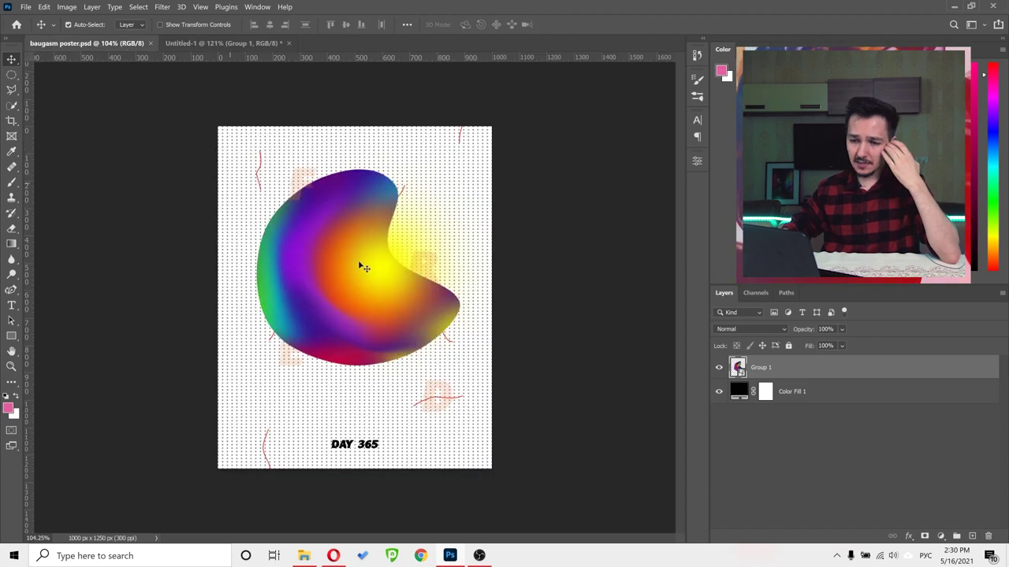
click(230, 43)
drag(357, 309, 358, 309)
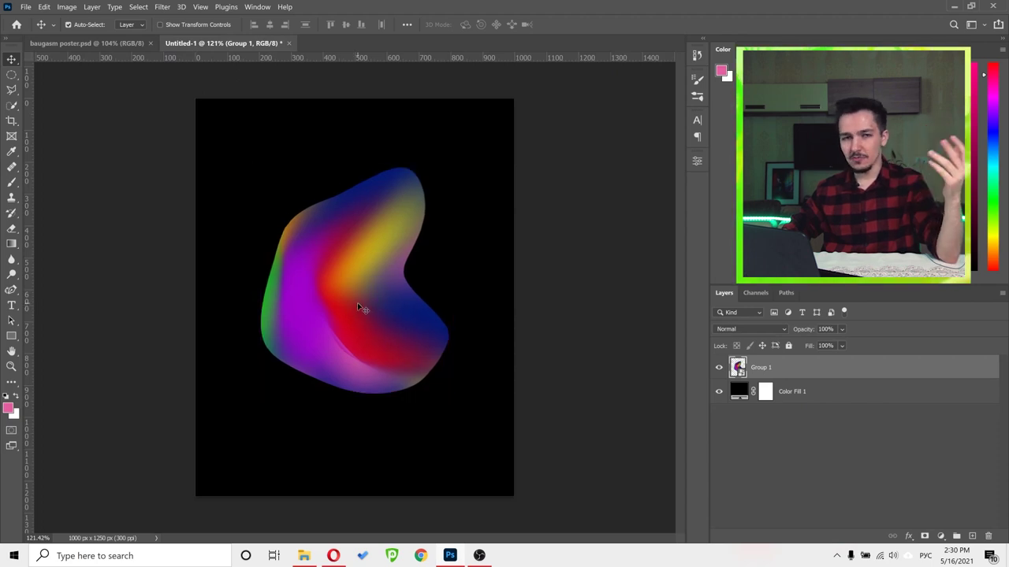
click(81, 43)
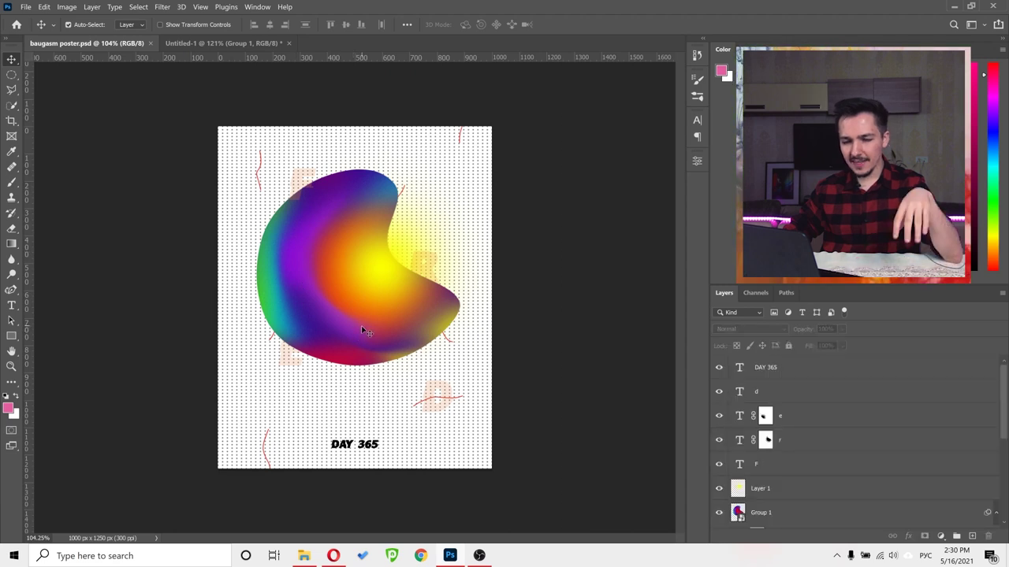
click(234, 43)
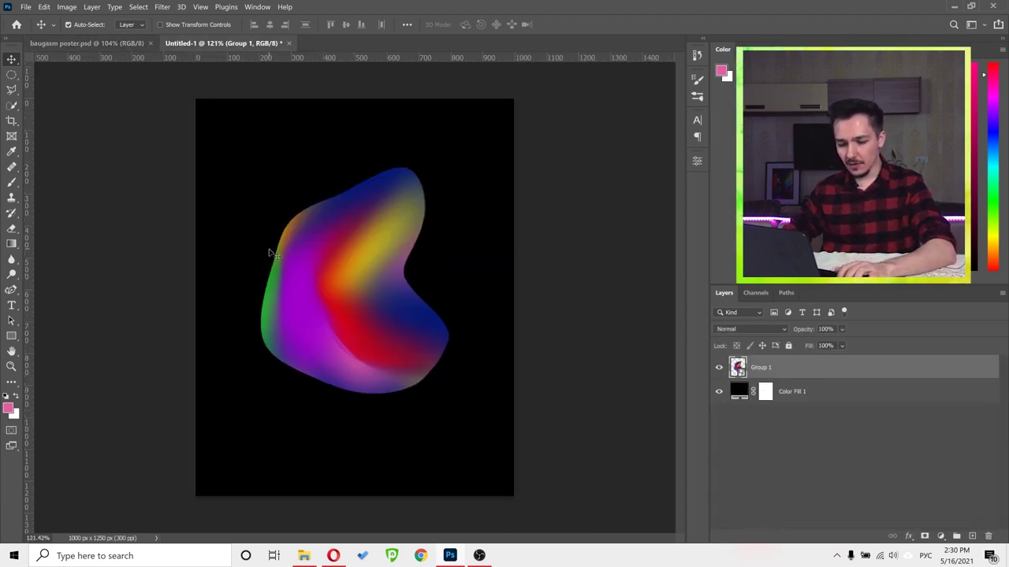
- Start Warp again on the gradient shape and smooth its upper-left outline by adjusting the top, left and inner grid points
key(ctrl+t)
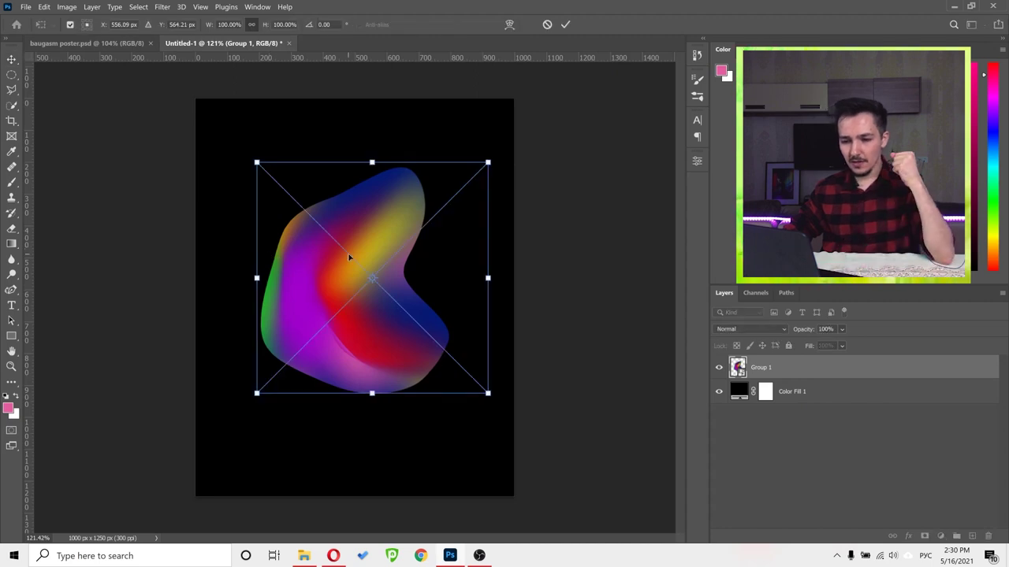
right_click(349, 234)
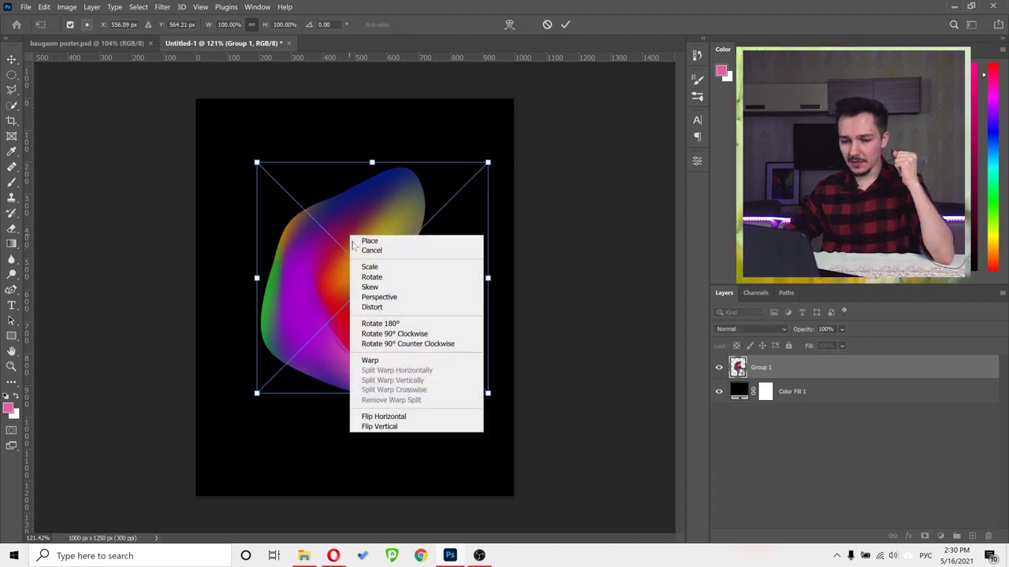
click(373, 360)
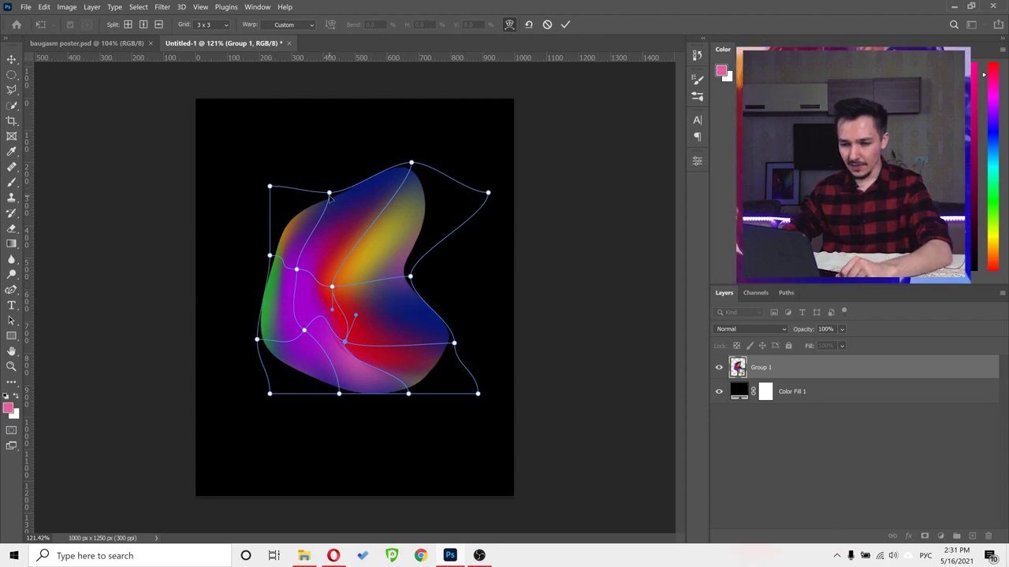
drag(328, 192, 258, 255)
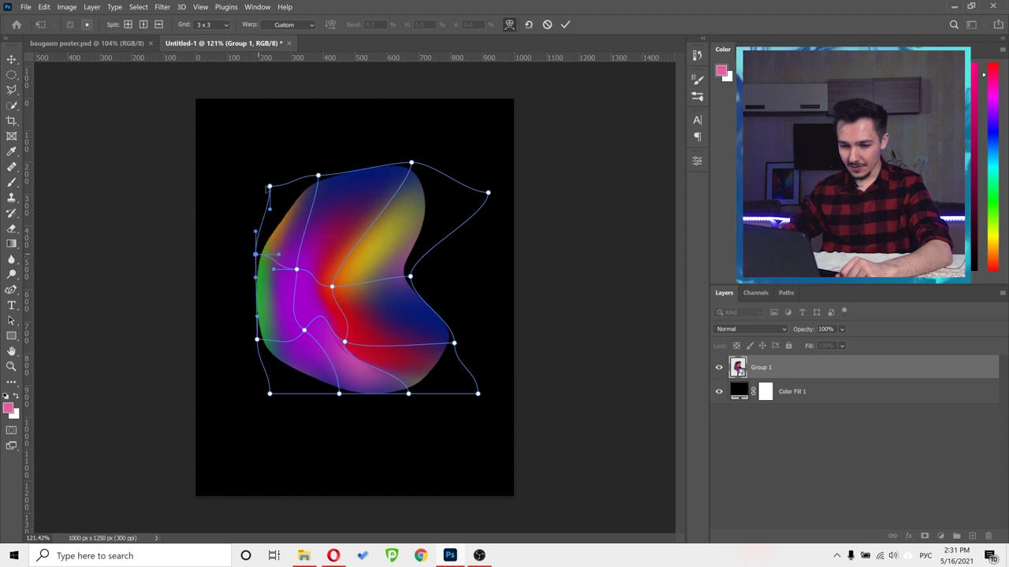
drag(269, 187, 263, 178)
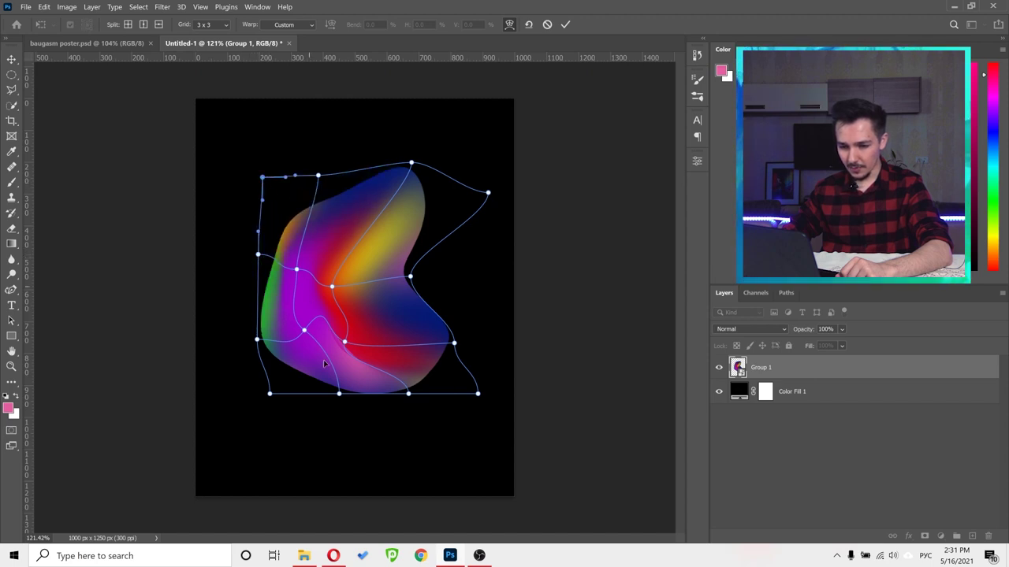
click(305, 331)
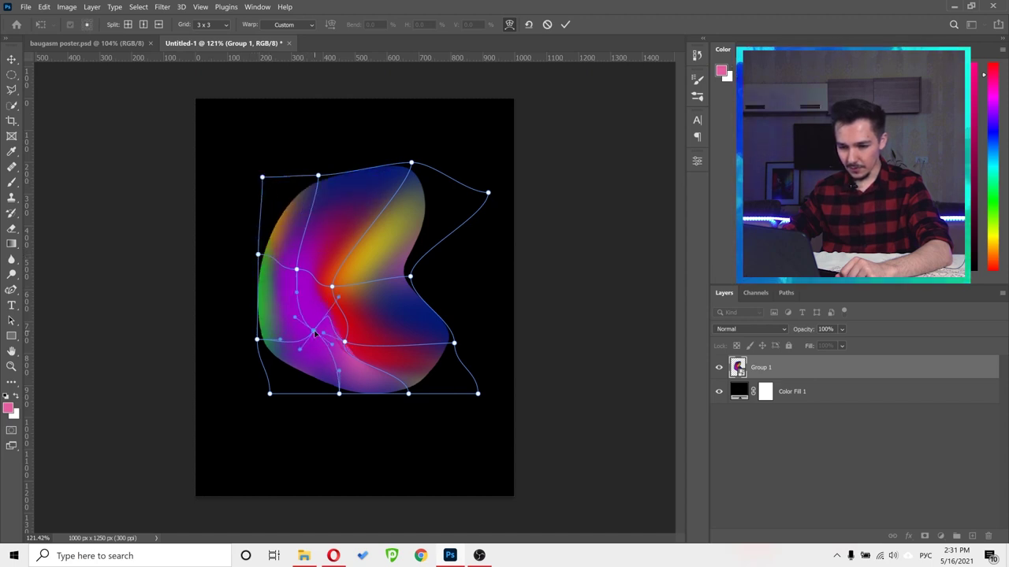
drag(314, 335, 321, 334)
drag(332, 287, 342, 271)
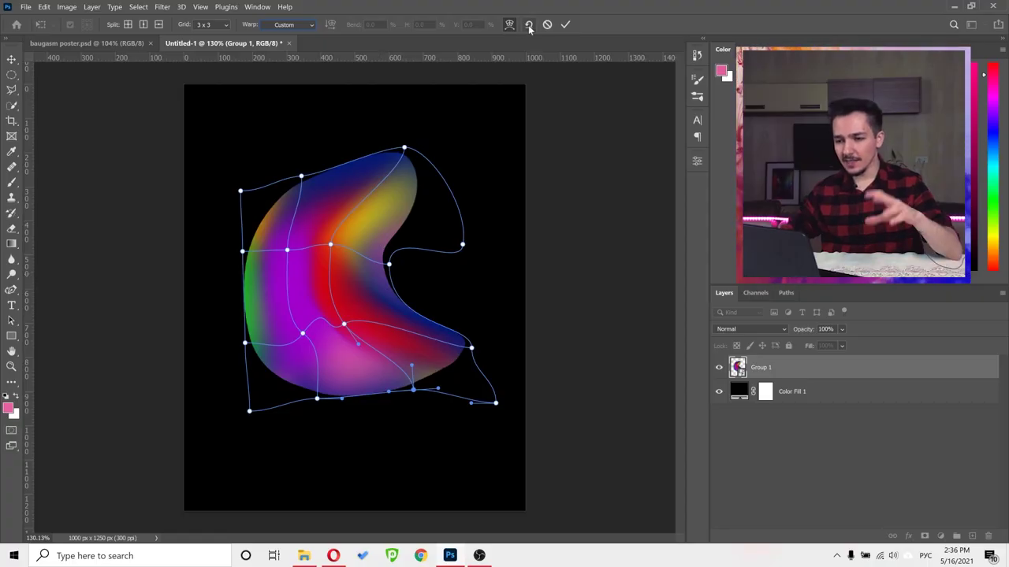
- Reset the warp to restore the original circle and set its warp grid to 3 x 3
click(529, 26)
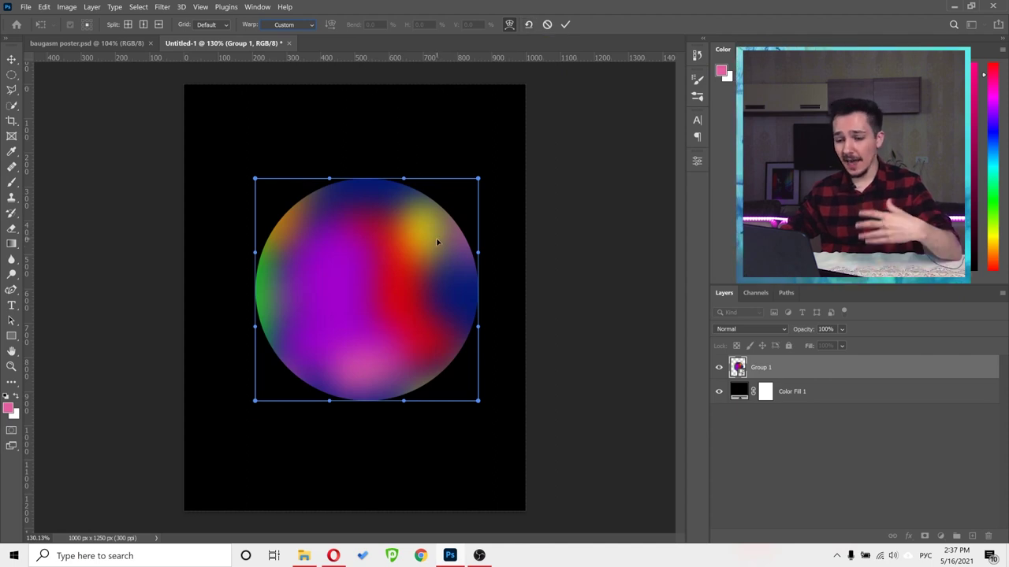
click(276, 29)
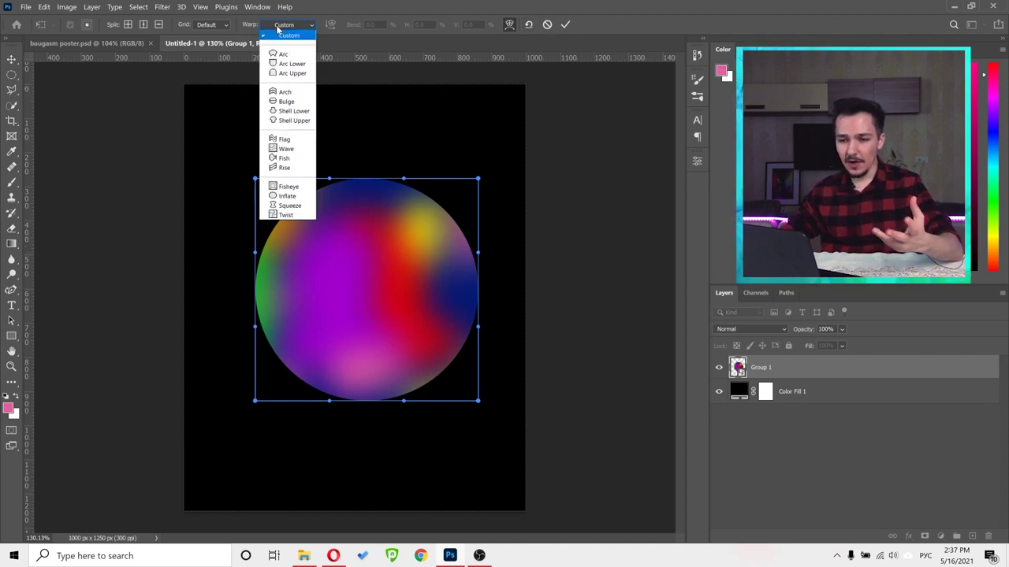
click(212, 28)
click(215, 28)
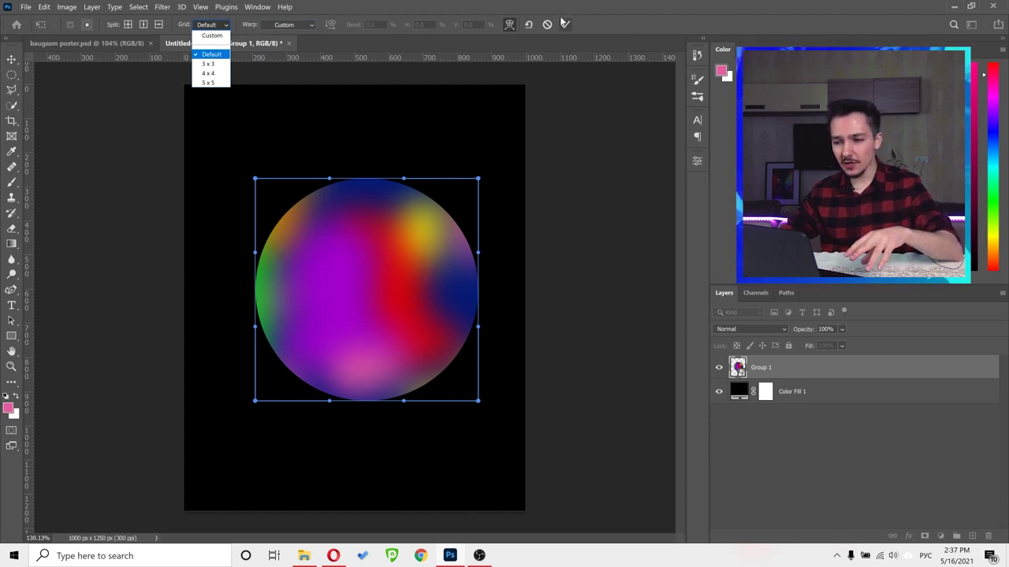
click(209, 63)
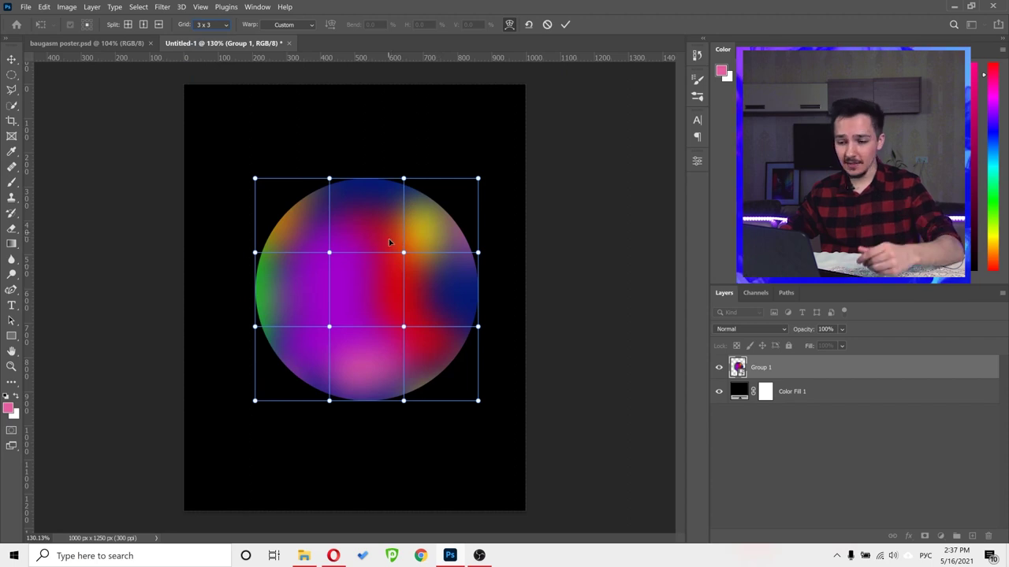
- Warp the circle into a crescent by notching its right edge inward, raising its top point and shifting the inner points, and apply it
drag(390, 237, 426, 272)
drag(331, 260, 302, 294)
drag(394, 312, 378, 323)
drag(254, 252, 249, 252)
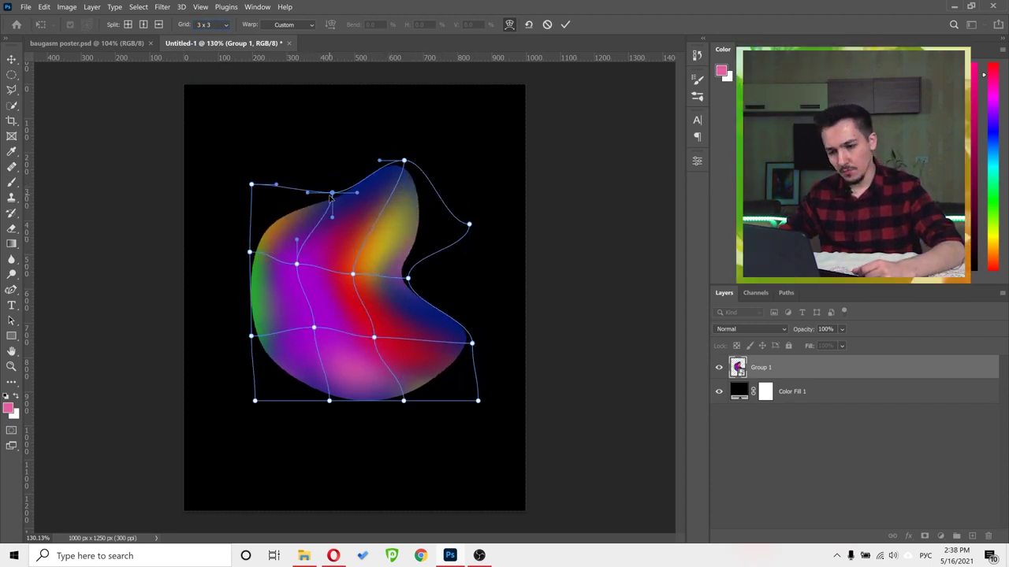
key(Return)
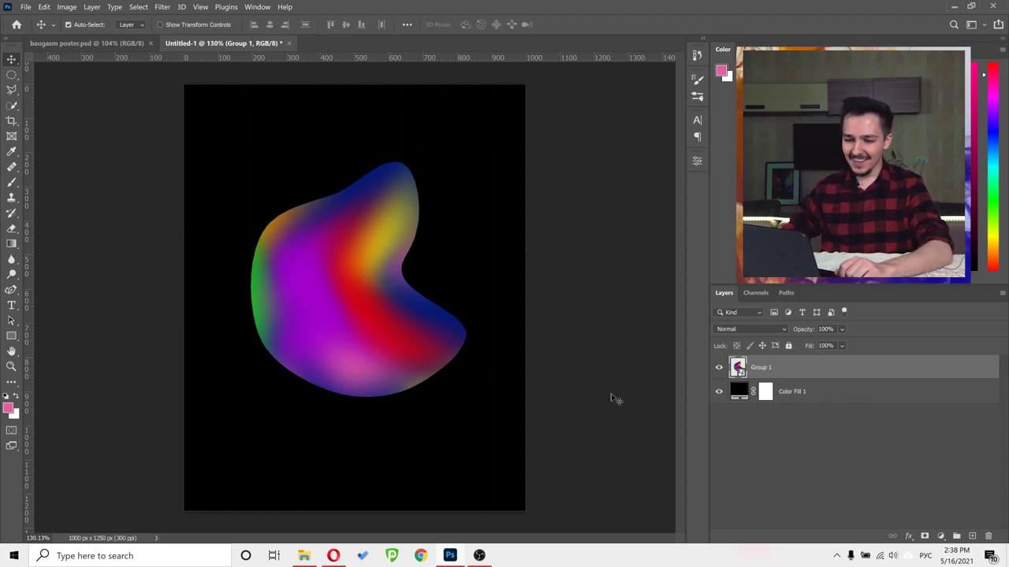
scroll(319, 254, up, 2)
scroll(331, 243, down, 4)
scroll(325, 241, up, 3)
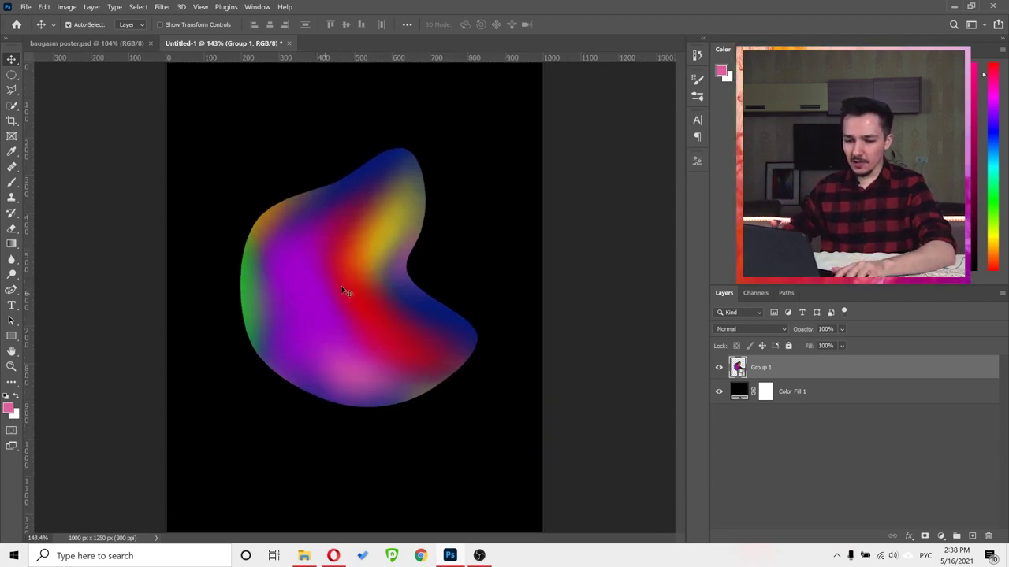
scroll(349, 276, down, 3)
scroll(354, 272, up, 2)
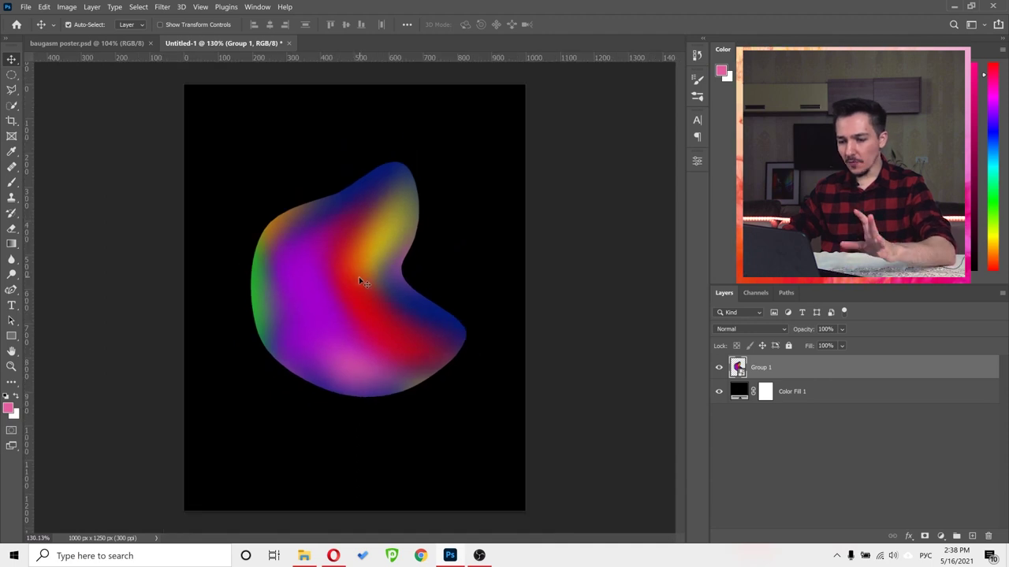
- Change the colour of the Color Fill 1 background layer to white
double_click(741, 393)
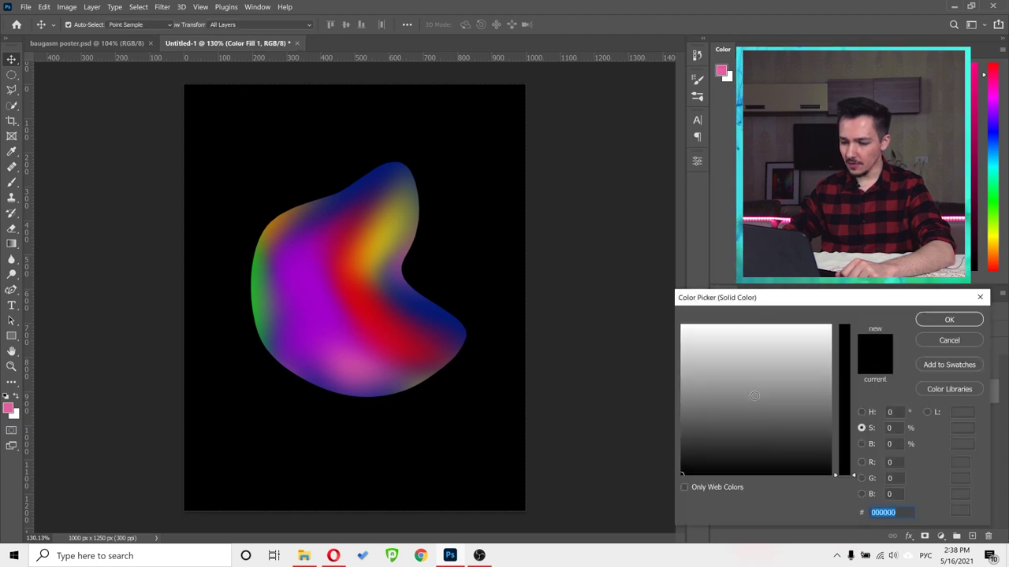
drag(693, 457, 682, 325)
click(949, 320)
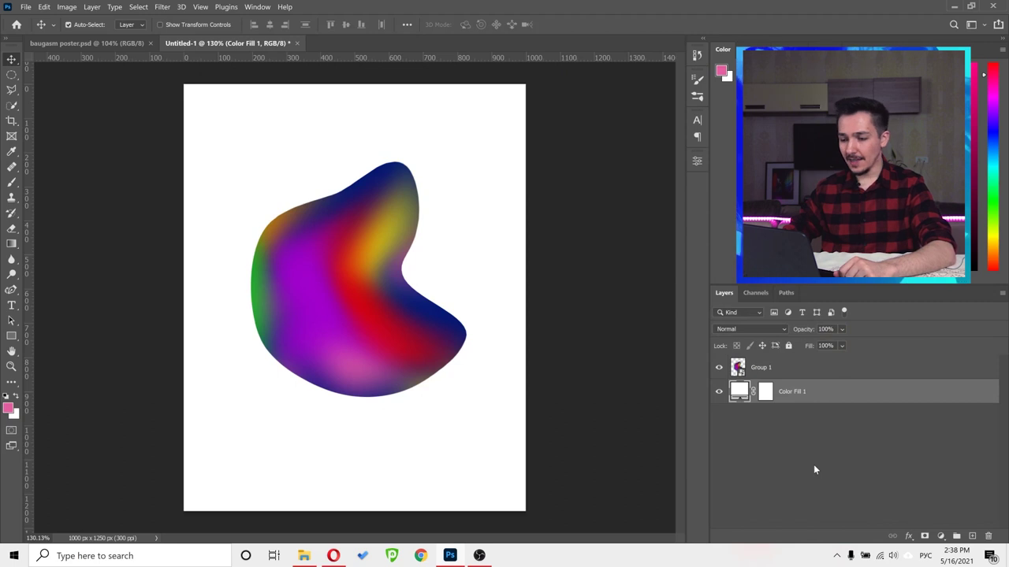
- Open the Add Noise filter for the Group 1 layer and enlarge its preview to 300% on the gradient's red area
click(784, 372)
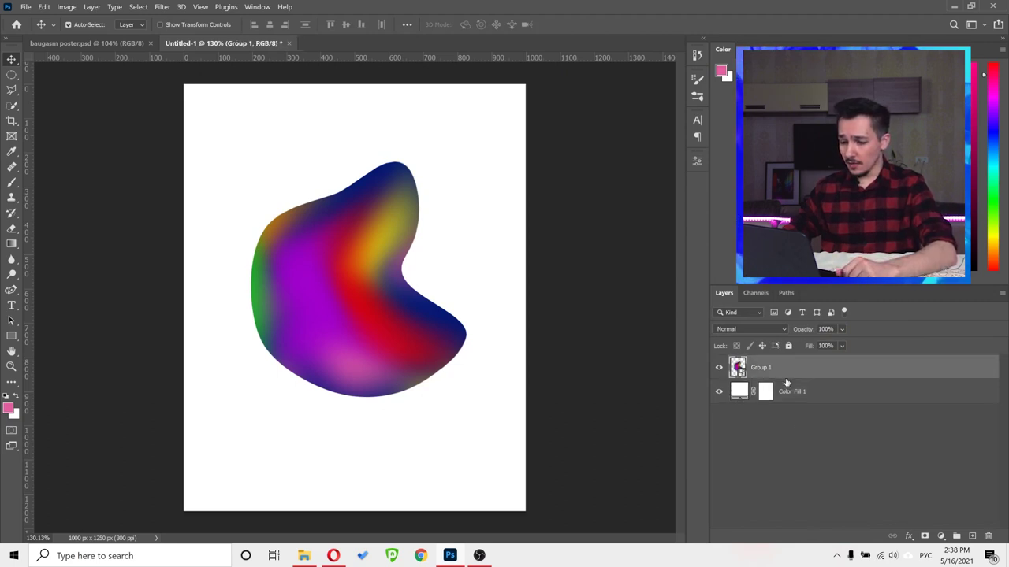
click(161, 7)
mouse_move(225, 172)
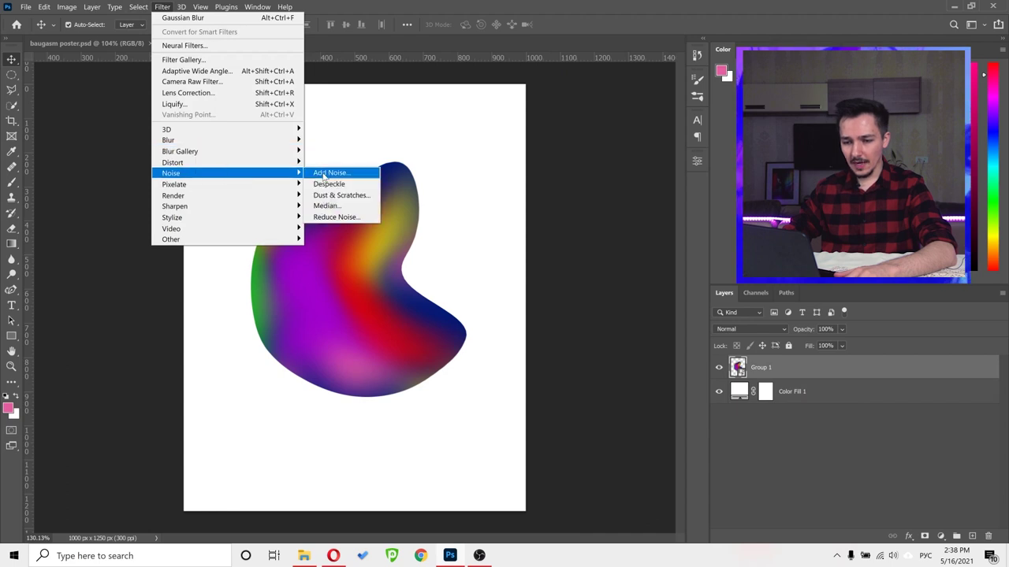
click(327, 173)
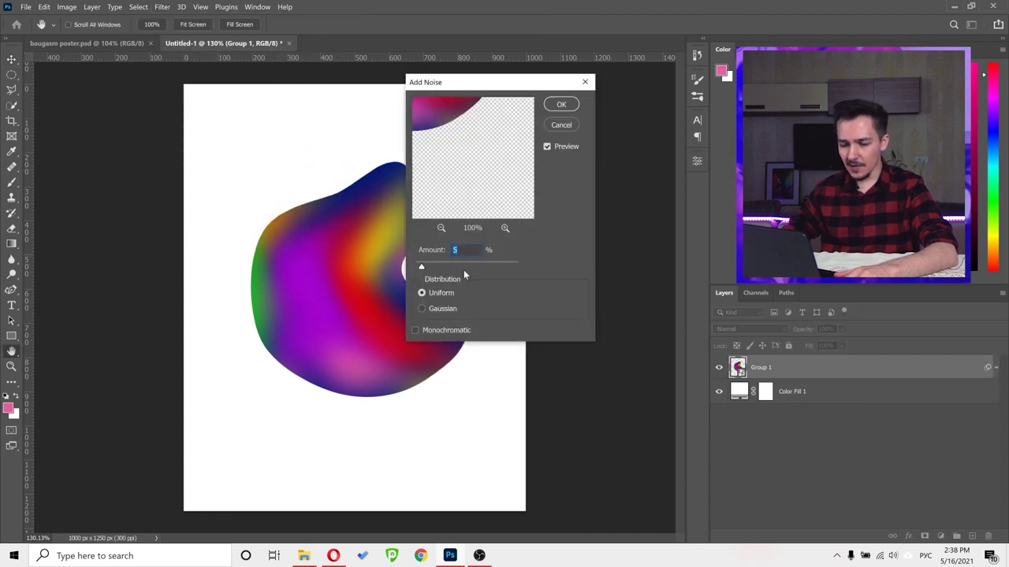
drag(462, 155, 489, 174)
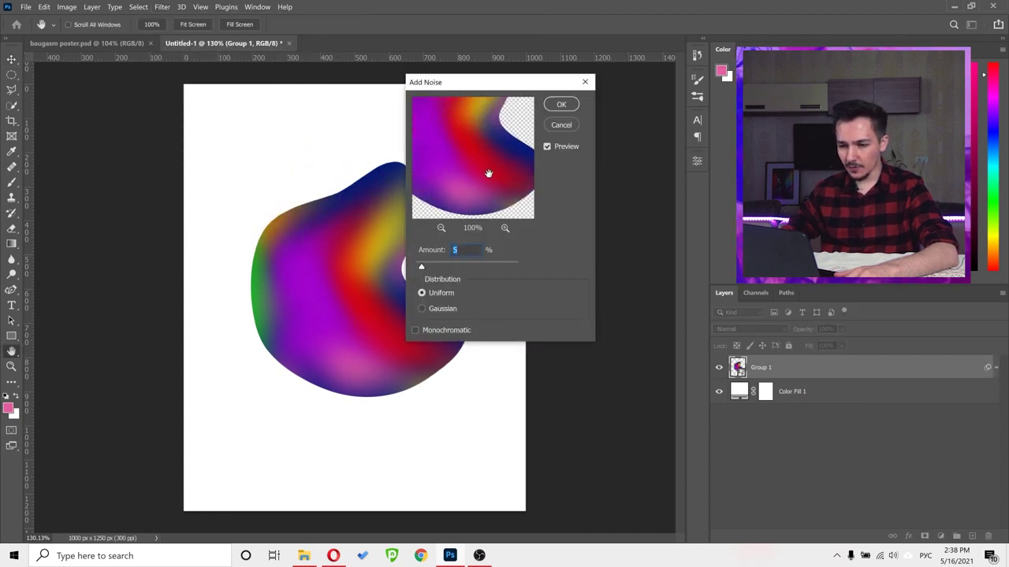
click(505, 228)
click(505, 228)
drag(469, 137, 489, 171)
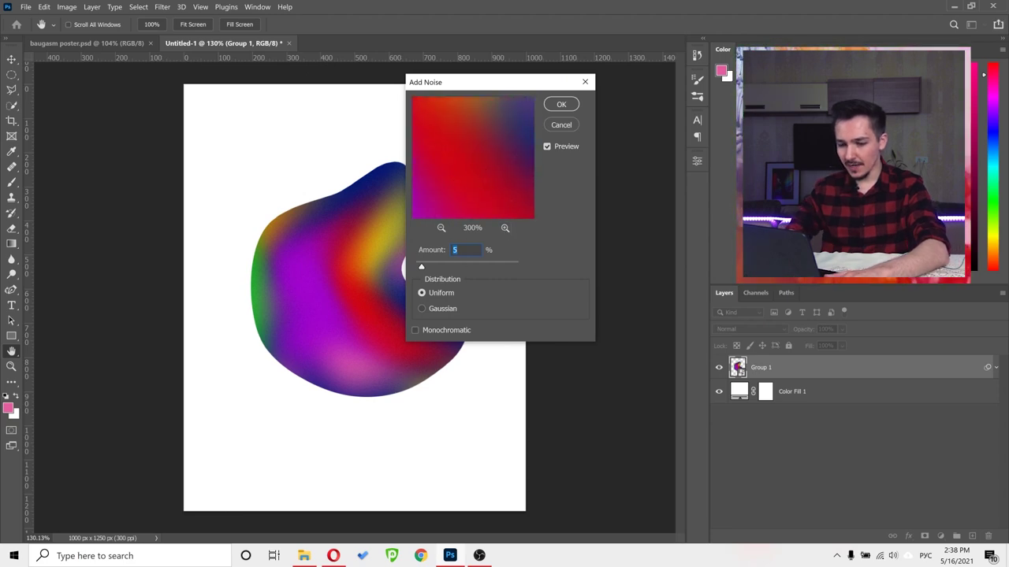
- Try a noise amount of 10%, settle on 6% with Uniform distribution, and apply the filter
text(10)
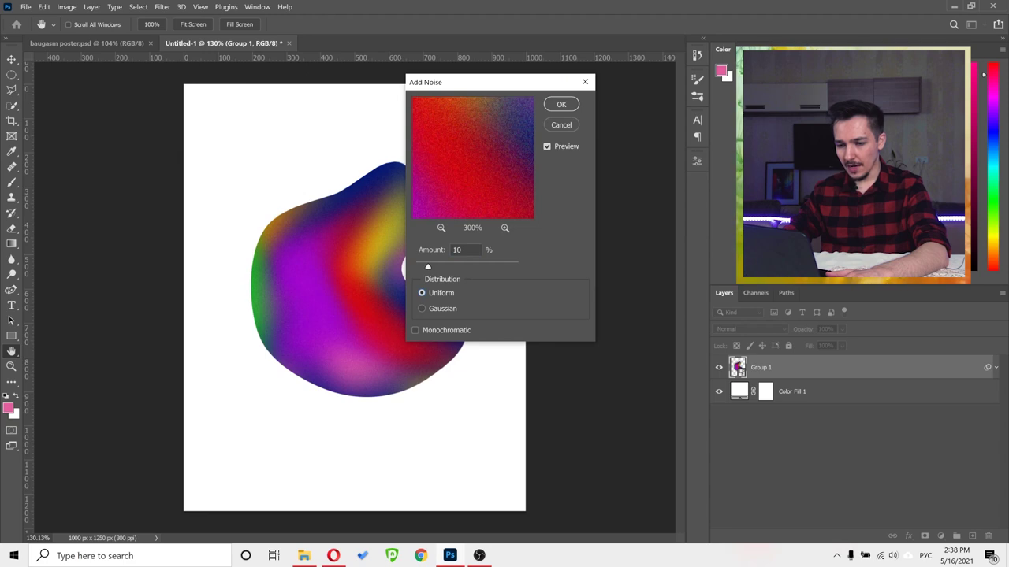
key(Tab)
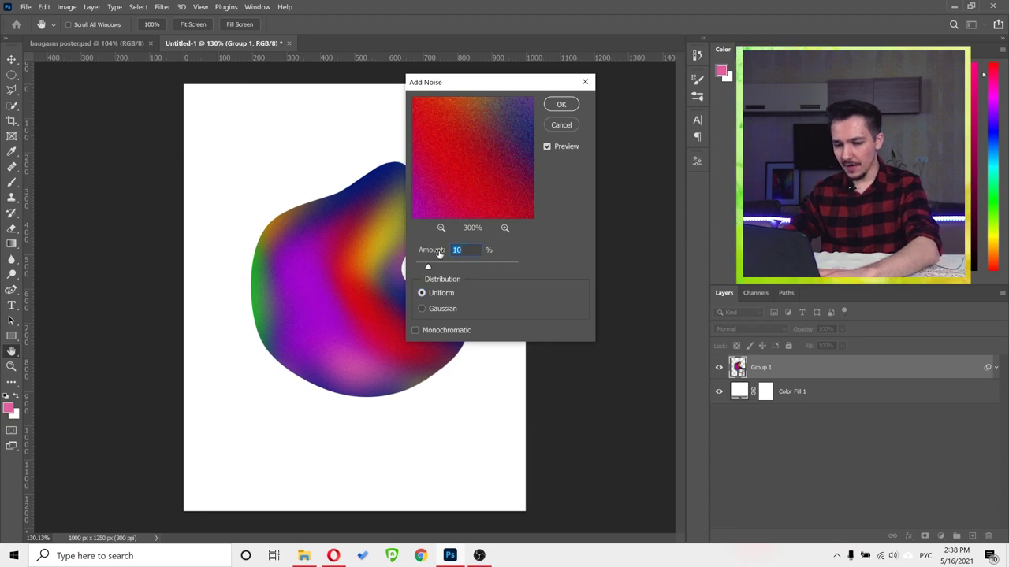
text(6)
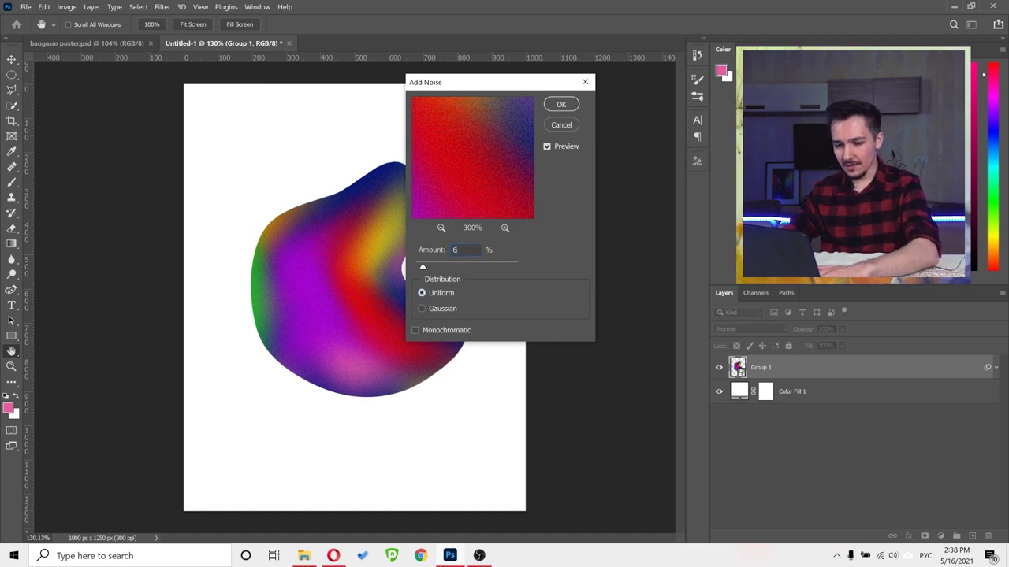
click(561, 105)
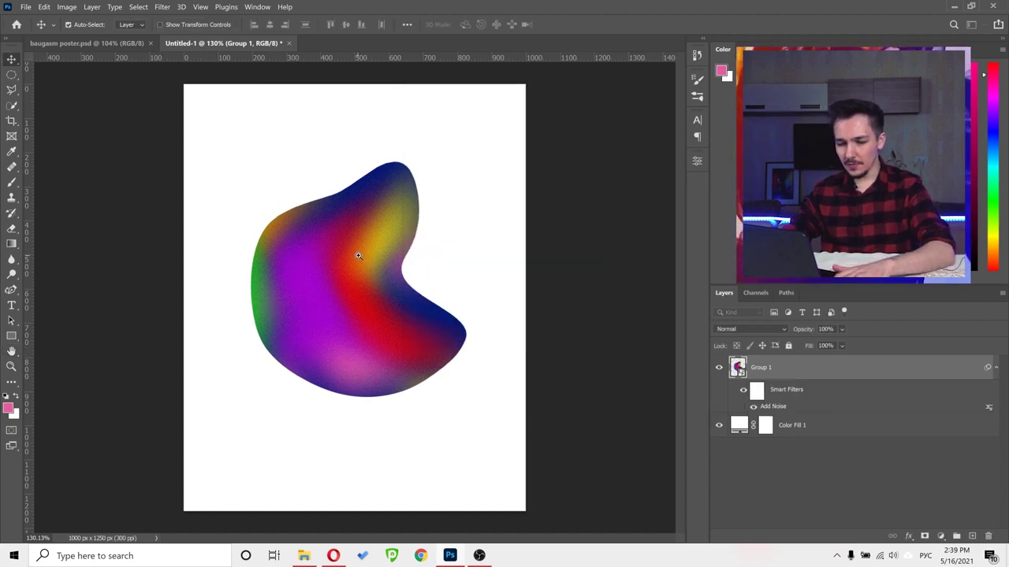
click(383, 257)
scroll(384, 257, down, 5)
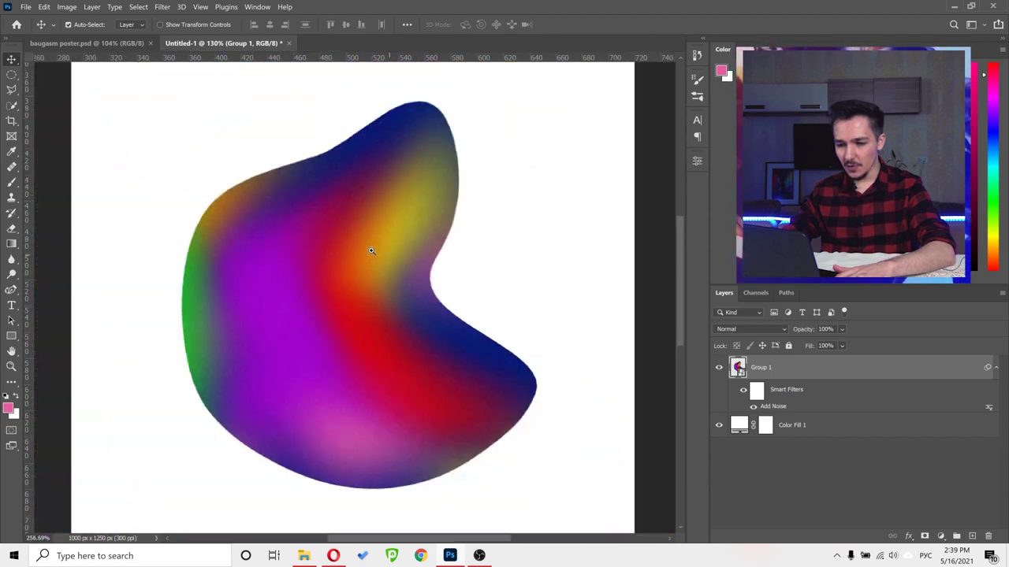
scroll(366, 251, down, 1)
scroll(442, 268, down, 2)
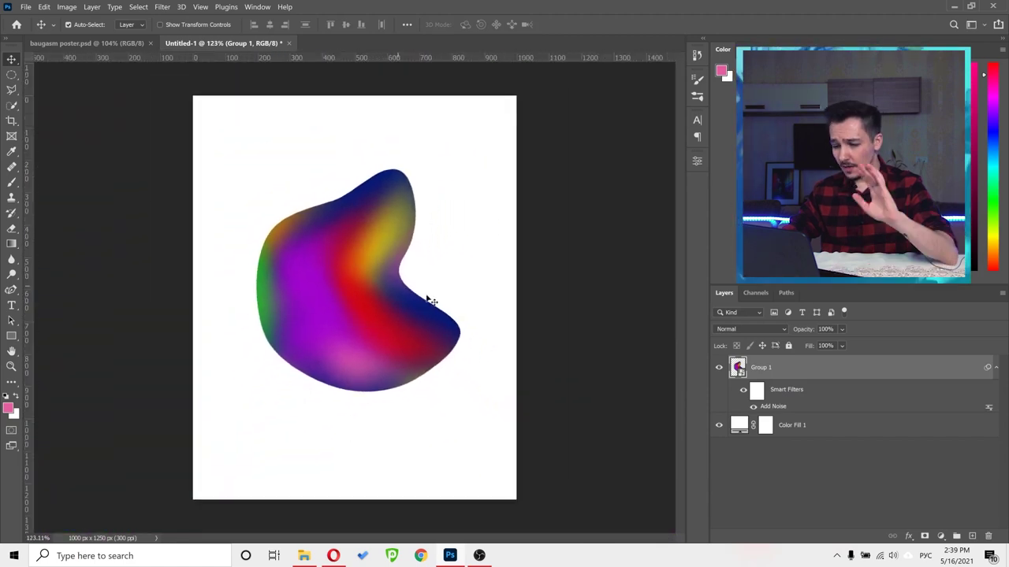
- Place Pattern Fill 1.png from the baugasm folder directly above the Color Fill 1 layer, covering the whole poster
click(856, 435)
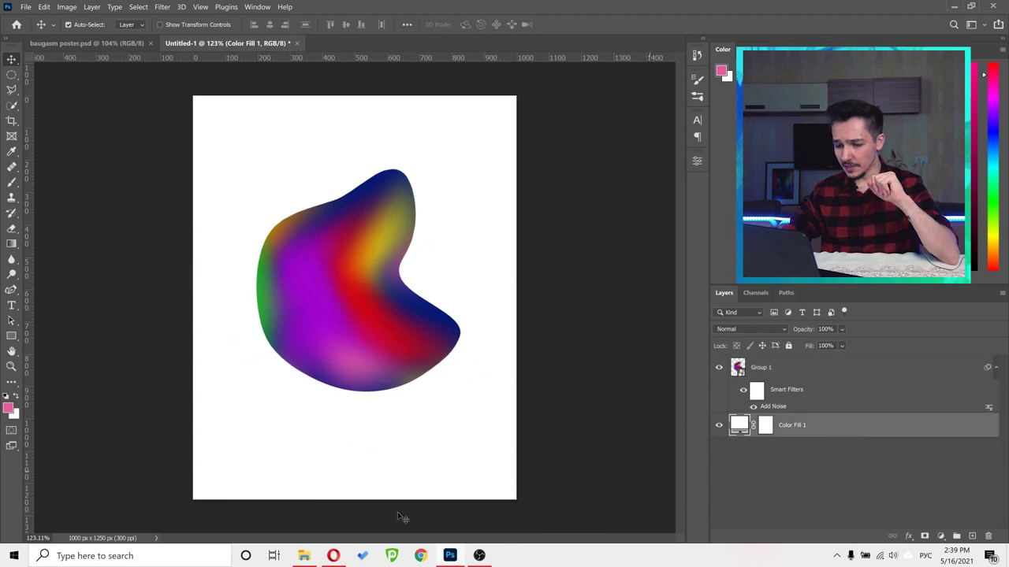
key(alt+Tab)
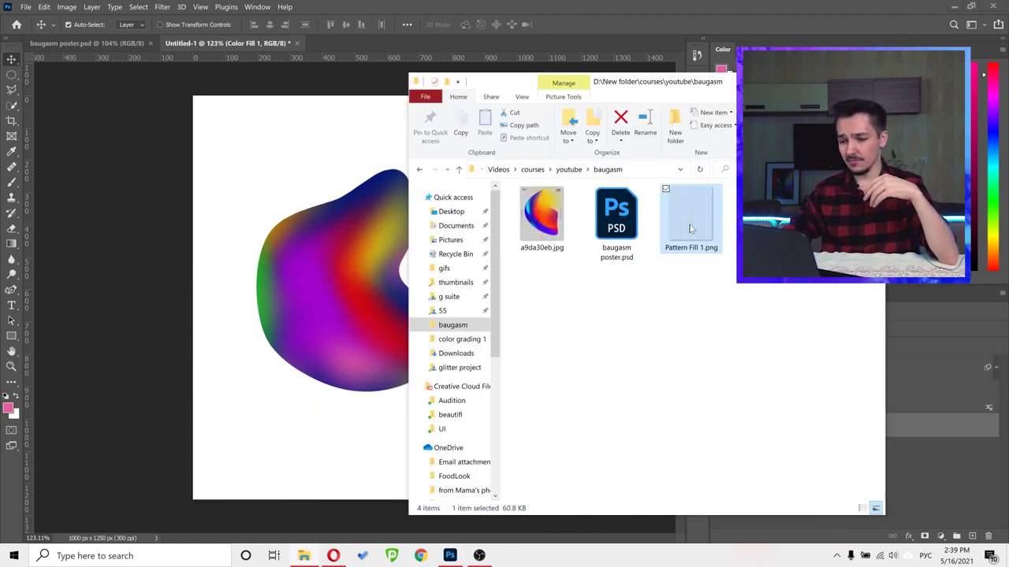
double_click(690, 229)
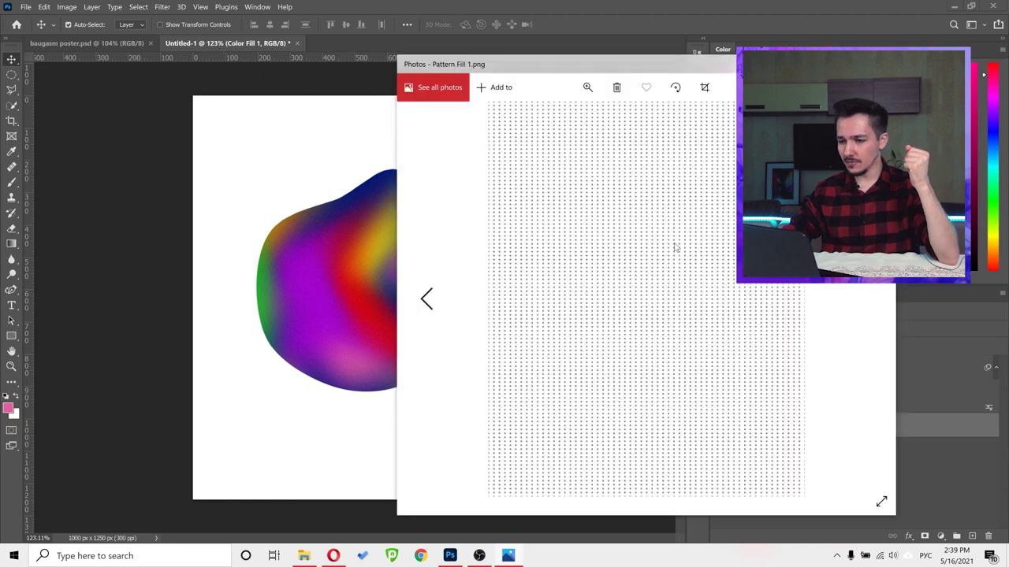
click(880, 63)
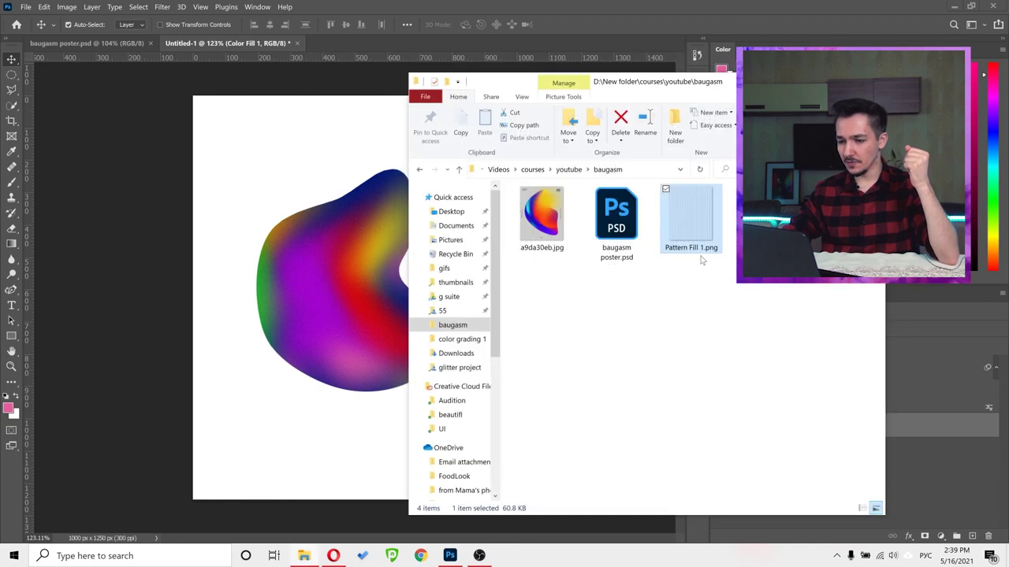
drag(303, 425, 292, 428)
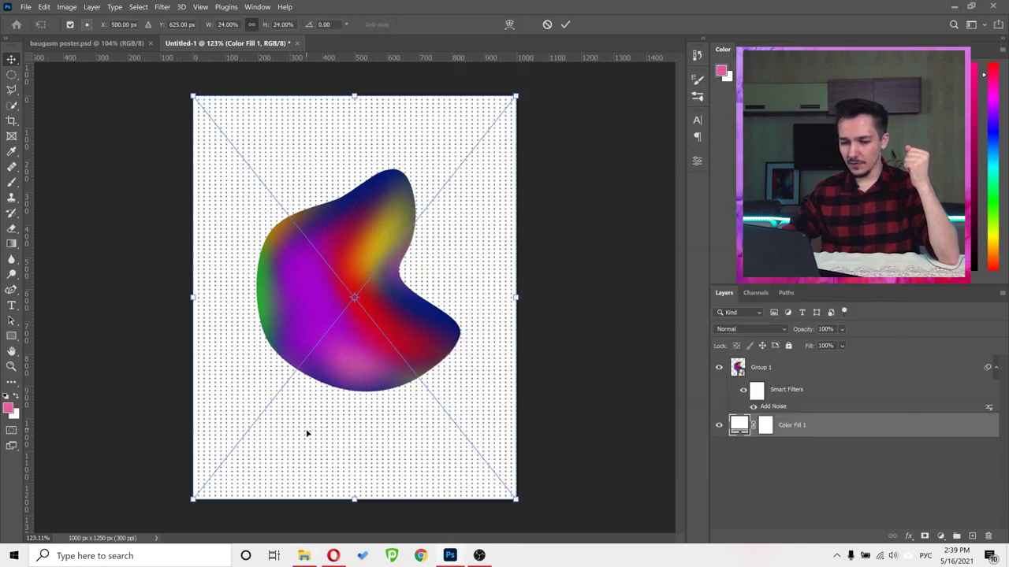
click(565, 25)
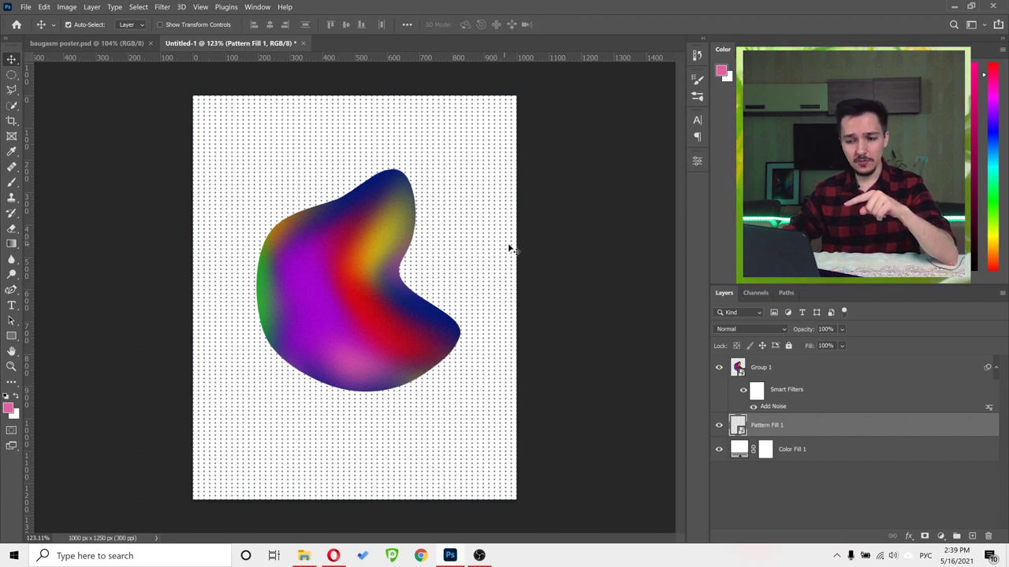
- Try a new pattern fill layer with the black-dot pattern at 20% scale while the Pattern Fill 1 layer is hidden
click(719, 425)
click(940, 536)
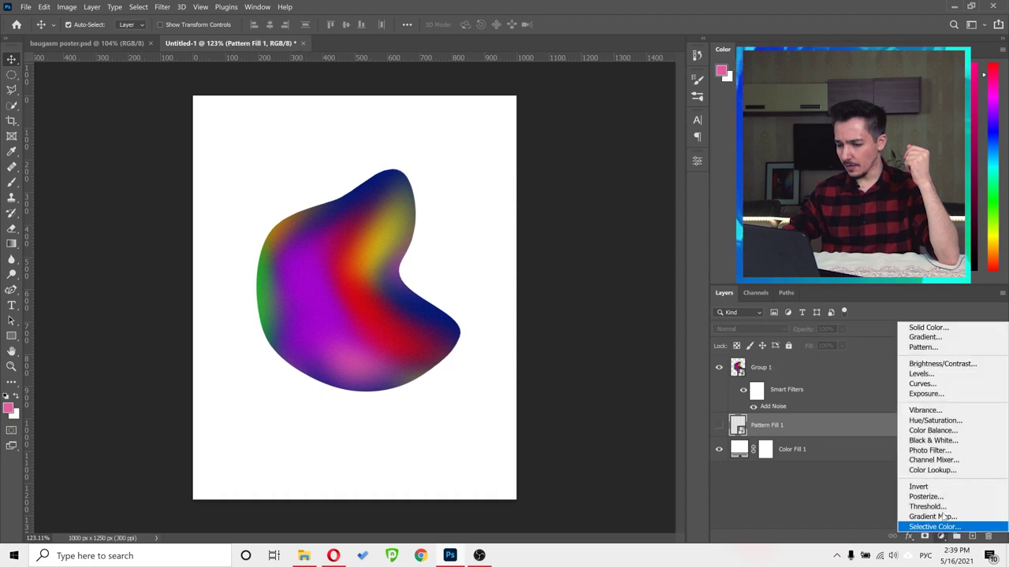
click(922, 347)
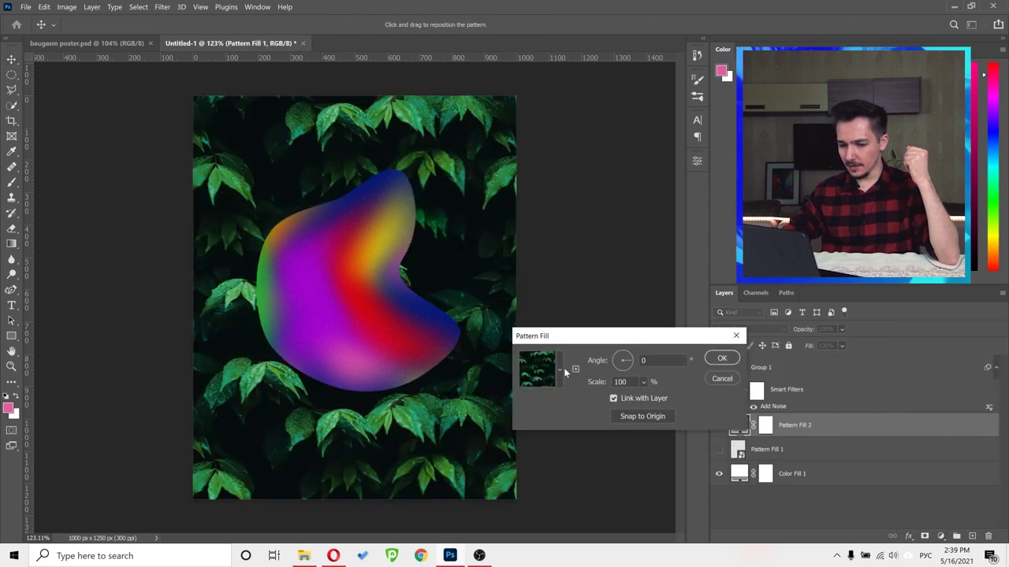
click(559, 368)
scroll(512, 442, down, 2)
click(478, 462)
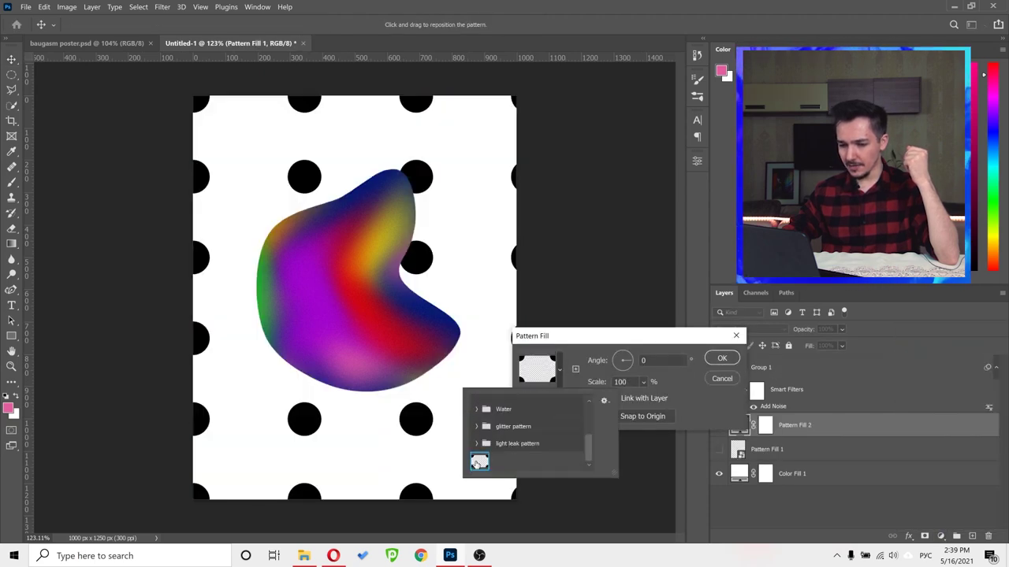
click(691, 377)
click(643, 382)
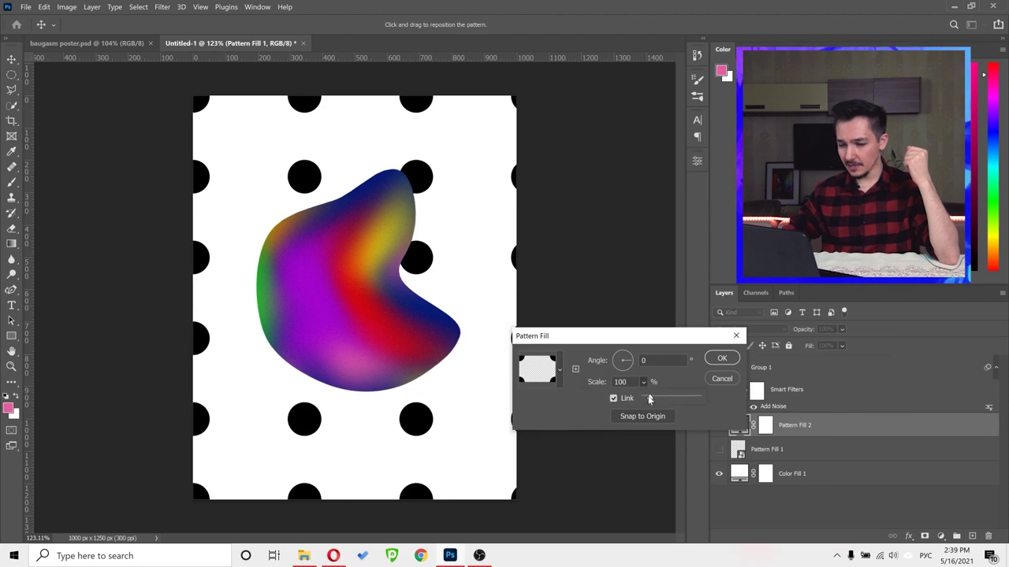
drag(651, 400, 643, 394)
text(20)
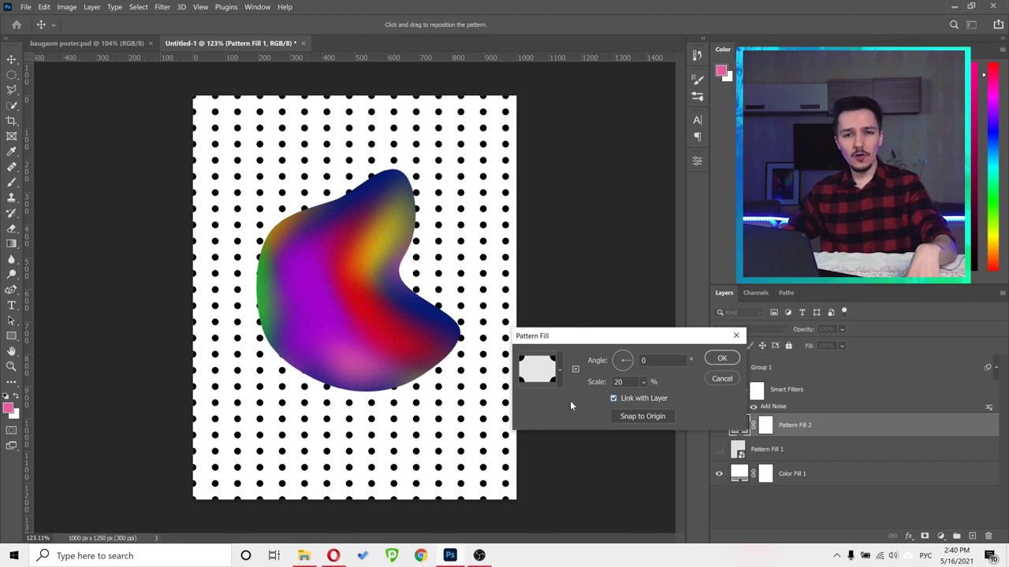
click(730, 382)
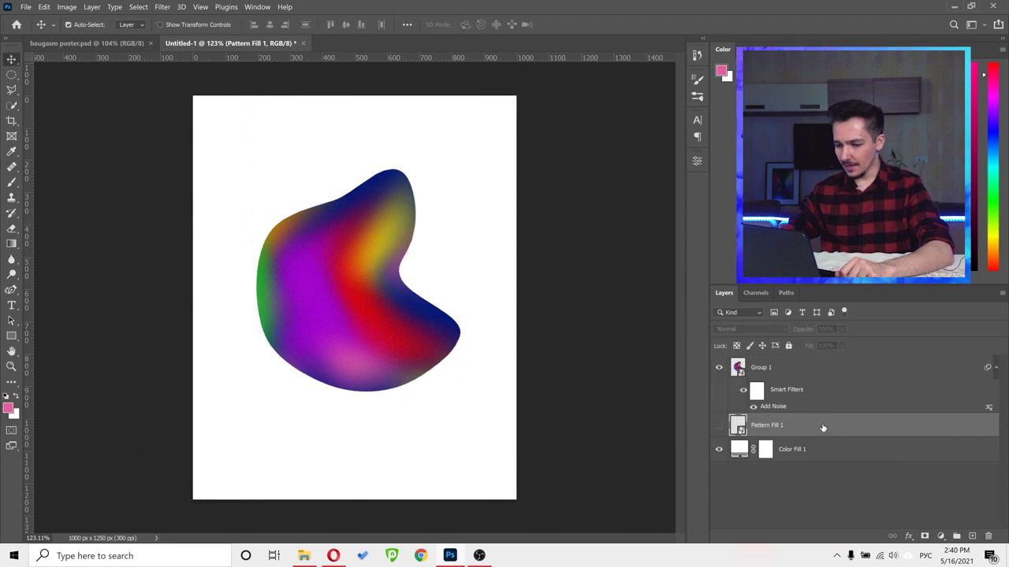
click(716, 430)
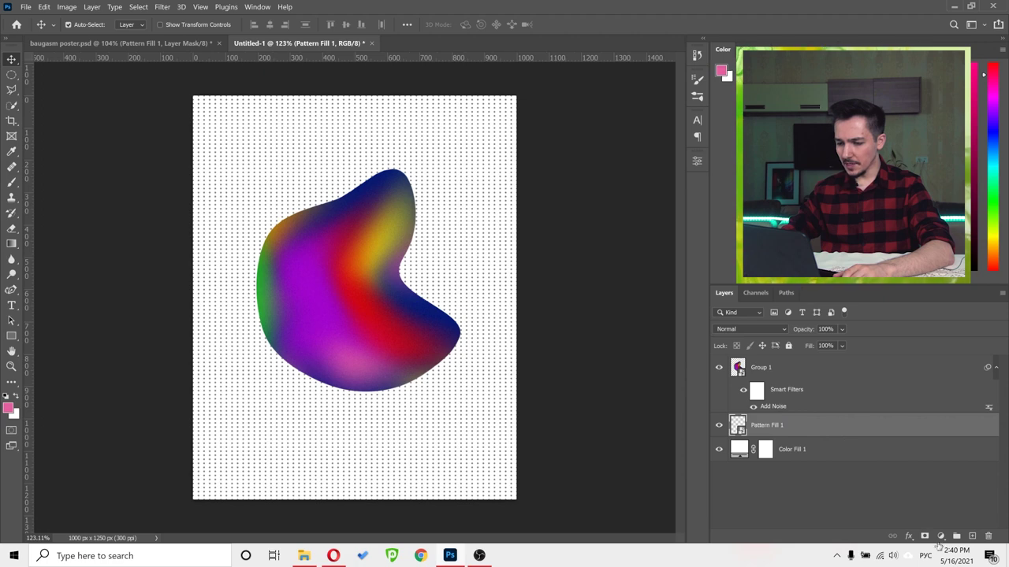
- Add a layer mask to the Pattern Fill 1 layer and set the Gradient tool to the black-to-white Basics preset
click(924, 537)
click(11, 245)
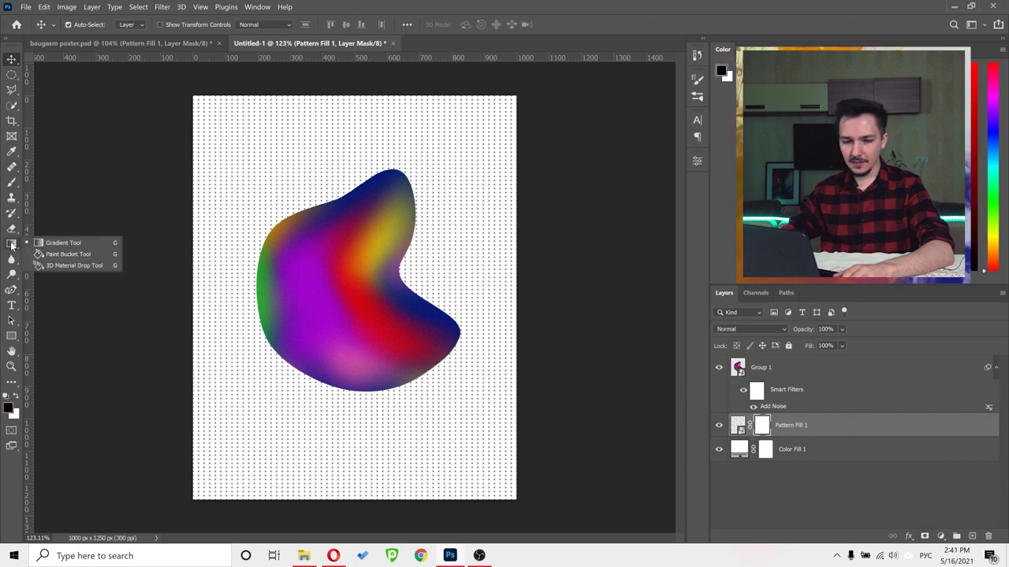
click(63, 244)
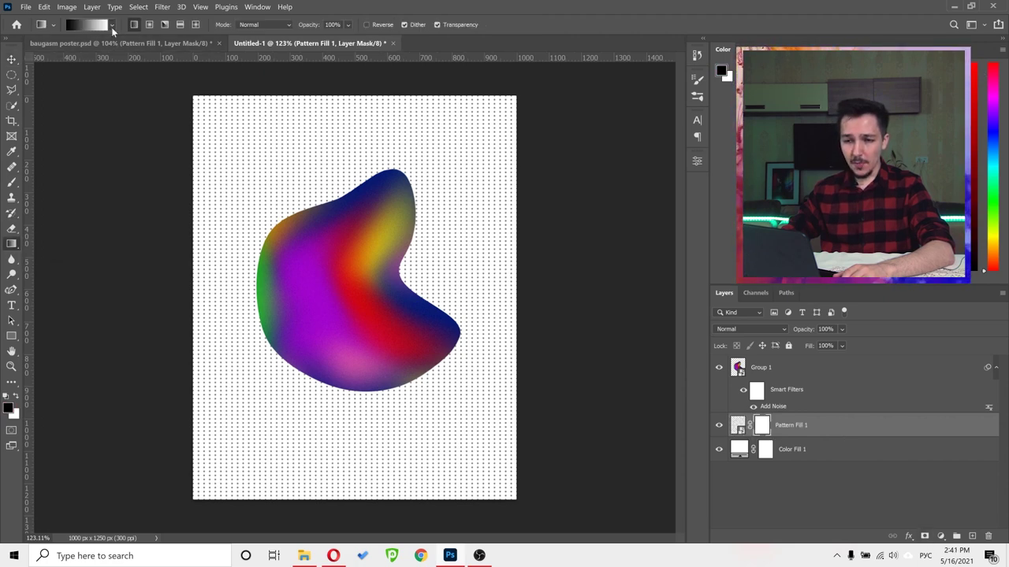
click(113, 25)
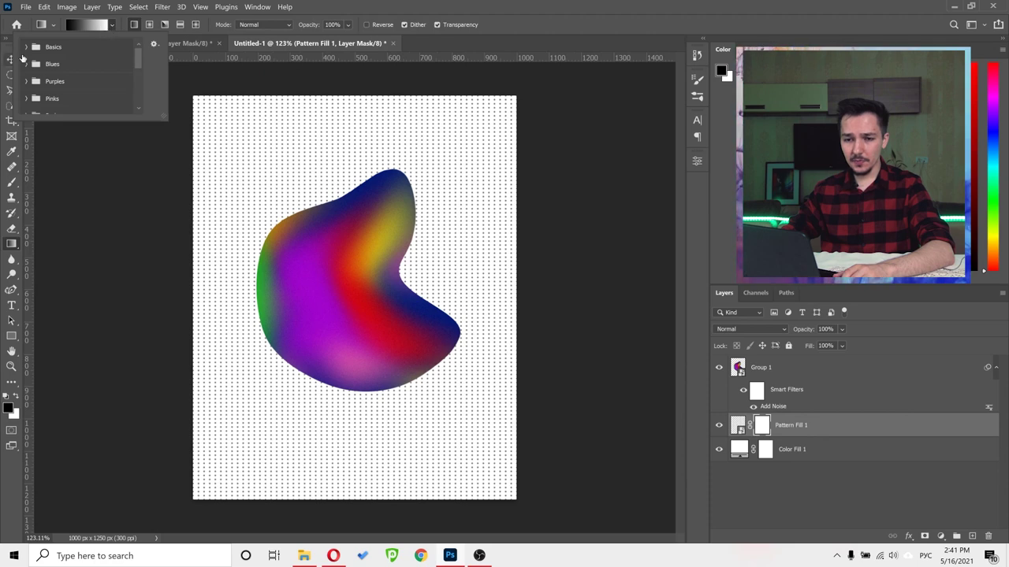
click(26, 47)
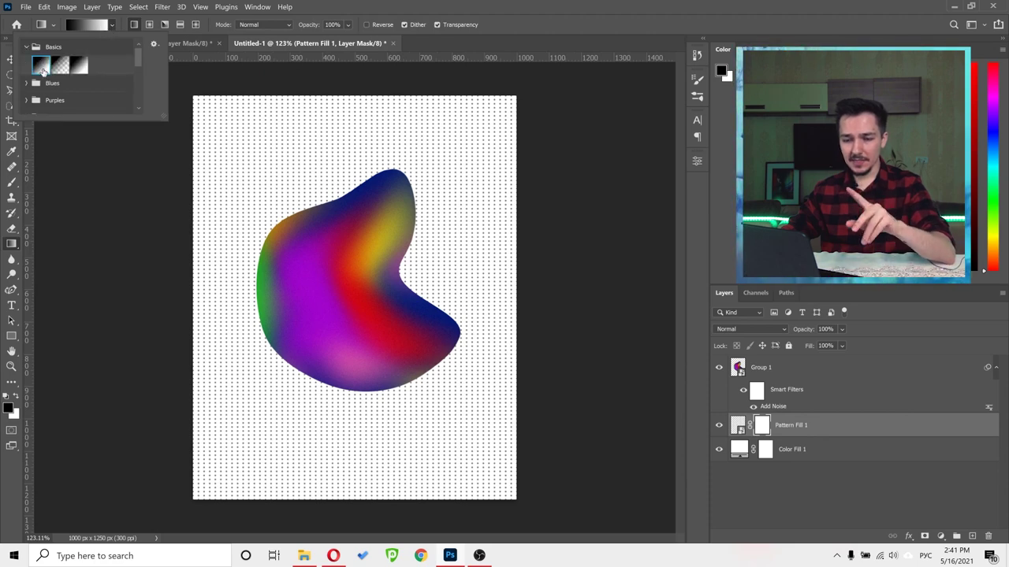
double_click(44, 69)
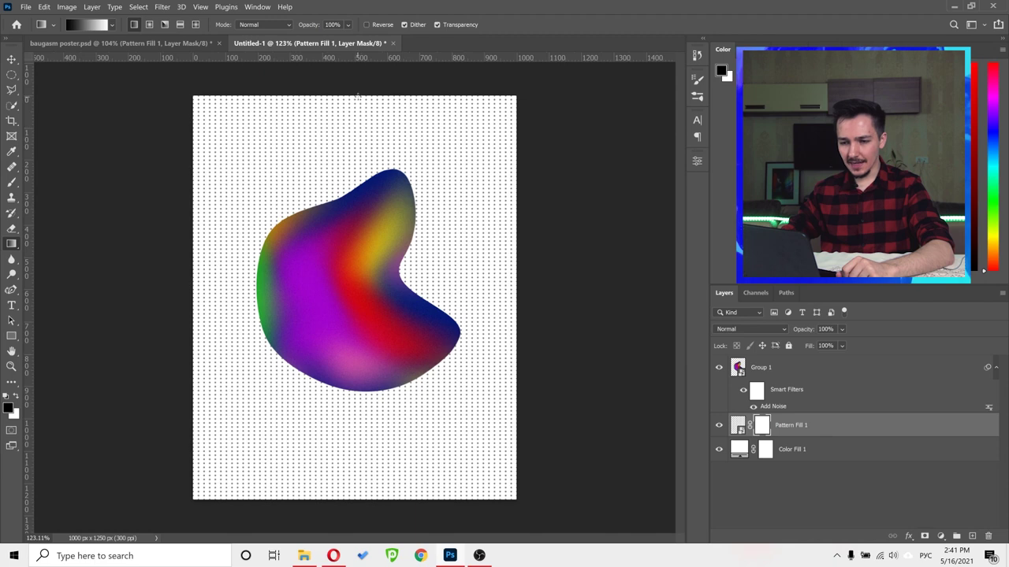
- Try full-height mask gradients in both directions, and settle on one fading the dots out from the poster's upper edge towards its lower part
drag(357, 96, 361, 493)
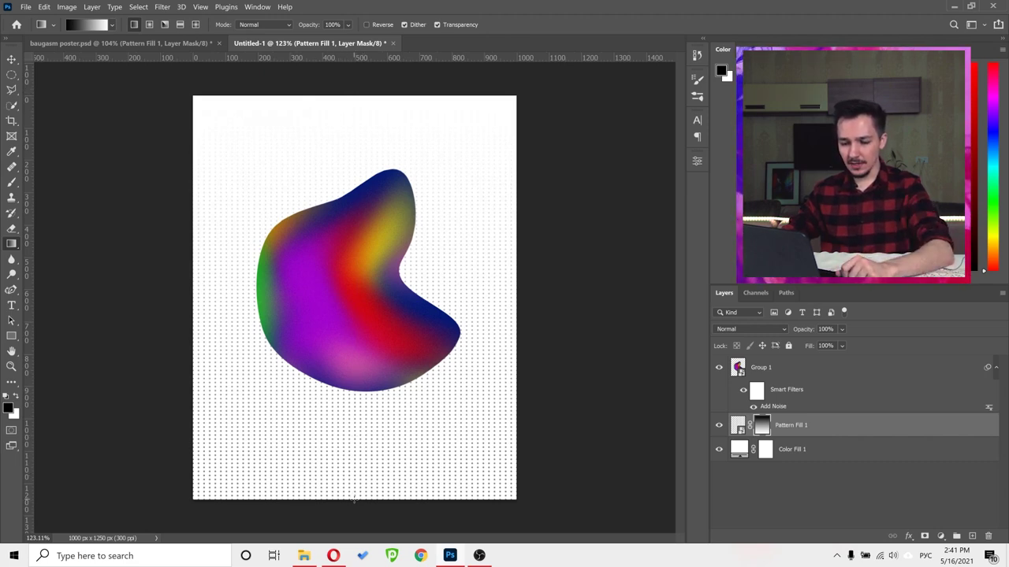
drag(354, 498, 359, 98)
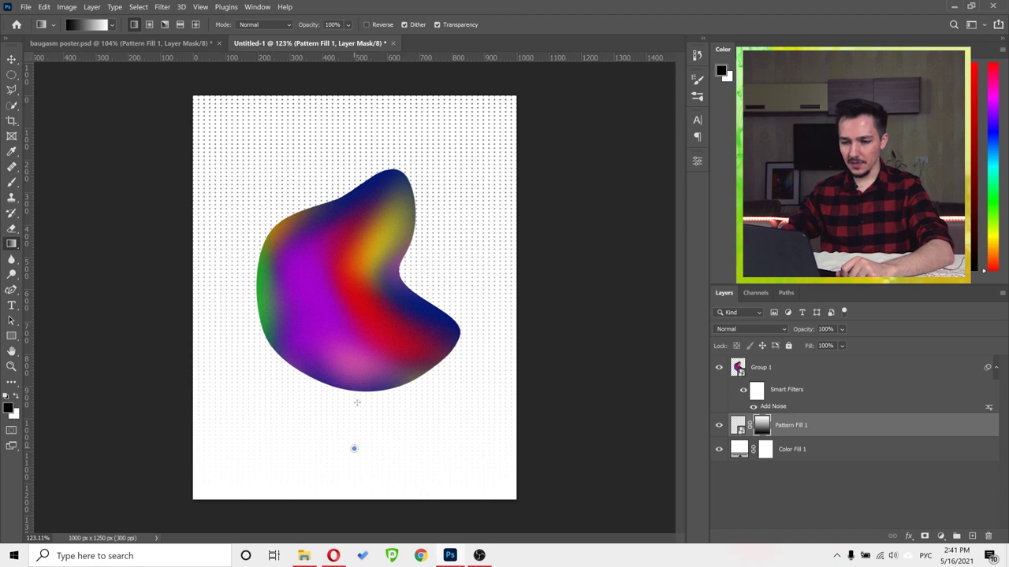
drag(357, 402, 360, 88)
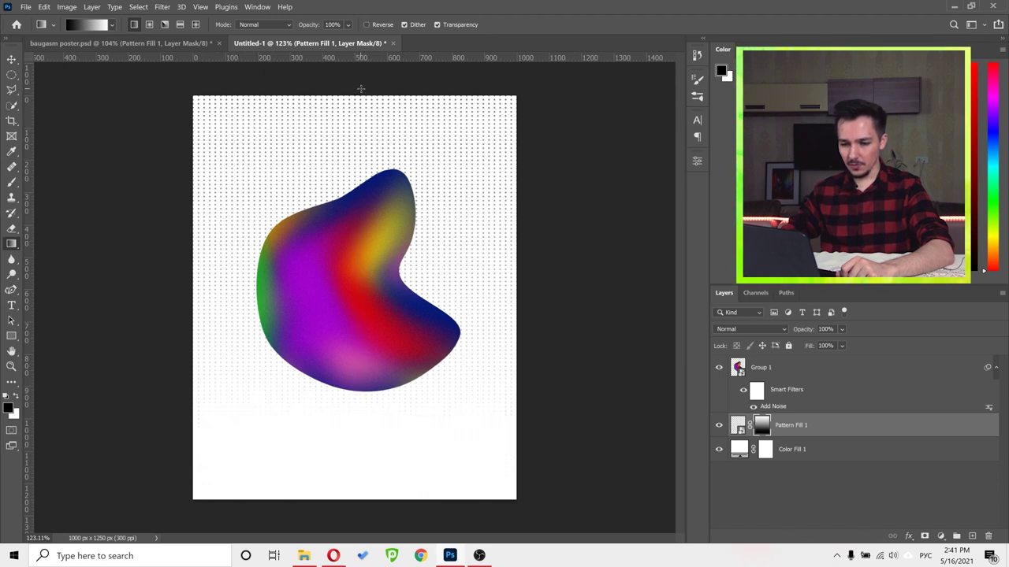
key(v)
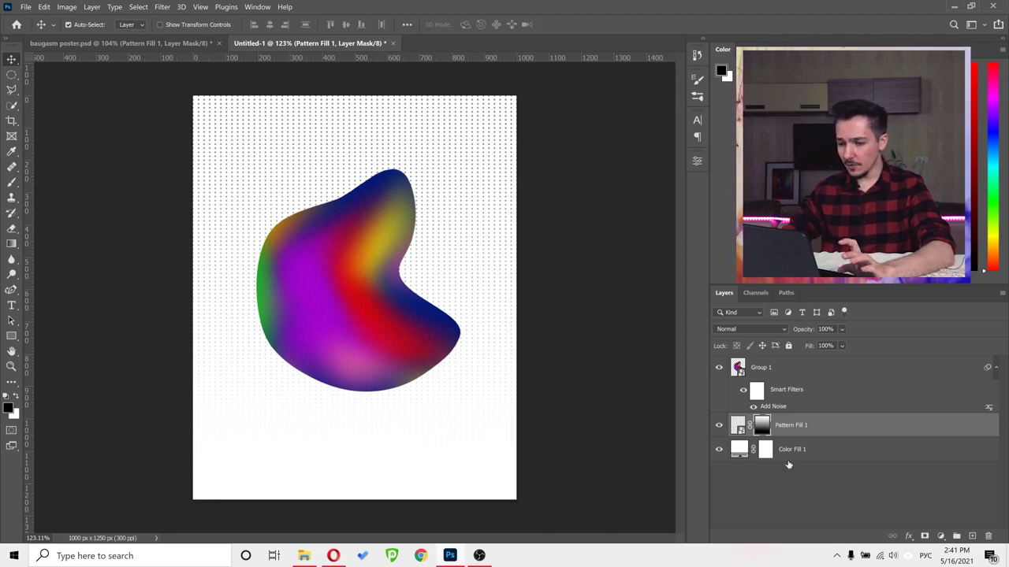
- Select the Group 1 layer and set the Type tool's font to Felix Regular
key(alt+bracketright)
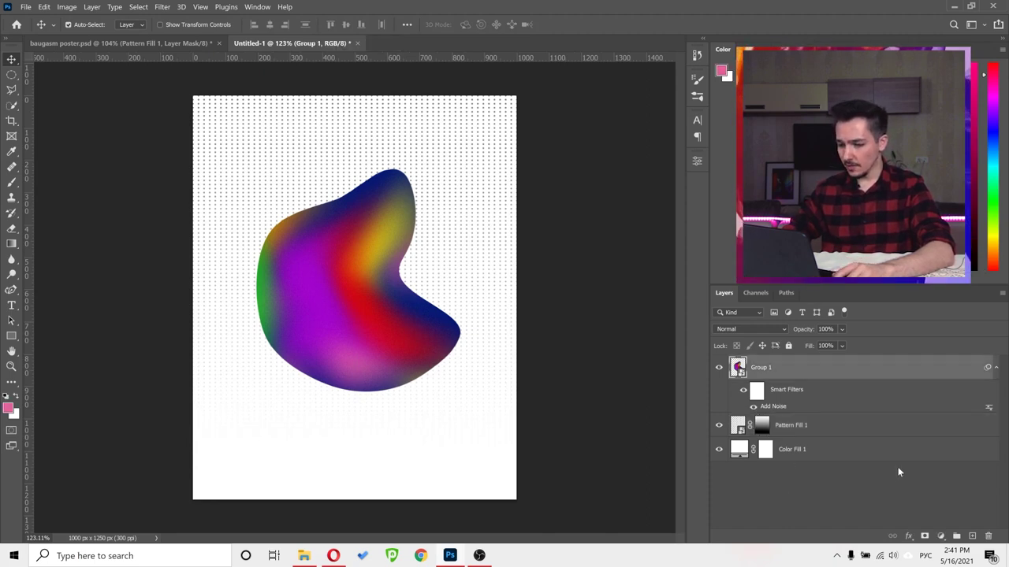
drag(11, 306, 47, 311)
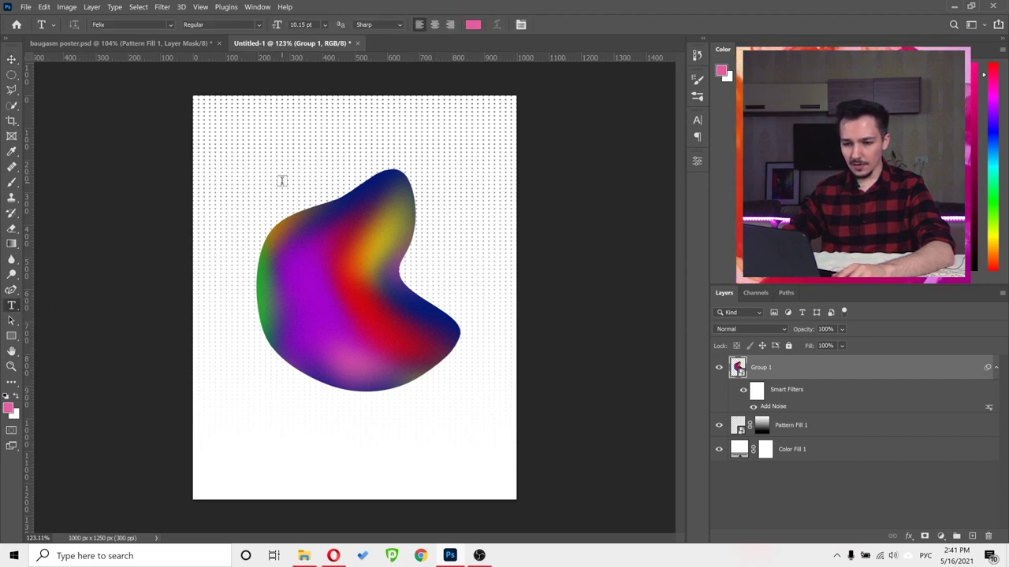
click(171, 25)
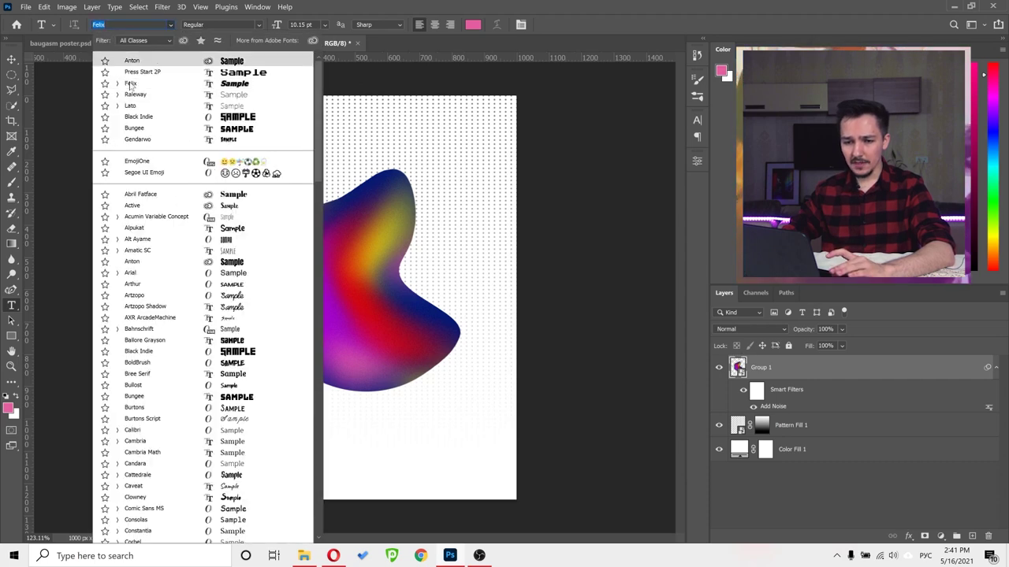
click(117, 84)
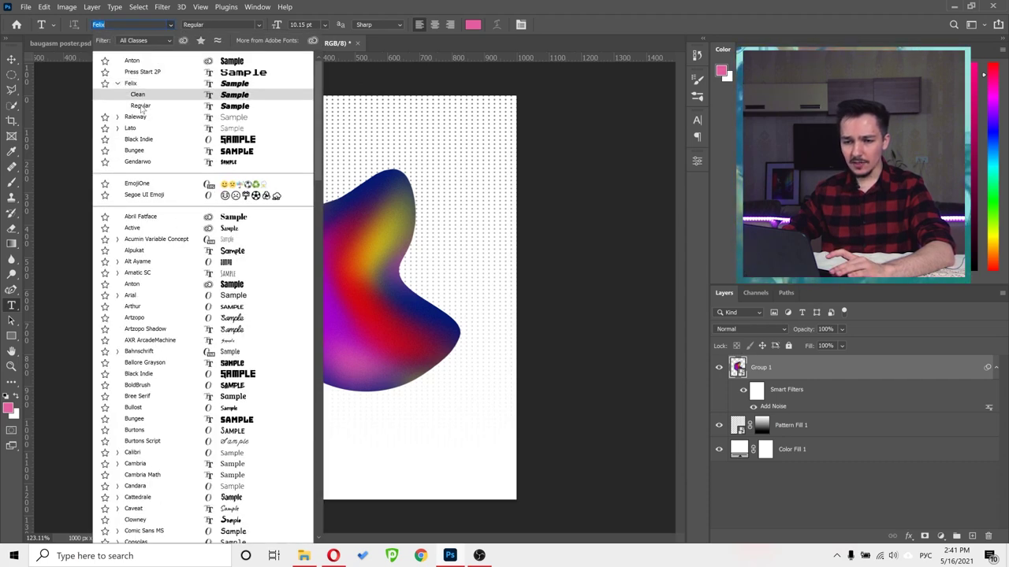
click(140, 106)
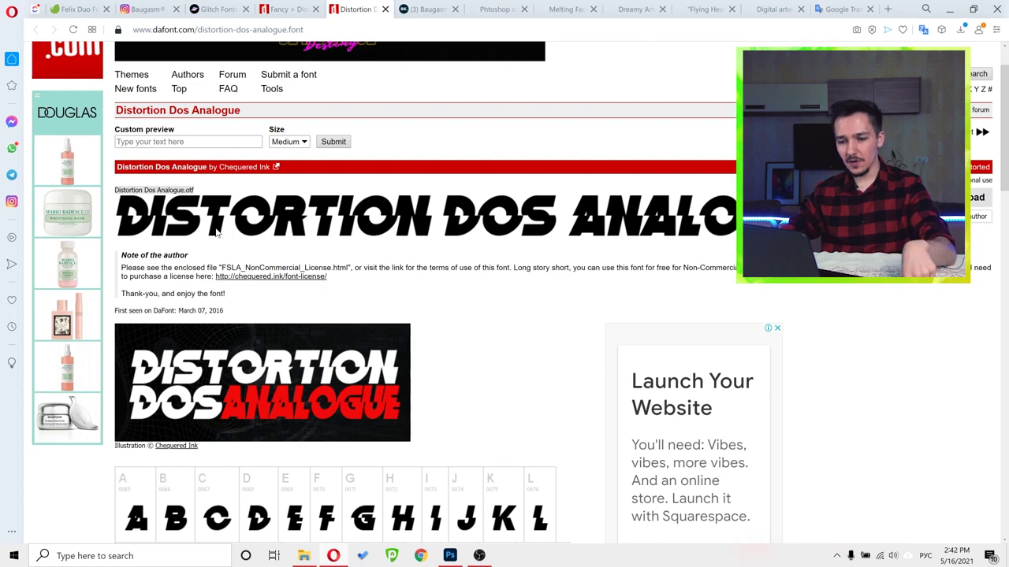
- Switch back to Photoshop and add the letter F in the Felix font just above the gradient shape's upper-left edge
key(alt+Tab)
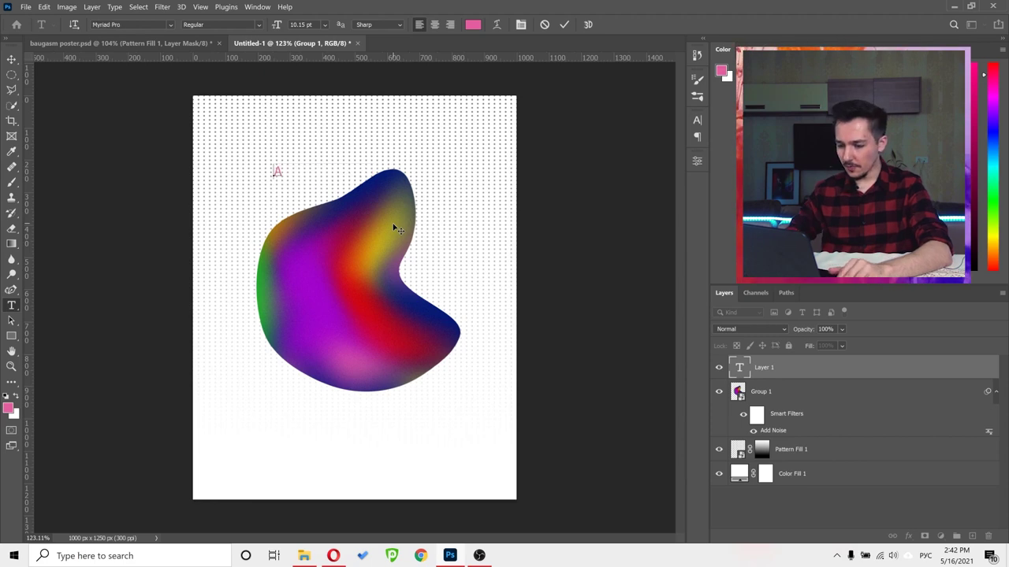
key(Return)
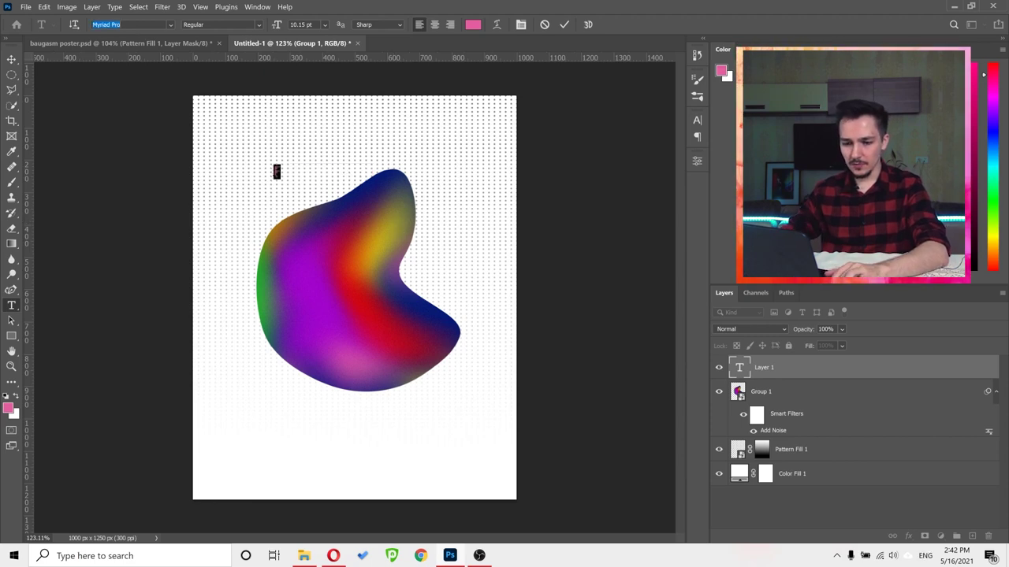
text(Felix)
click(132, 74)
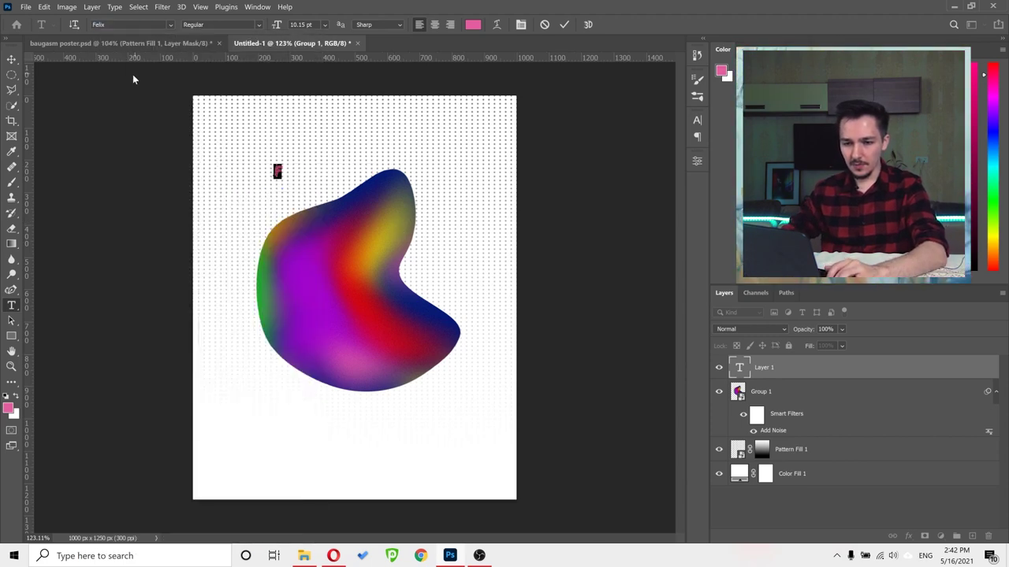
click(564, 25)
- Enlarge the letter F with Free Transform to about 35.8 pt
key(v)
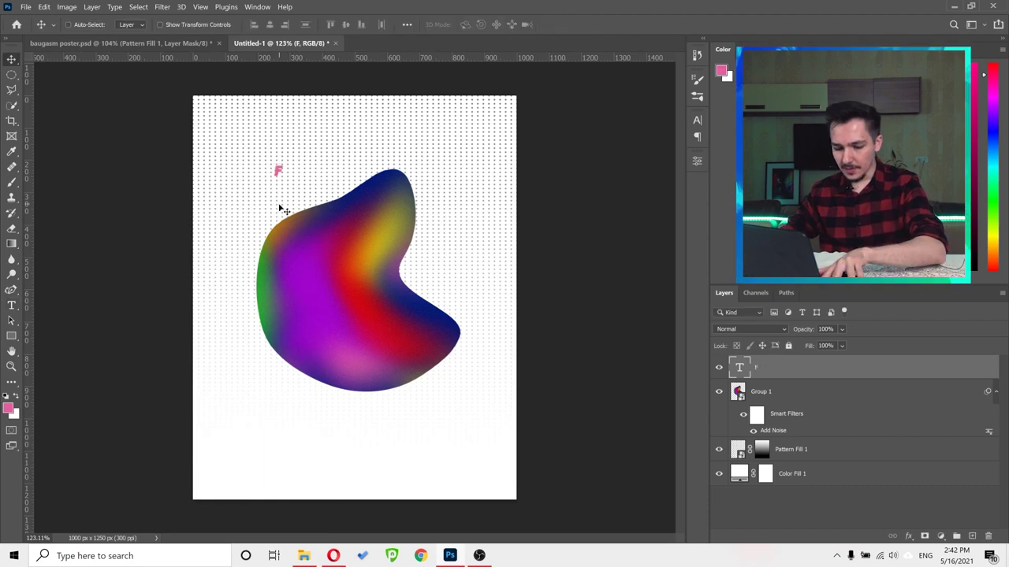
key(ctrl+t)
drag(283, 178, 304, 219)
click(585, 24)
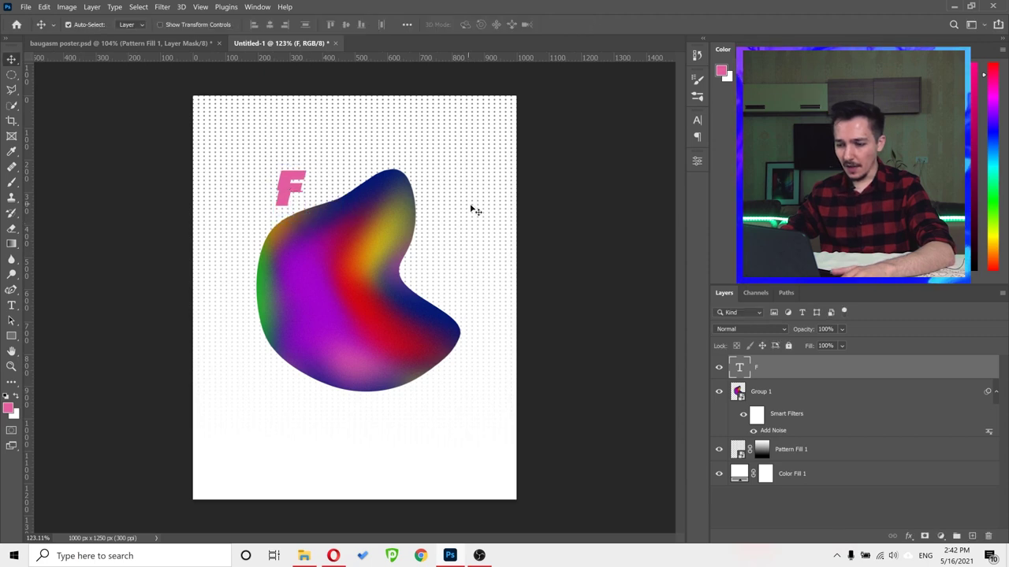
- Check the letter F's text color and keep the pink e35d9f
click(697, 119)
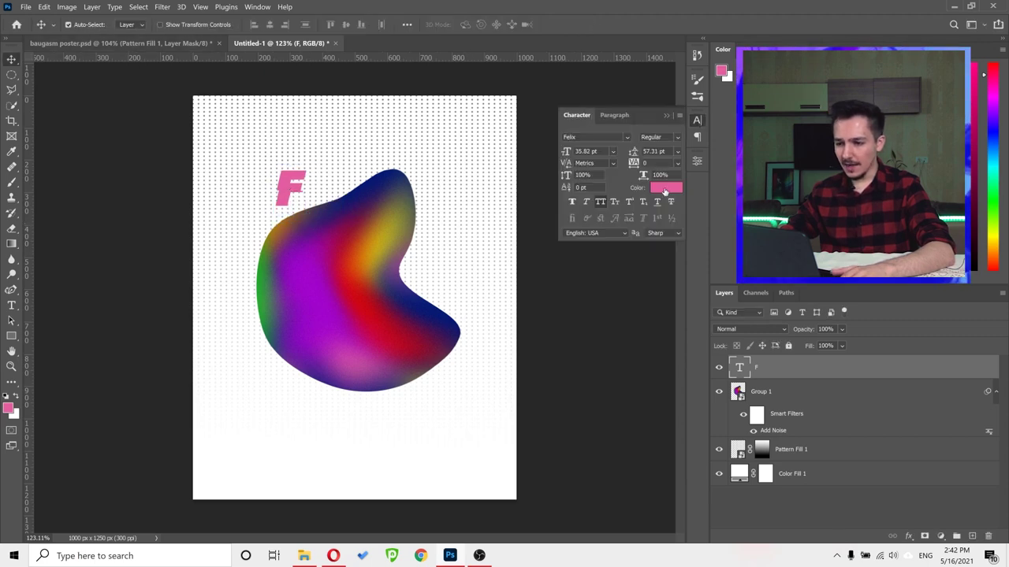
click(666, 189)
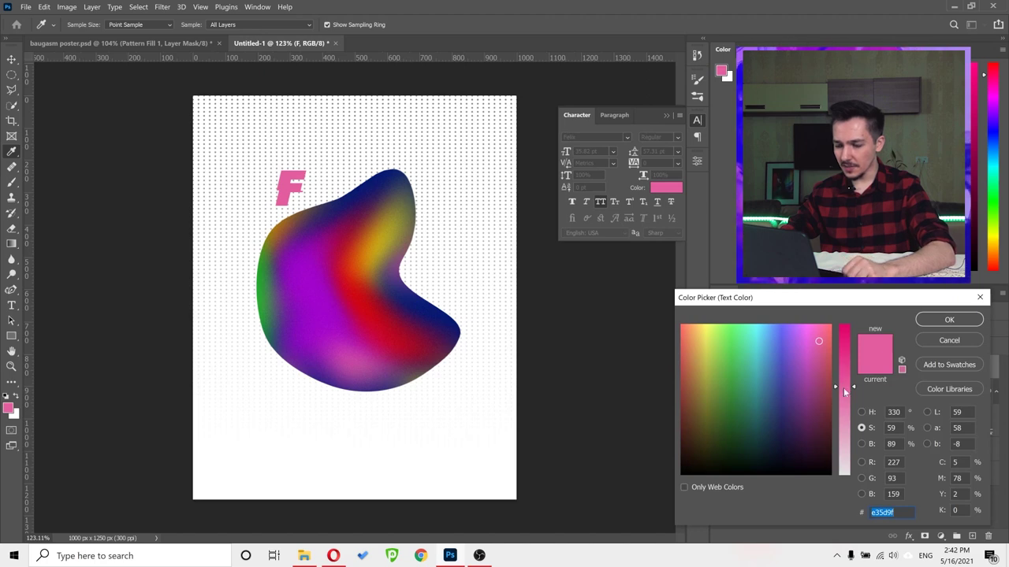
click(948, 319)
click(176, 256)
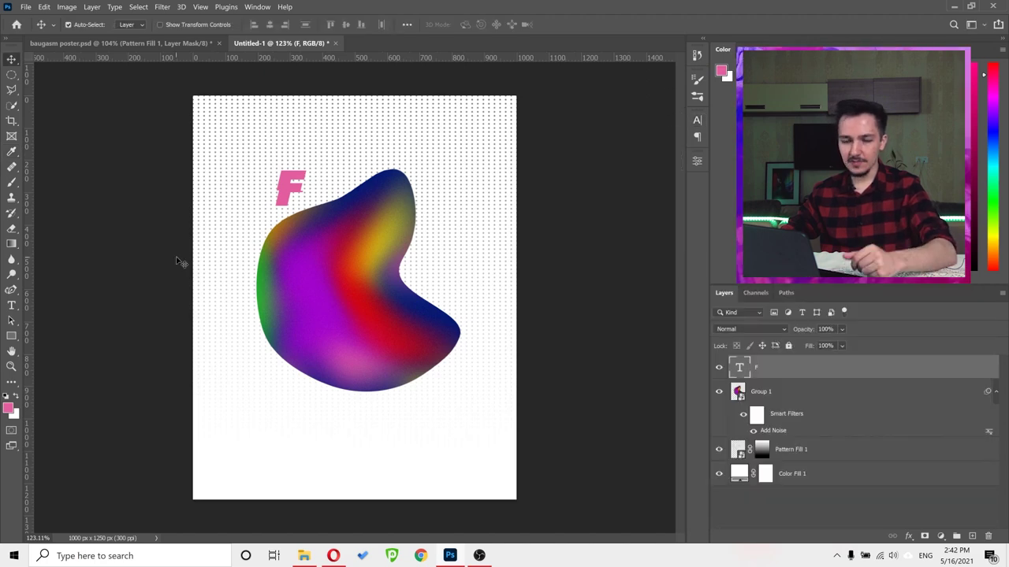
- Move the letter F down onto the gradient shape's upper-left edge and place its layer below Group 1
drag(291, 192, 298, 207)
key(ctrl+bracketleft)
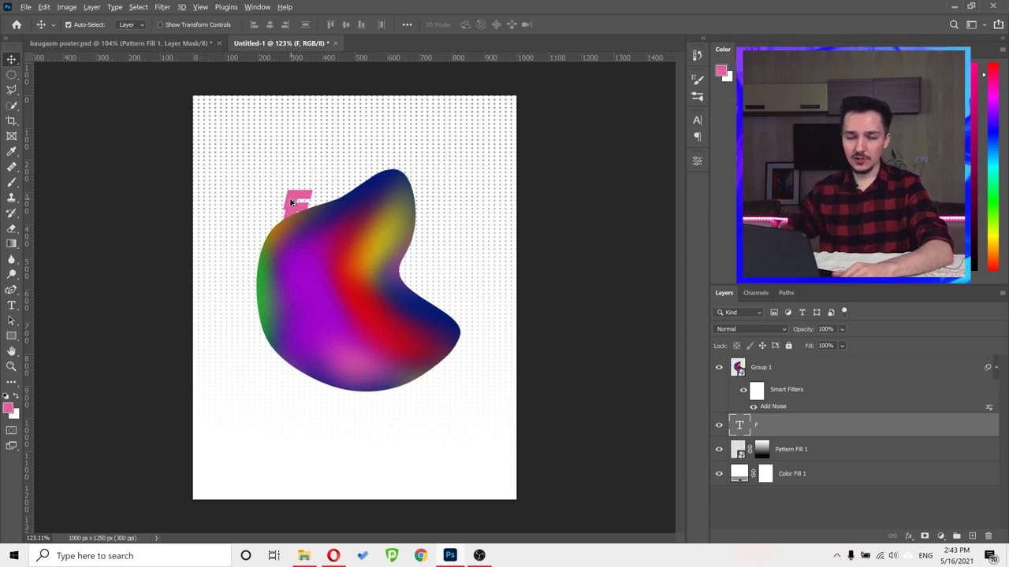
- Duplicate the letter F to the right of the gradient shape's upper part and change the copy's text to r
drag(291, 202, 433, 185)
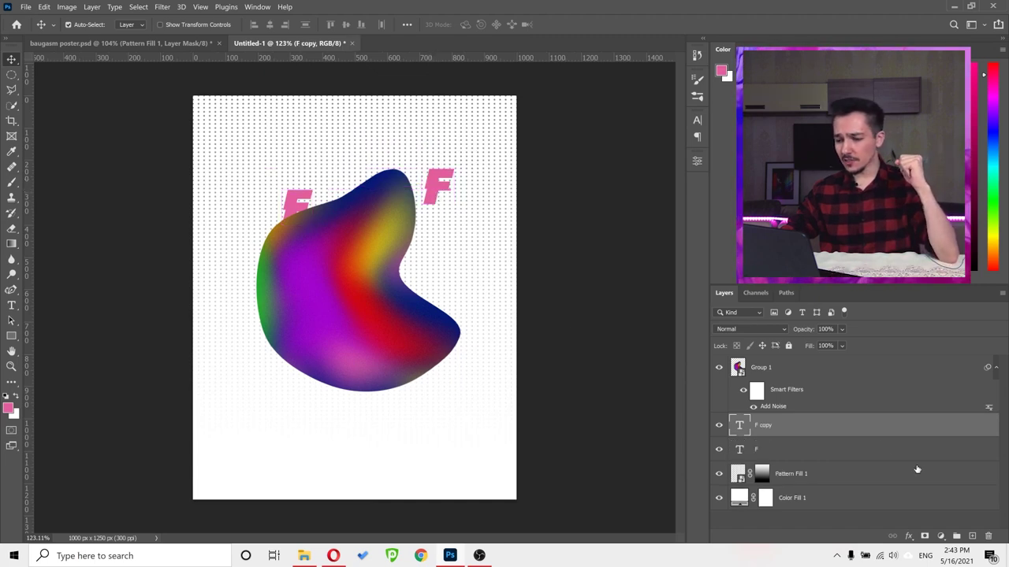
right_click(805, 430)
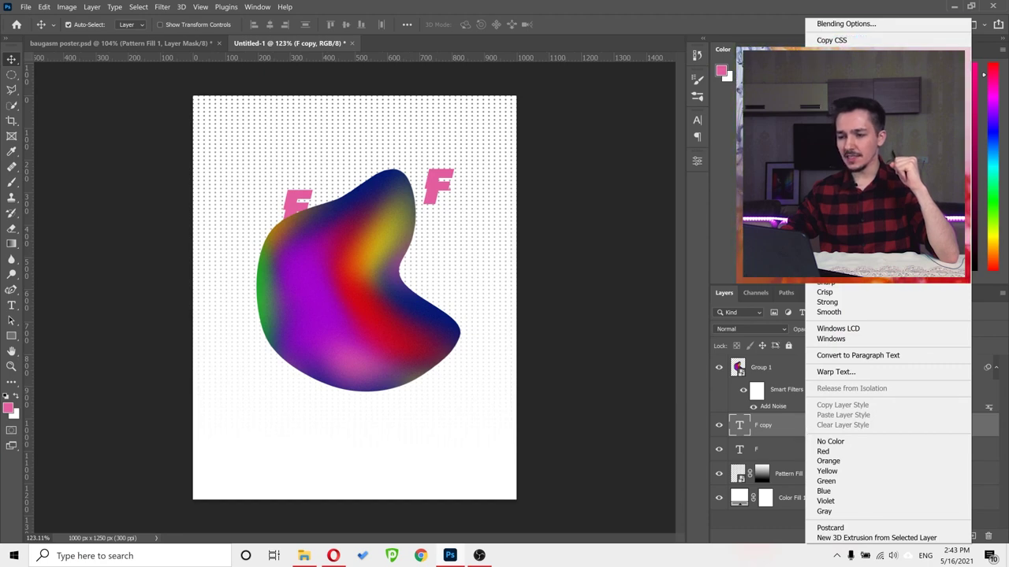
click(774, 438)
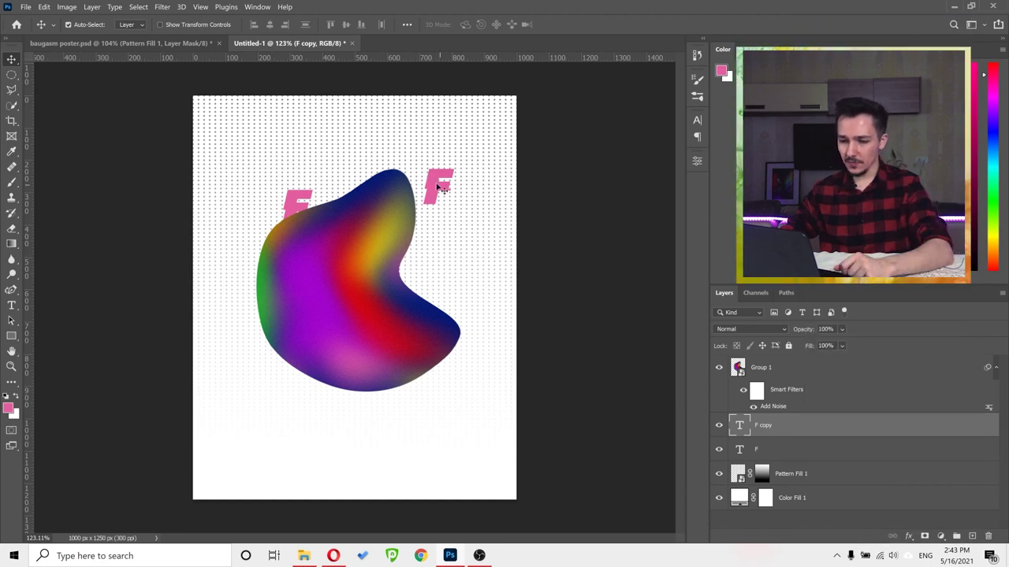
drag(443, 195, 454, 209)
double_click(454, 209)
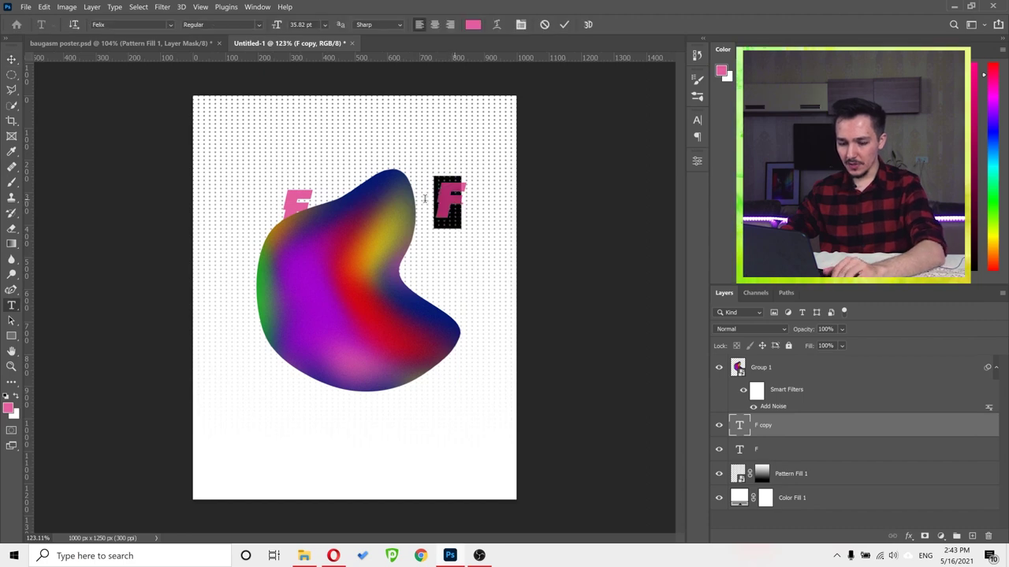
text(r)
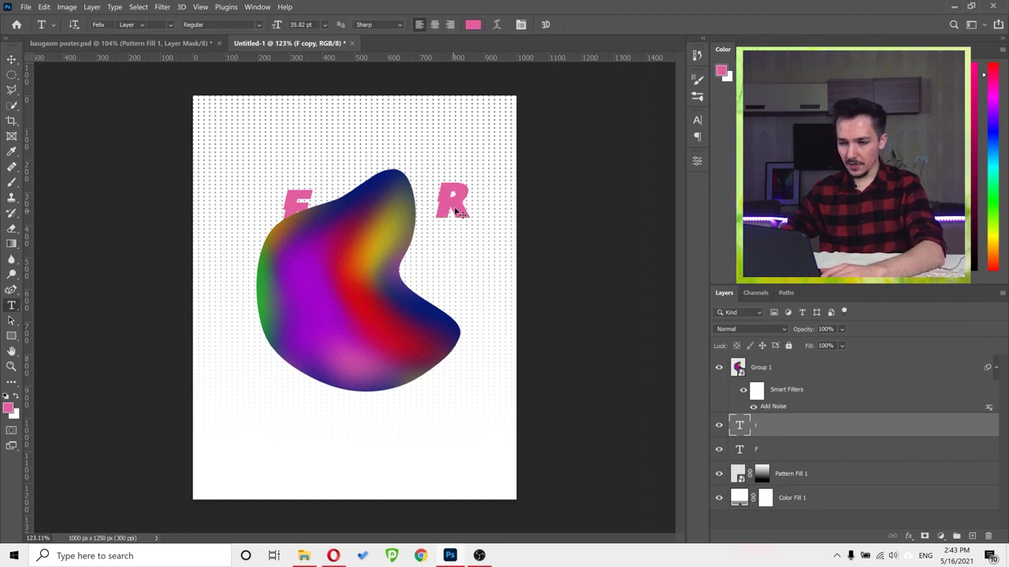
key(ctrl+Return)
- Move the letter R to the notch on the gradient shape's right side and place its layer above Group 1
key(v)
drag(451, 204, 409, 263)
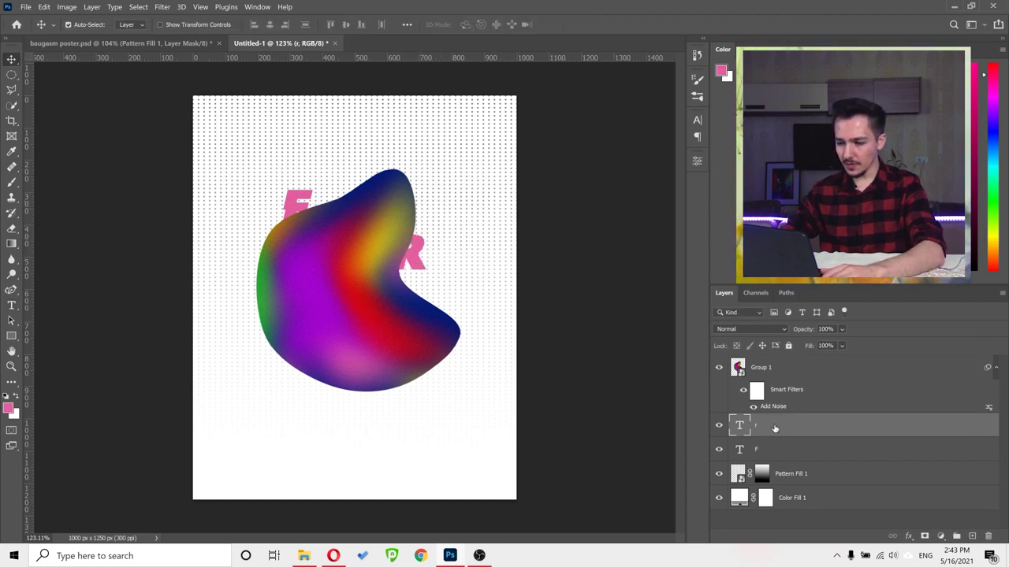
drag(776, 428, 776, 362)
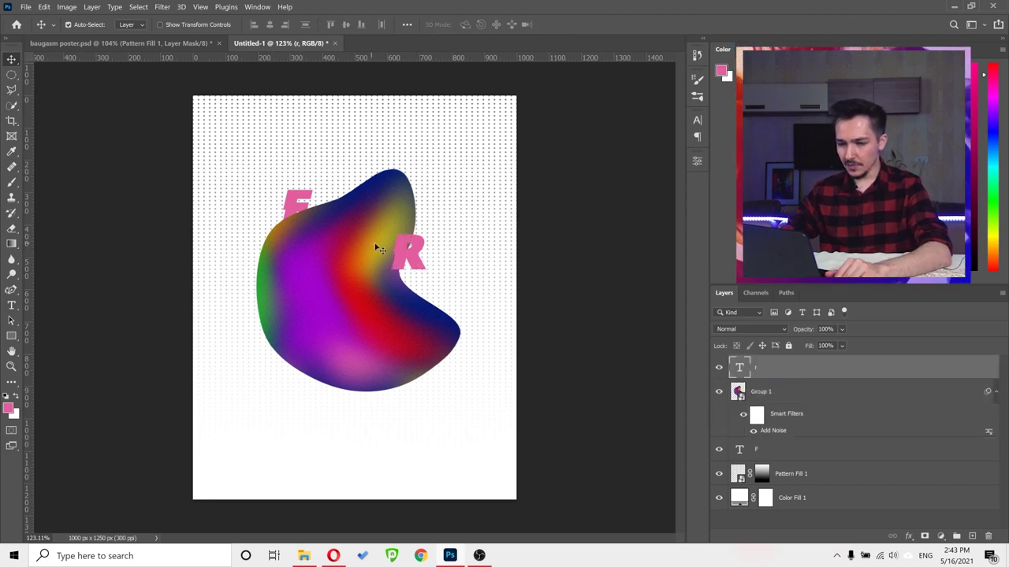
- Add a letter e on the gradient shape's lower-left edge from a copy of the R, with its layer below Group 1
drag(415, 264, 297, 384)
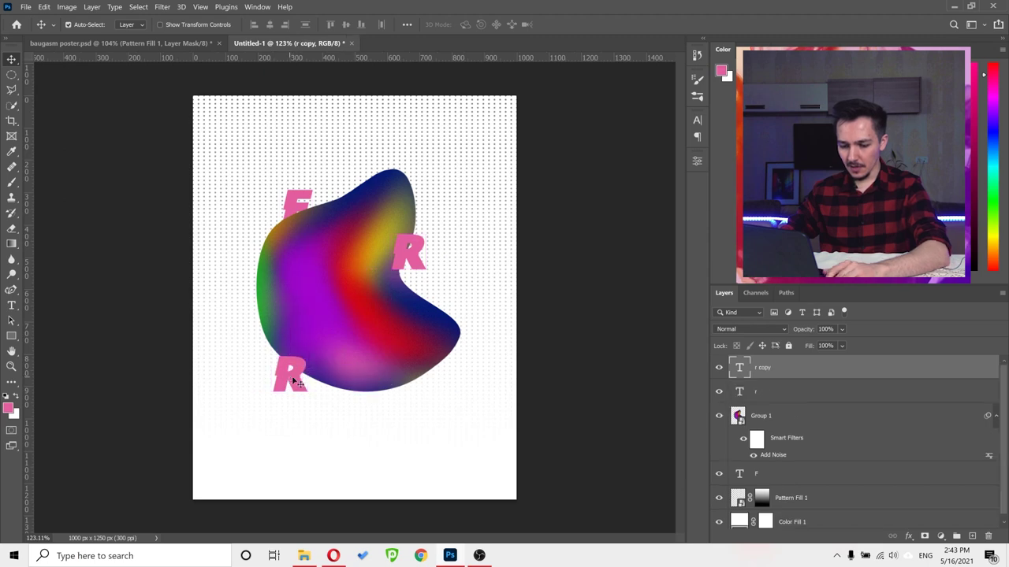
key(t)
double_click(299, 377)
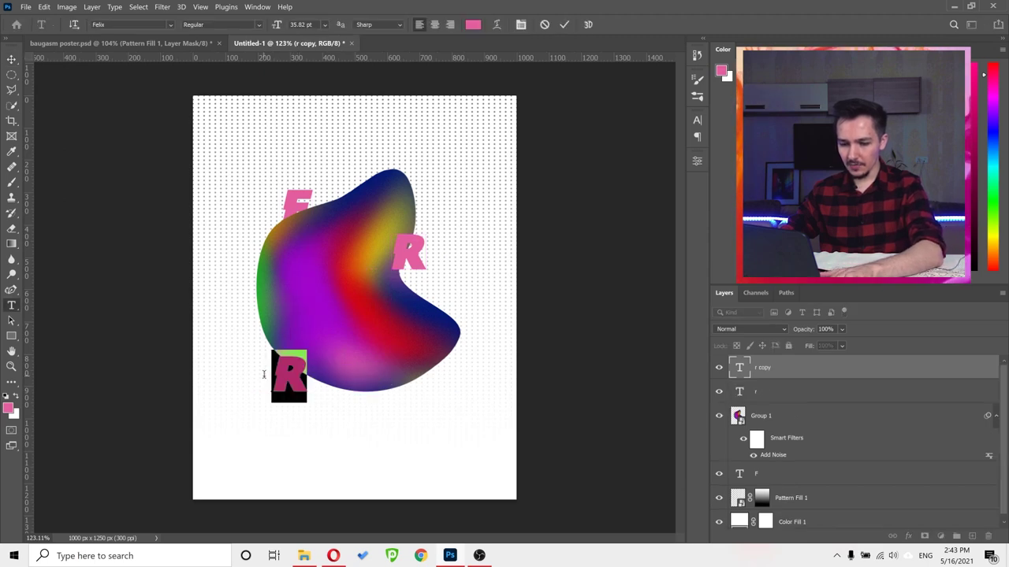
text(e)
key(ctrl+Return)
key(v)
drag(788, 367, 793, 451)
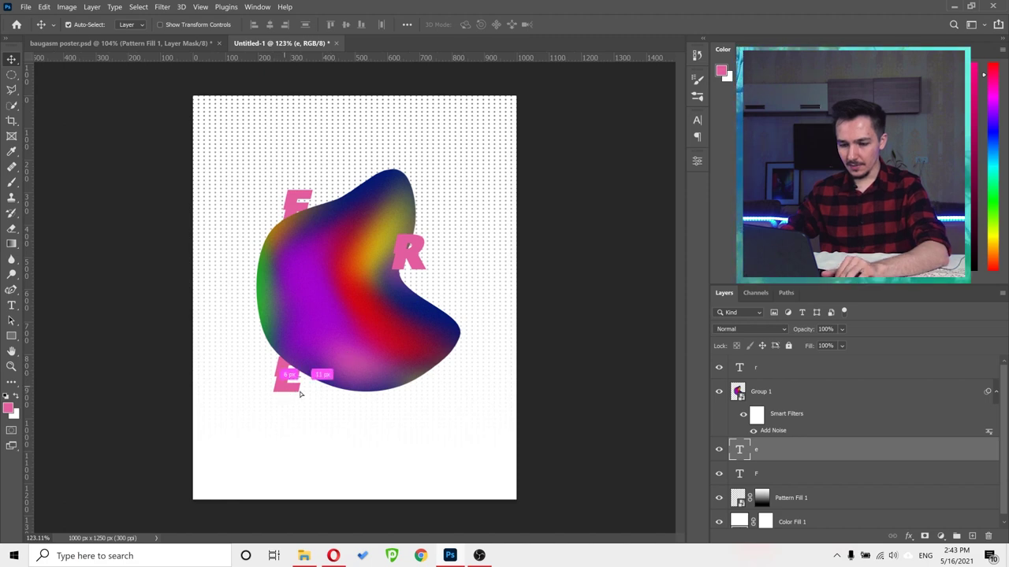
- Duplicate the letter E to below the gradient shape's lower-right edge and change the copy's text to d
drag(288, 387, 412, 417)
double_click(417, 406)
text(d)
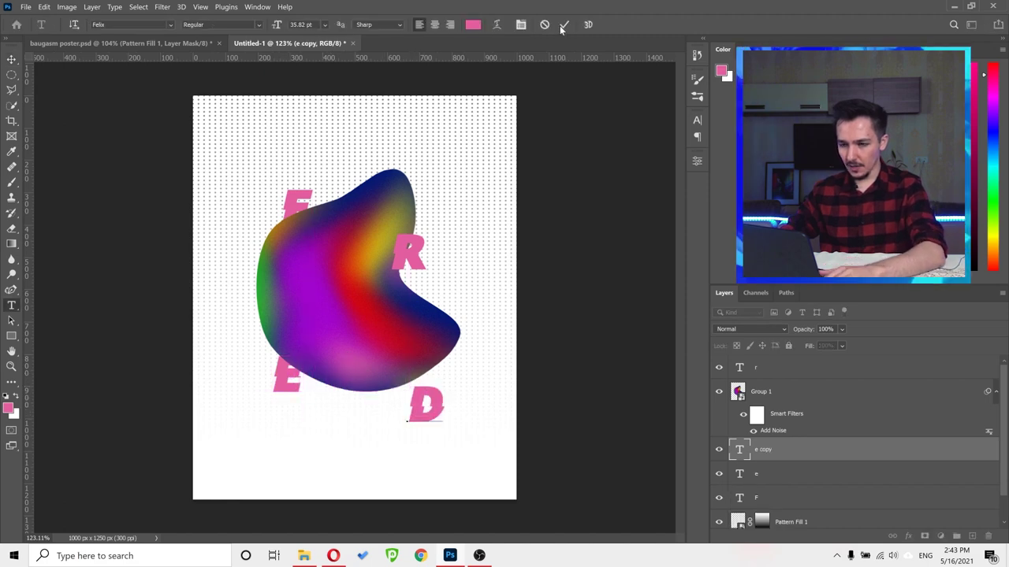
key(ctrl+Return)
key(v)
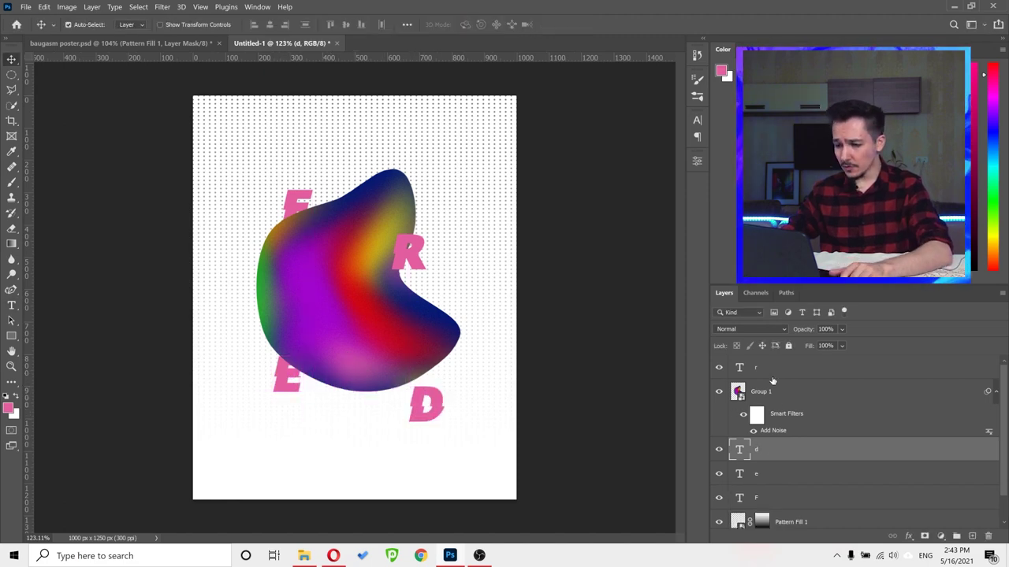
- Select the gradient shape together with all four letters and move them slightly up on the poster
click(773, 370)
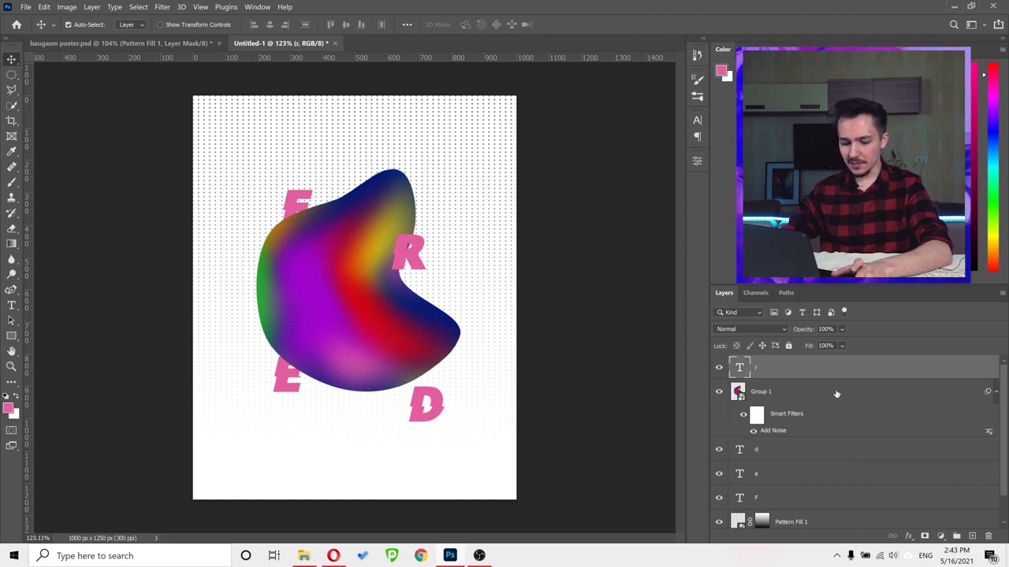
shift+click(775, 502)
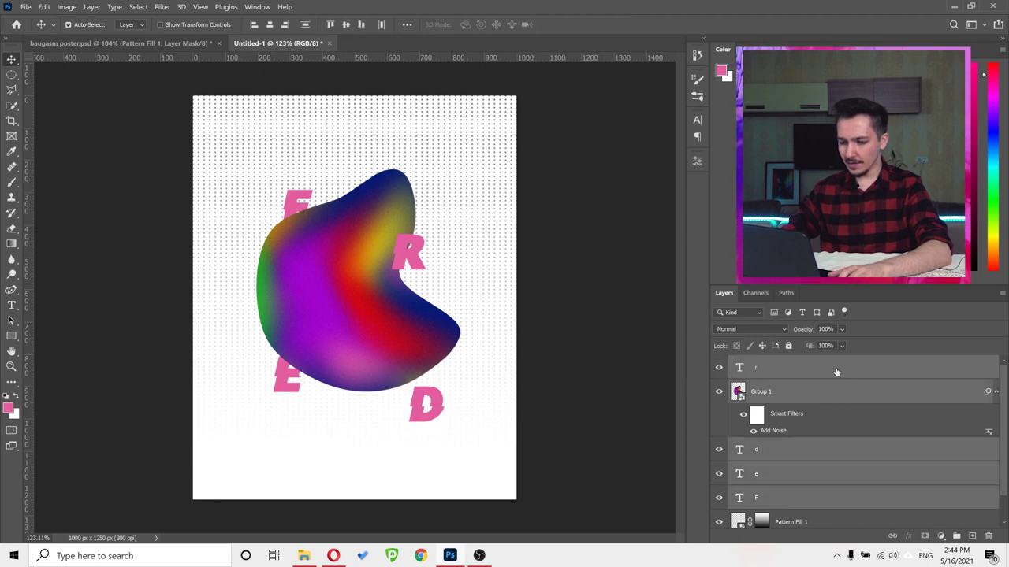
drag(331, 336, 331, 304)
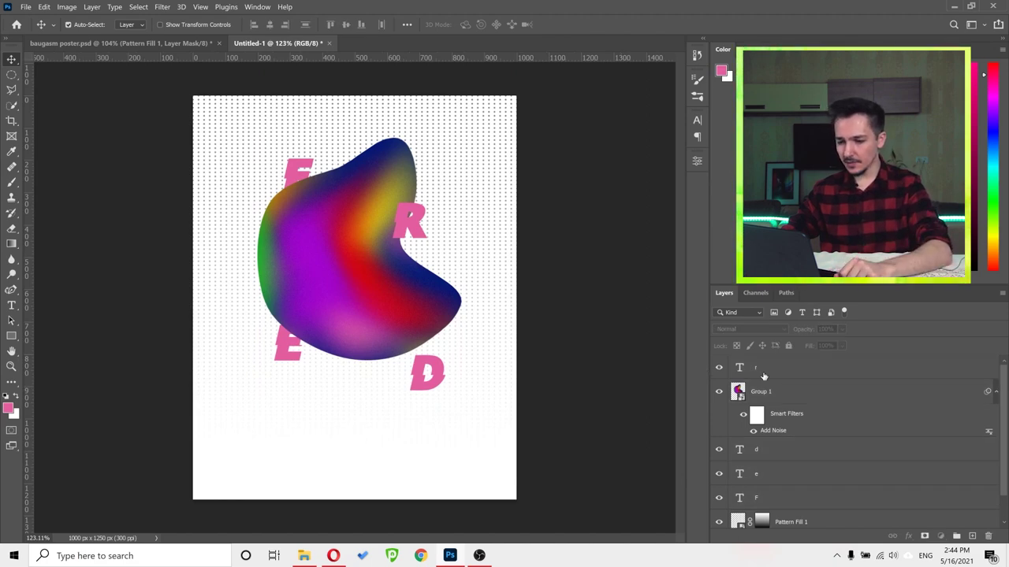
- Select the r, d, e and F text layers and lower their opacity, trying 20% and settling on 30%
click(765, 375)
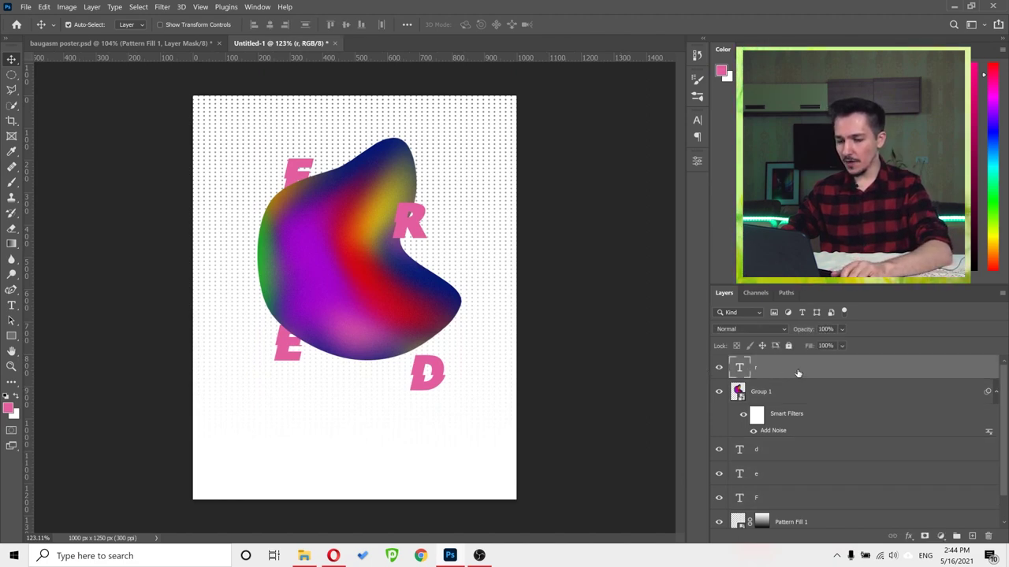
ctrl+click(786, 452)
shift+click(785, 498)
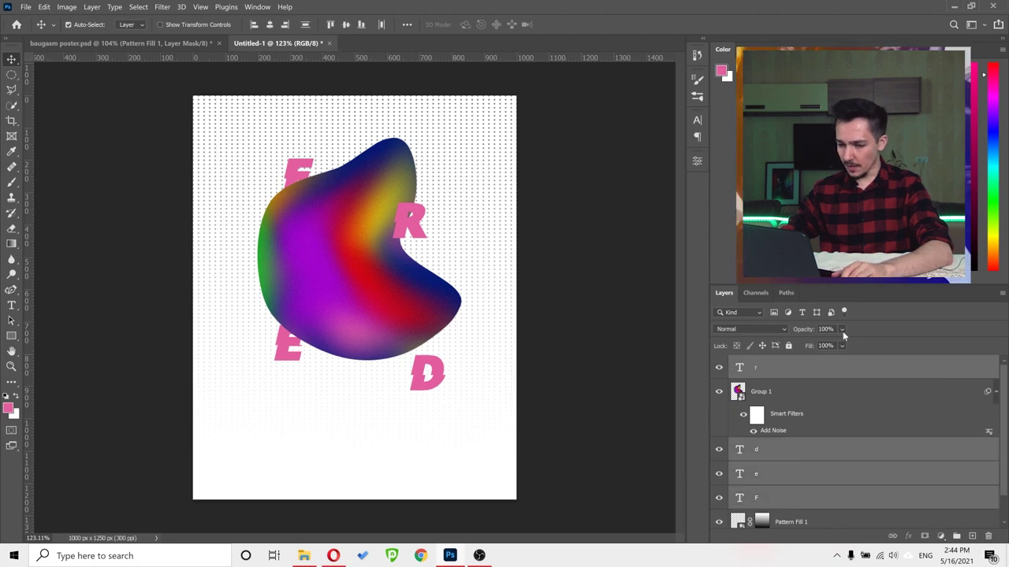
text(20)
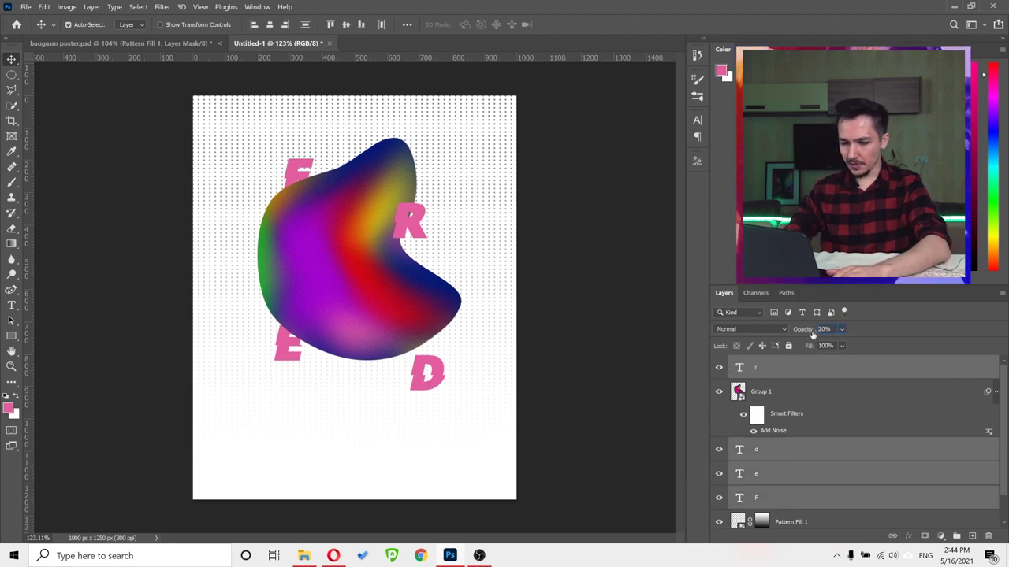
key(Return)
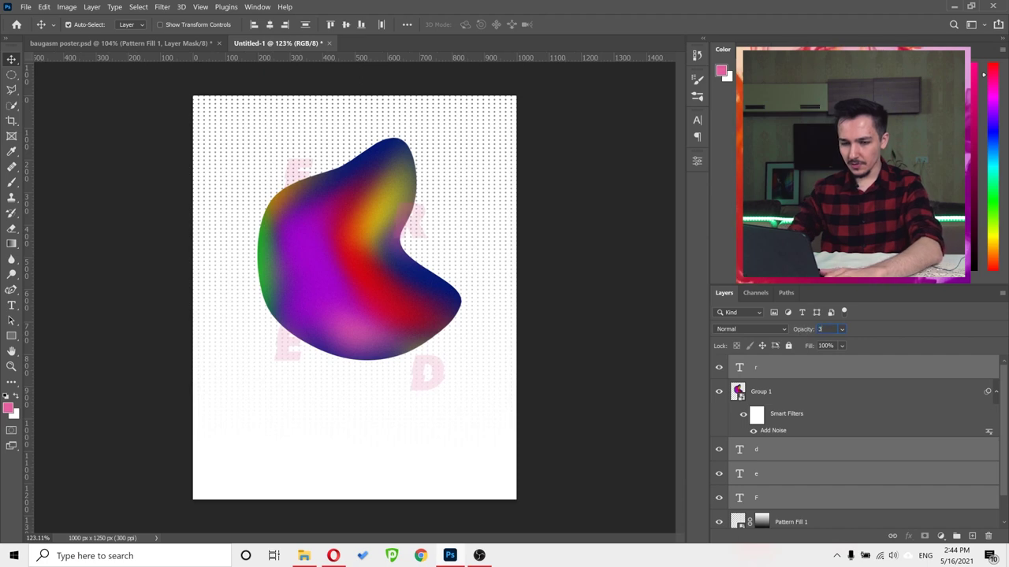
text(30)
key(Return)
- Add the text DAY 365 in black 10.15 pt Felix below the gradient shape and position it near the poster's lower edge
scroll(828, 482, down, 1)
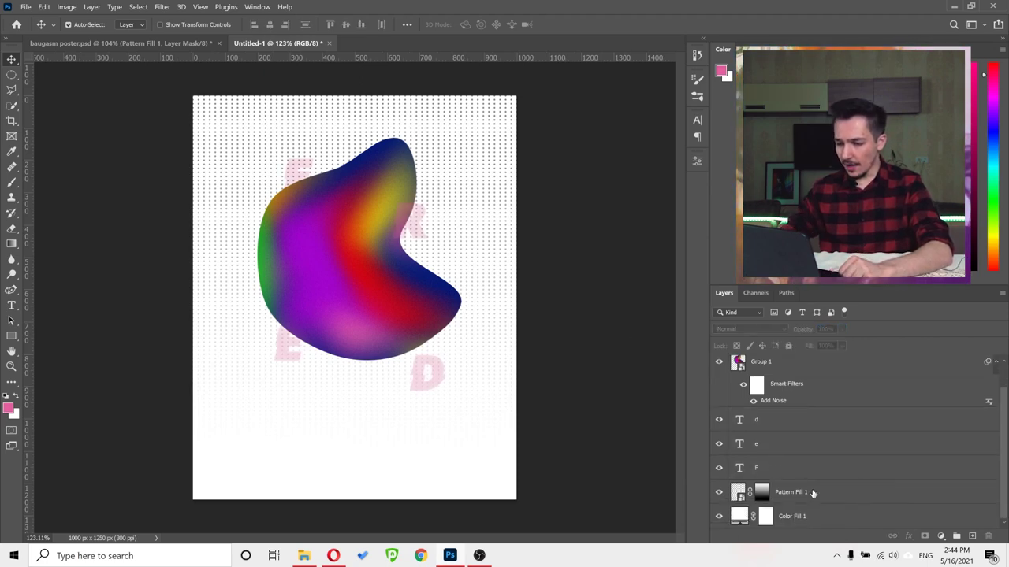
click(11, 305)
click(474, 26)
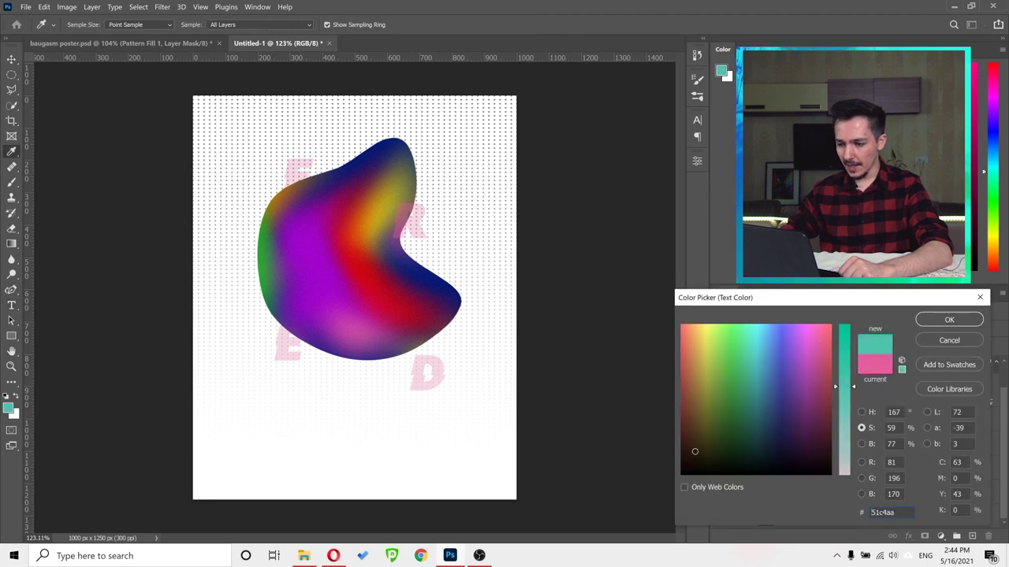
key(Return)
click(349, 464)
text(DAY 365)
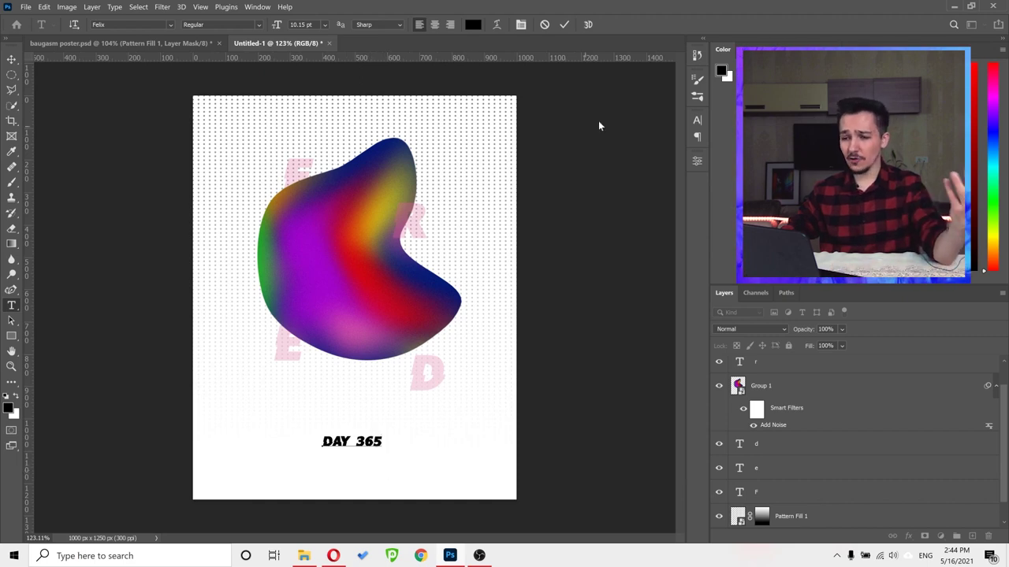
click(565, 24)
key(v)
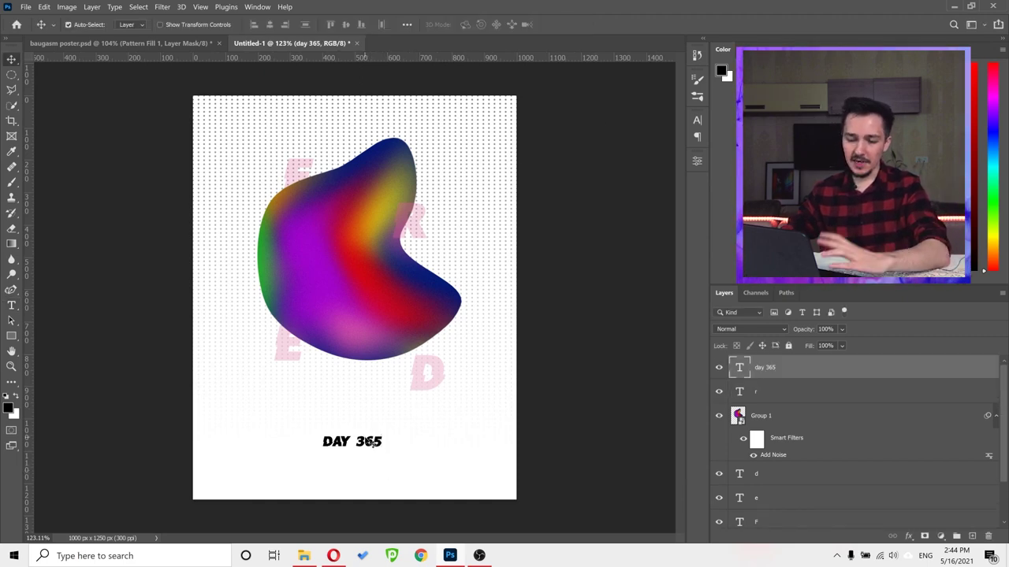
drag(384, 446, 378, 464)
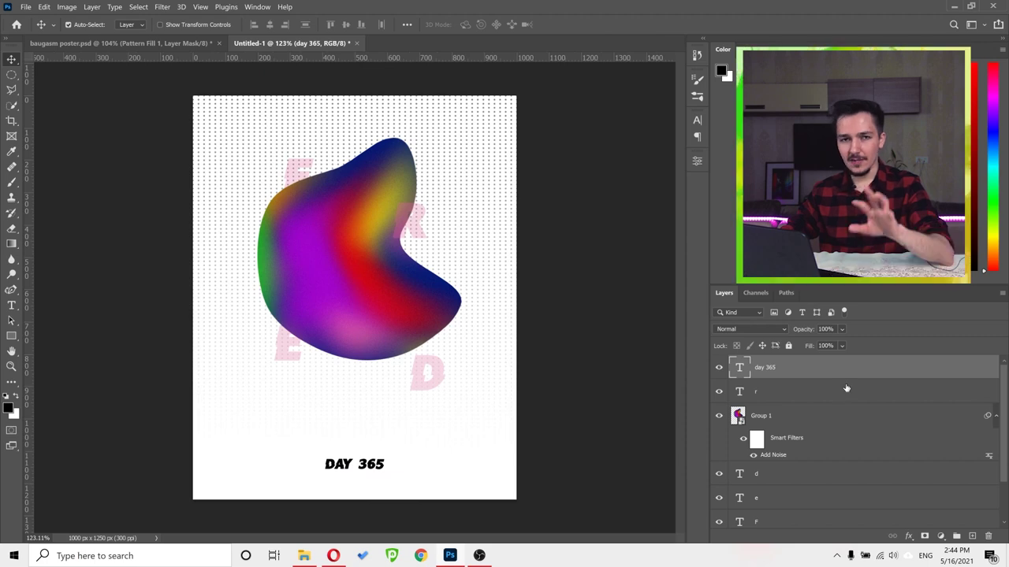
- Examine the finished reference poster in baugasm poster.psd up close and return to the Untitled-1 document
click(163, 42)
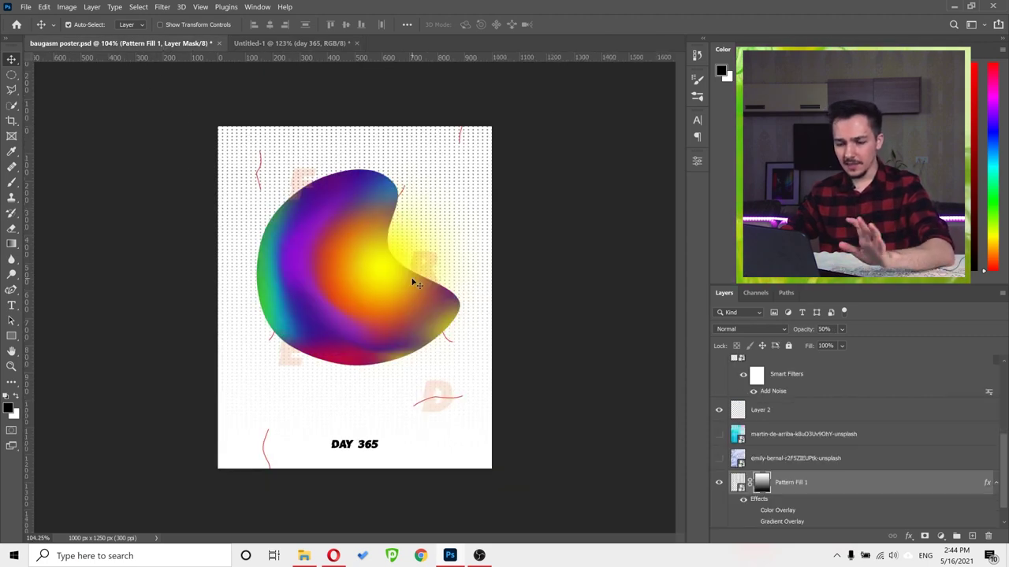
scroll(291, 177, up, 4)
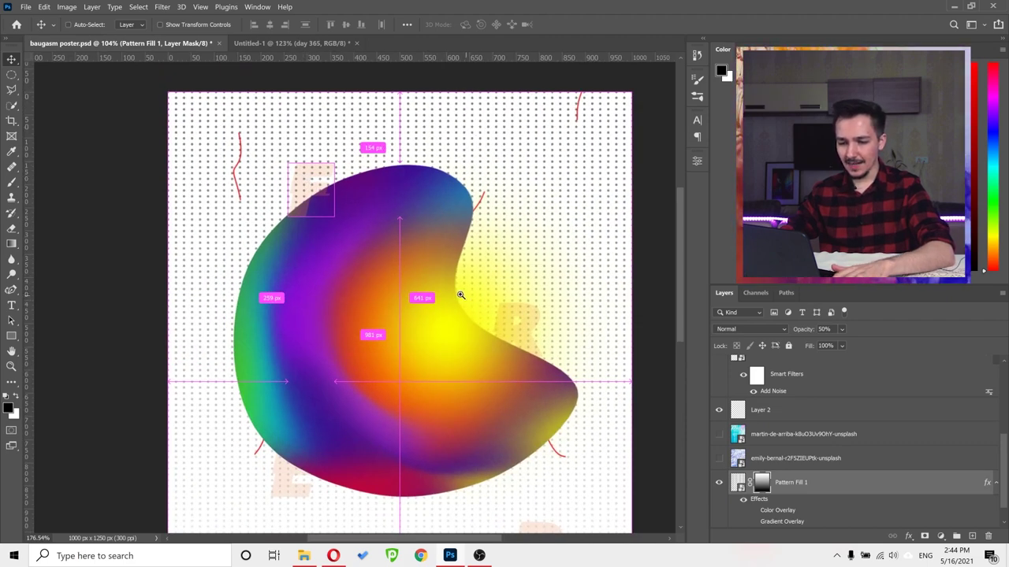
scroll(460, 292, down, 3)
scroll(450, 292, up, 2)
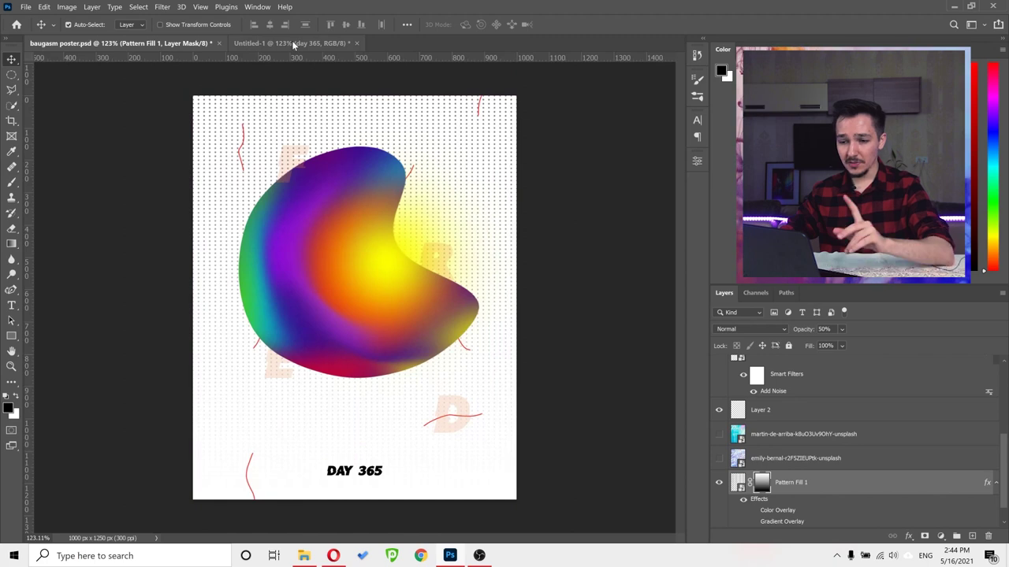
click(293, 44)
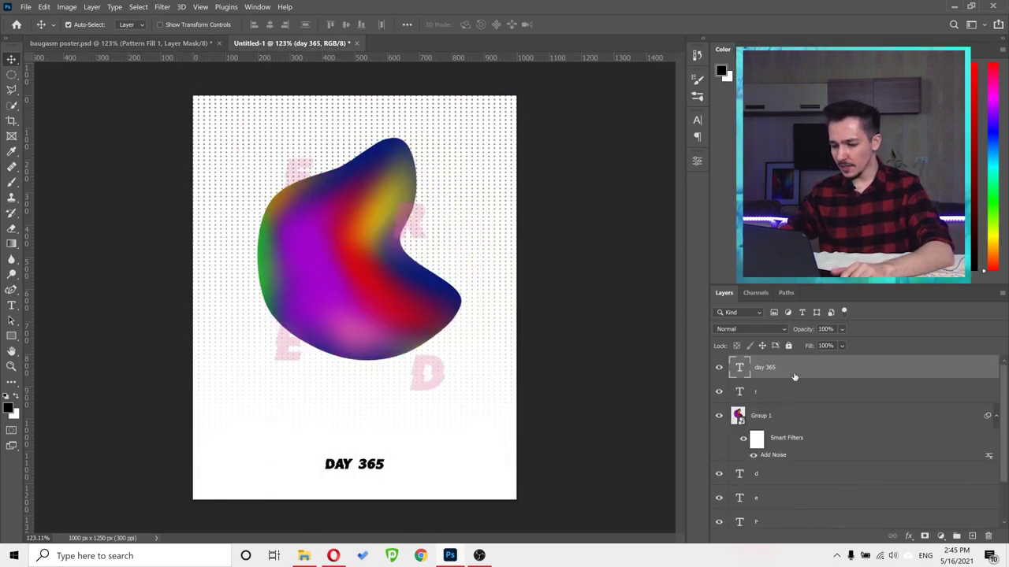
- Select the Group 1 gradient shape together with the r, d, e and F letters and scale them up to about 118%
scroll(793, 405, down, 2)
shift+click(790, 470)
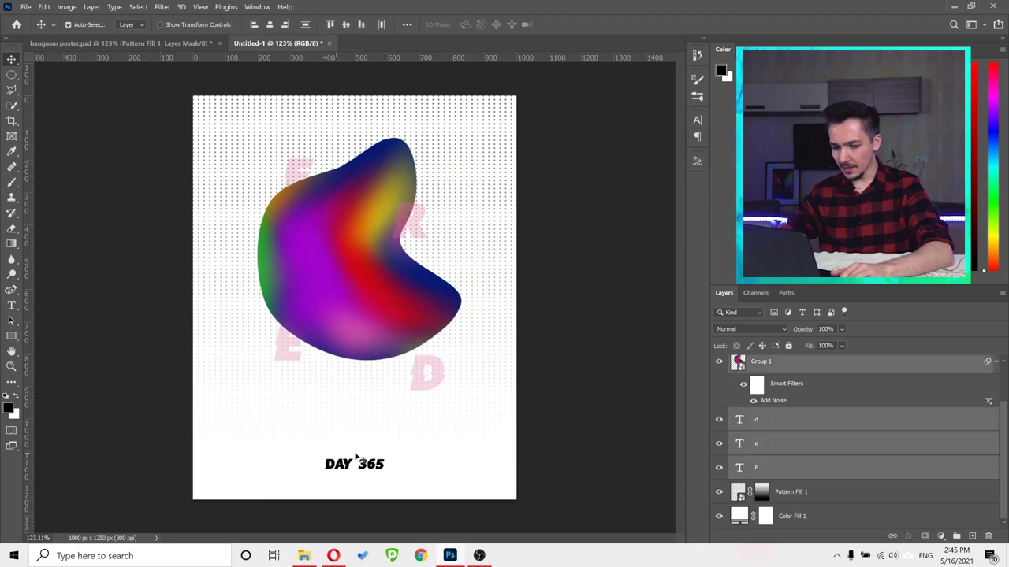
scroll(795, 465, up, 2)
ctrl+click(768, 368)
key(ctrl+t)
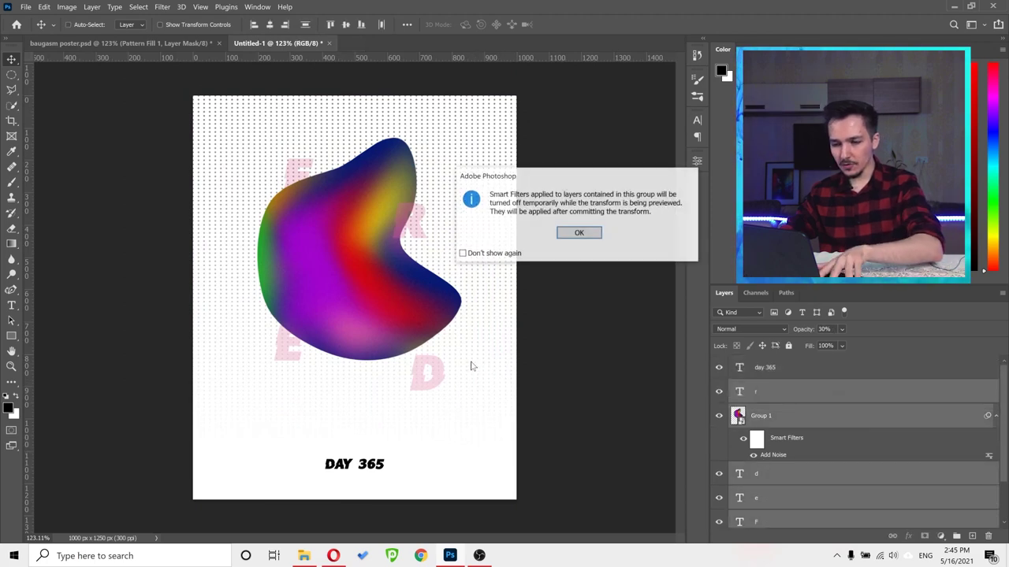
click(583, 235)
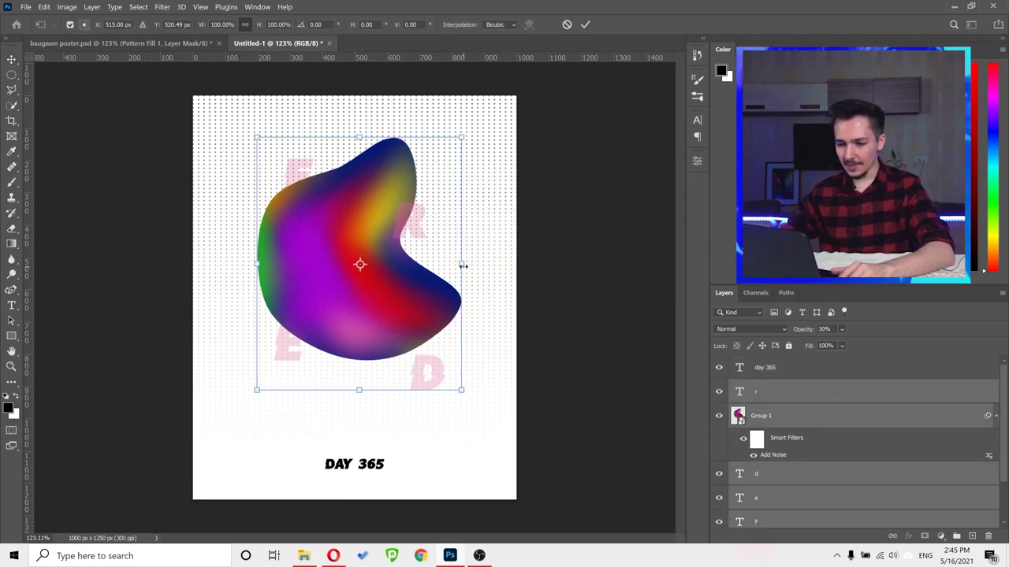
drag(462, 265, 481, 268)
key(Return)
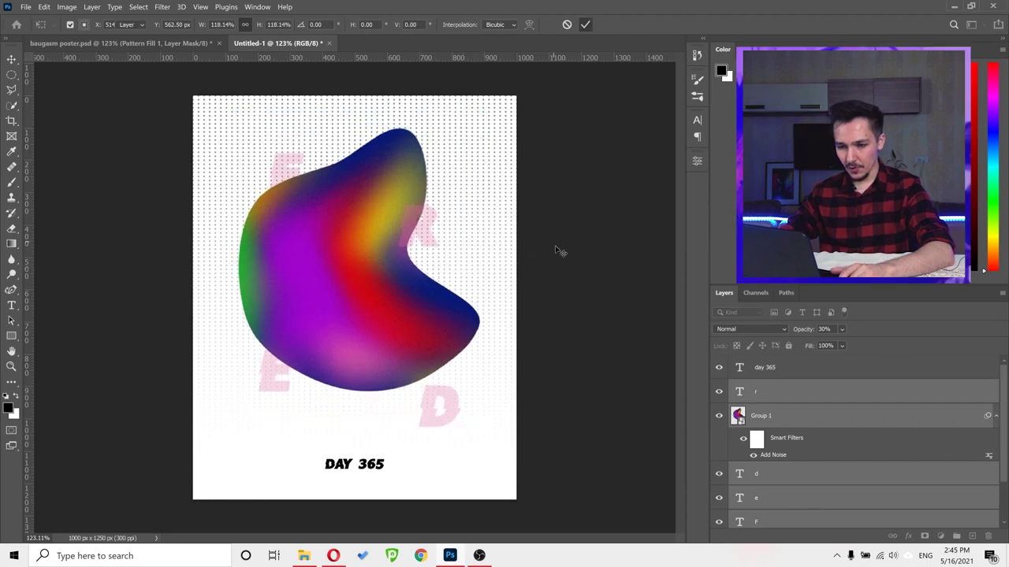
- Add a new layer above the Group 1 gradient shape and set up the Brush with bright yellow and 100% flow
click(195, 44)
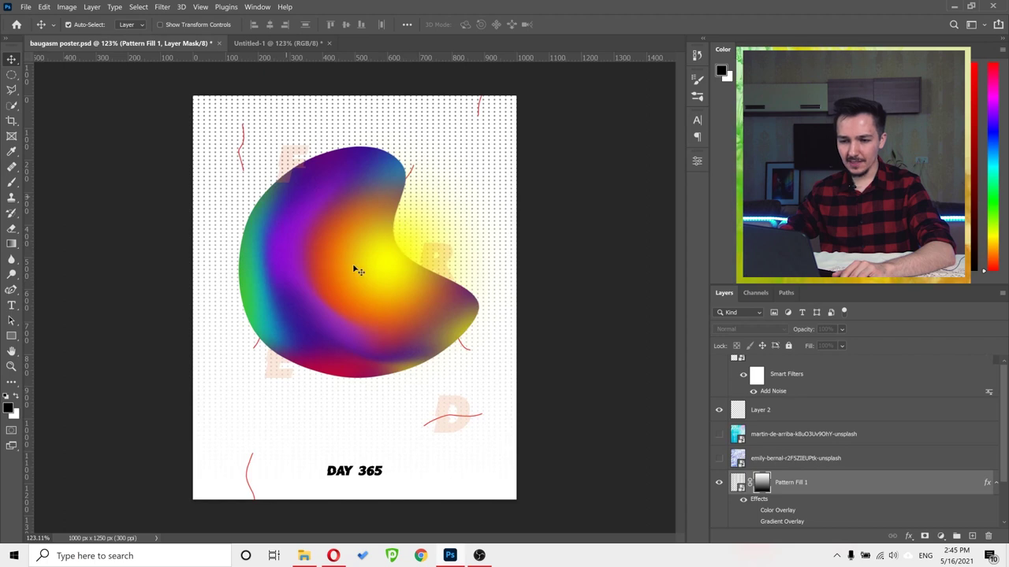
click(253, 45)
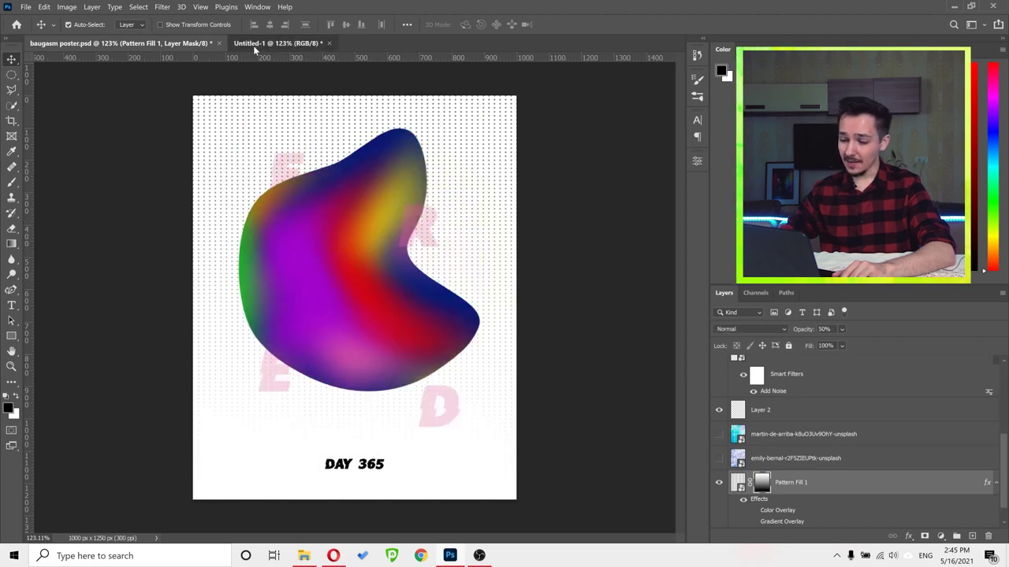
click(828, 418)
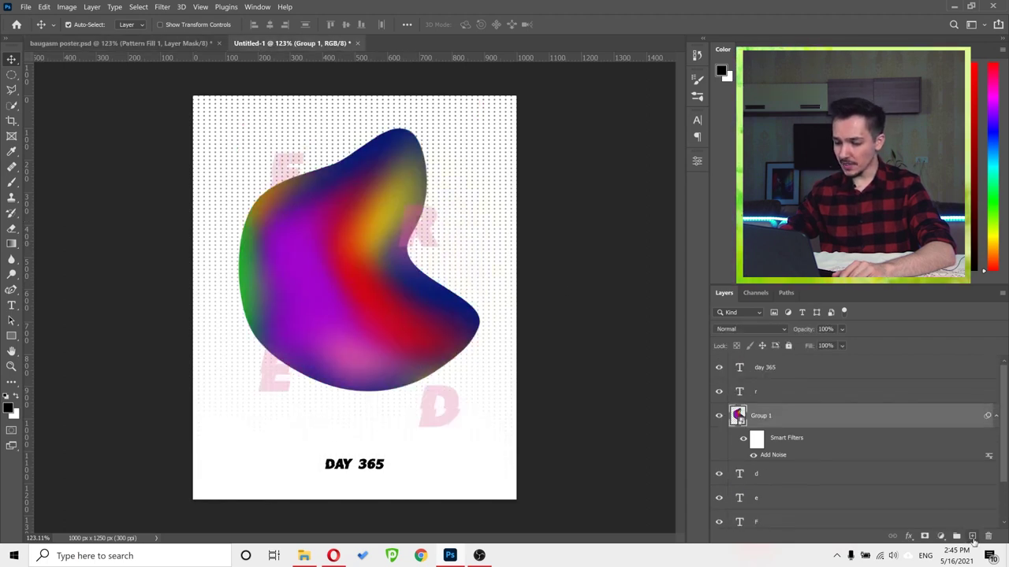
key(ctrl+shift+alt+n)
right_click(11, 186)
click(59, 181)
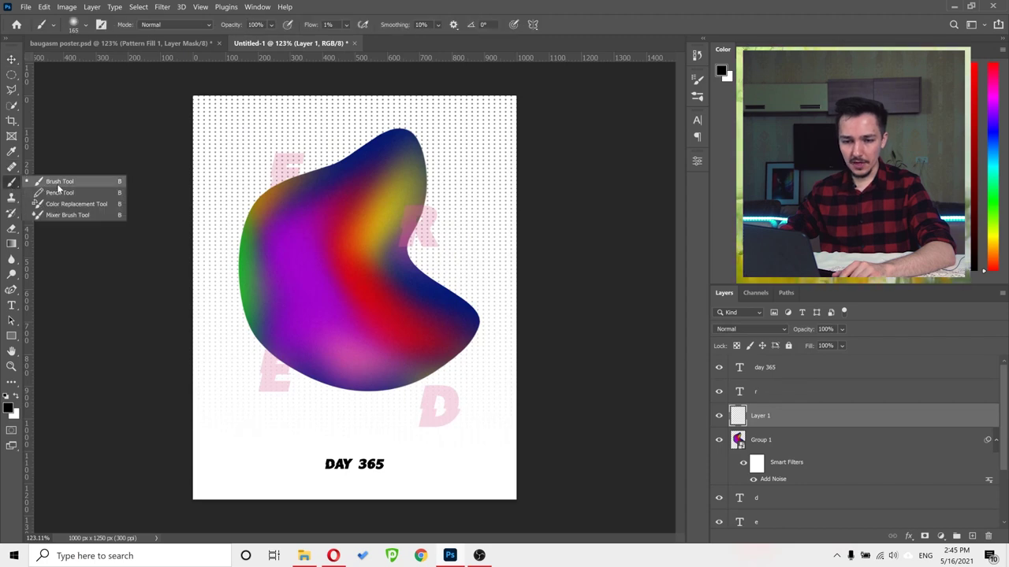
click(8, 408)
click(844, 326)
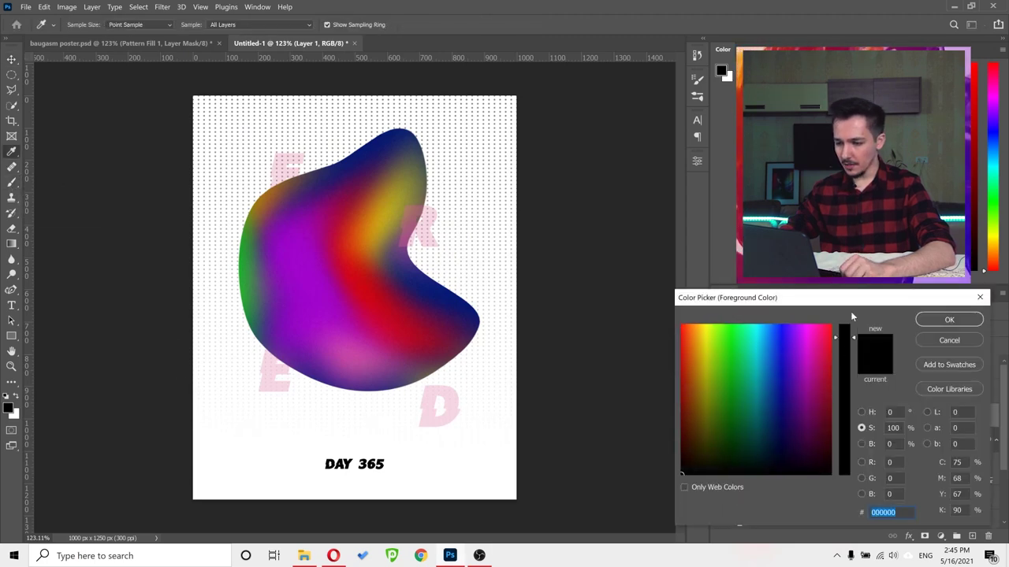
click(706, 326)
click(948, 319)
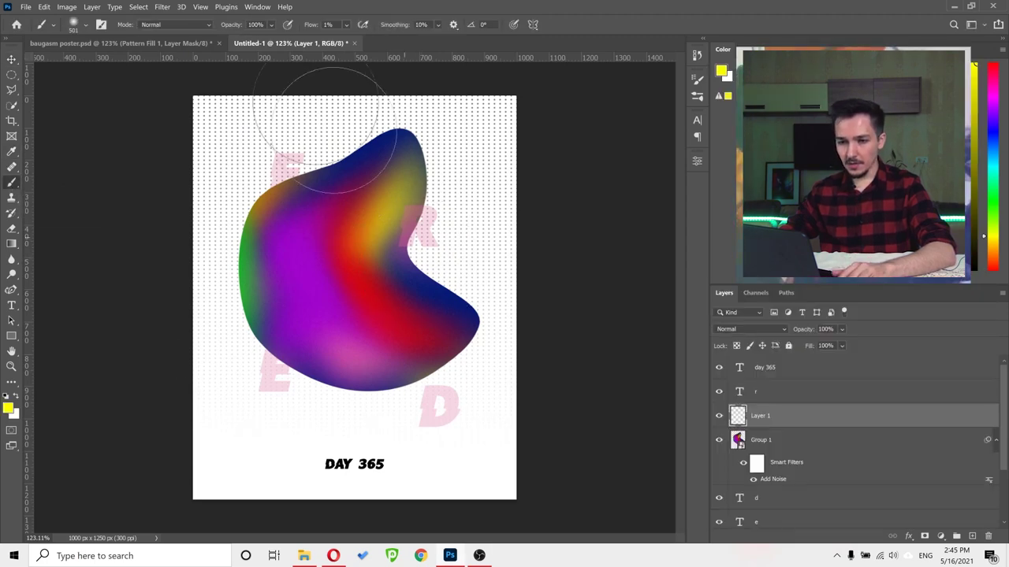
click(85, 25)
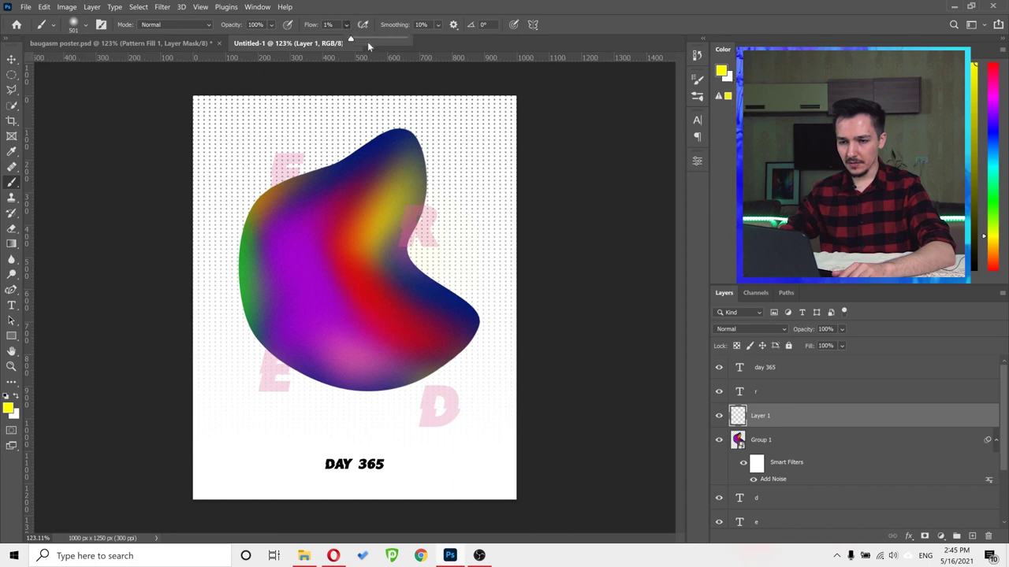
- Try painting a soft yellow glow over the shape's inner notch and enlarging it, and discard that attempt for an empty layer
click(406, 236)
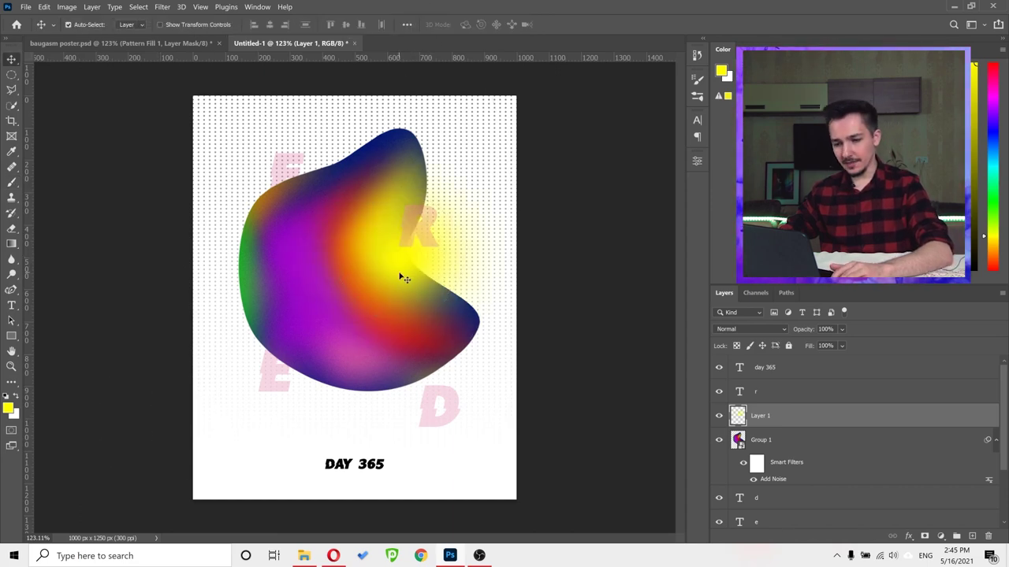
key(v)
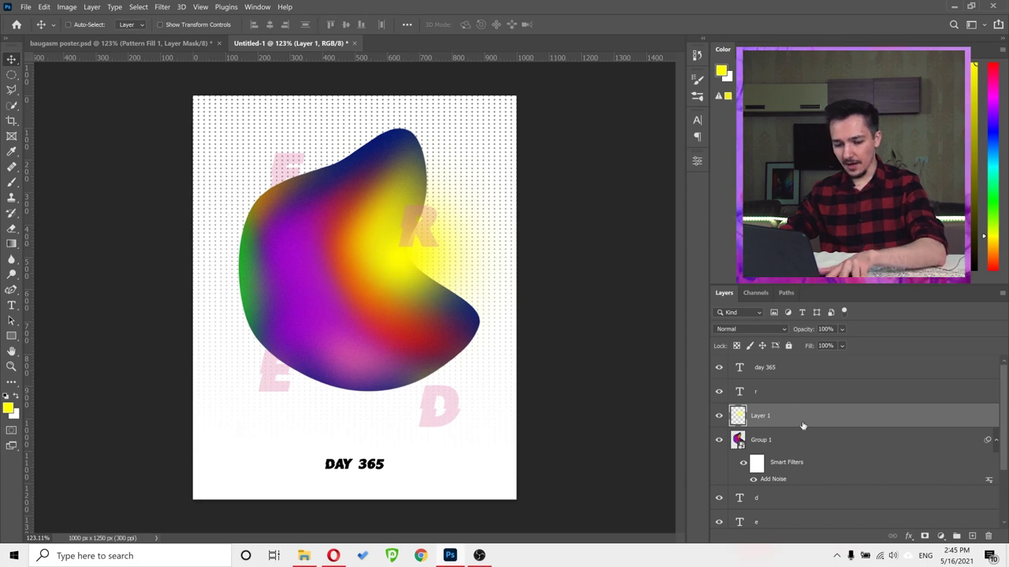
key(ctrl+t)
drag(517, 257, 558, 259)
click(567, 24)
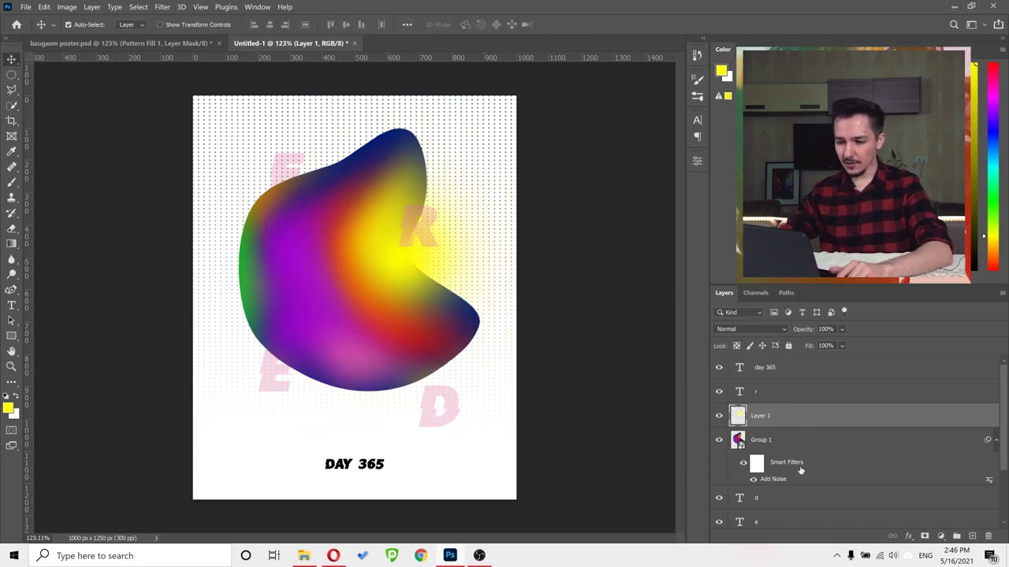
drag(829, 419, 989, 536)
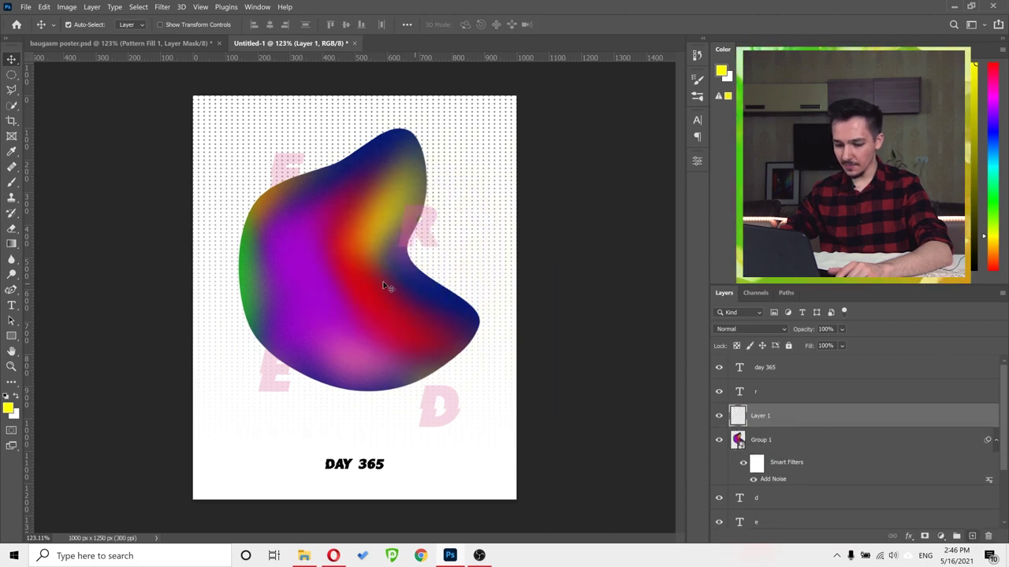
- Paint a soft 400 px yellow glow over the shape's inner notch and enlarge it to about 161%, extending beyond the poster's right edge
key(b)
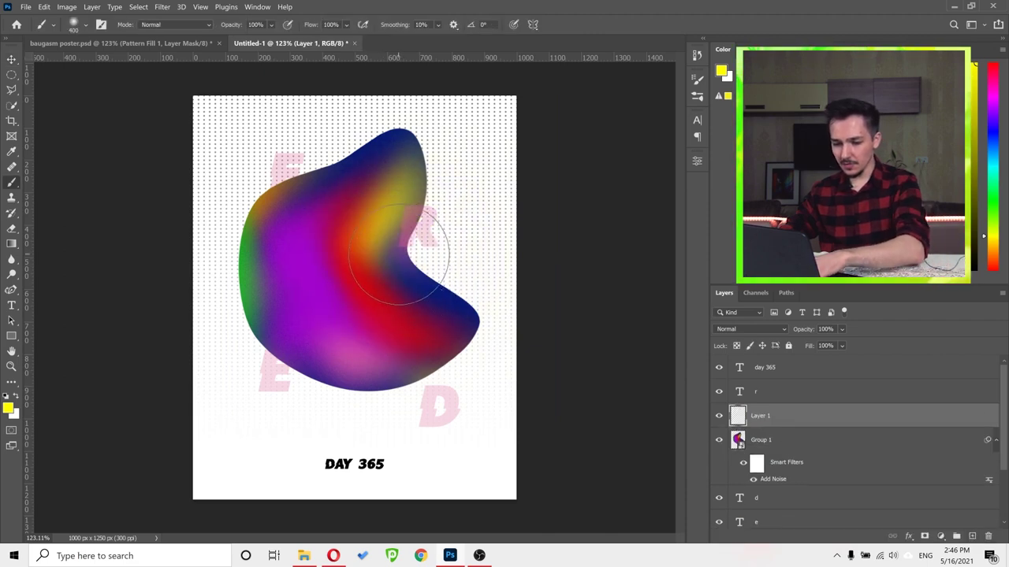
click(405, 268)
key(v)
key(ctrl+t)
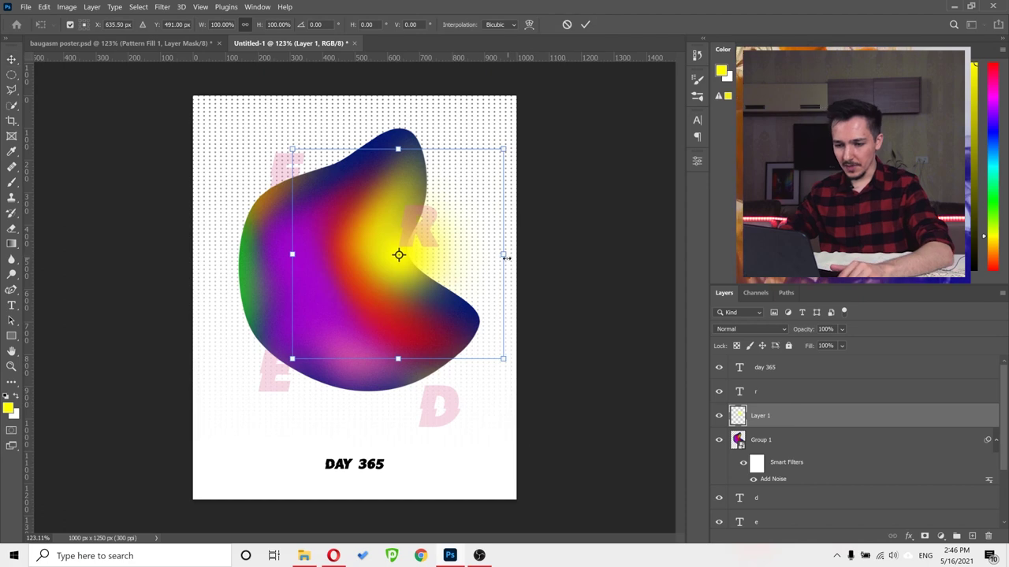
drag(505, 255, 550, 256)
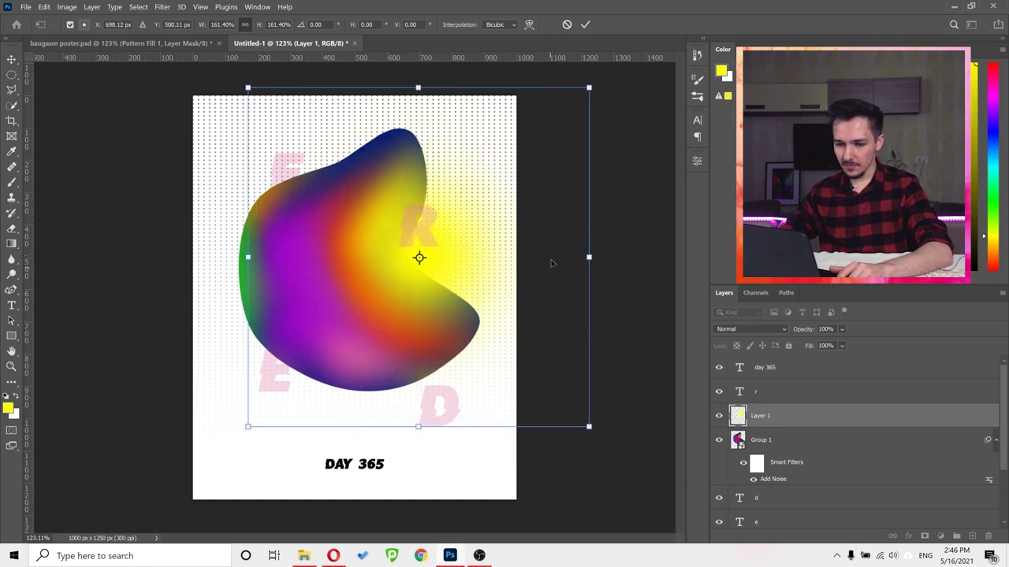
click(587, 24)
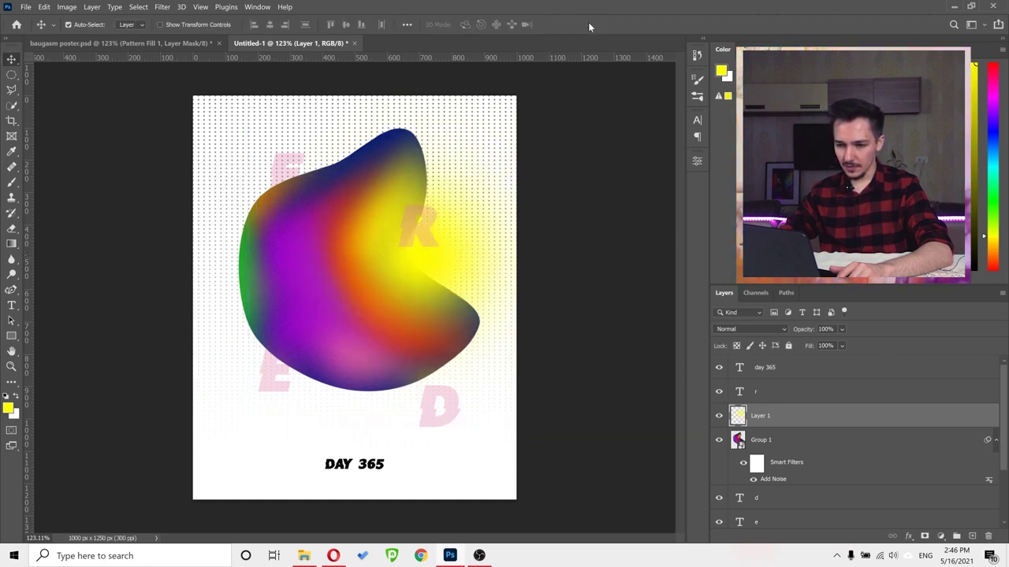
shift+click(782, 446)
drag(308, 325, 306, 326)
click(146, 289)
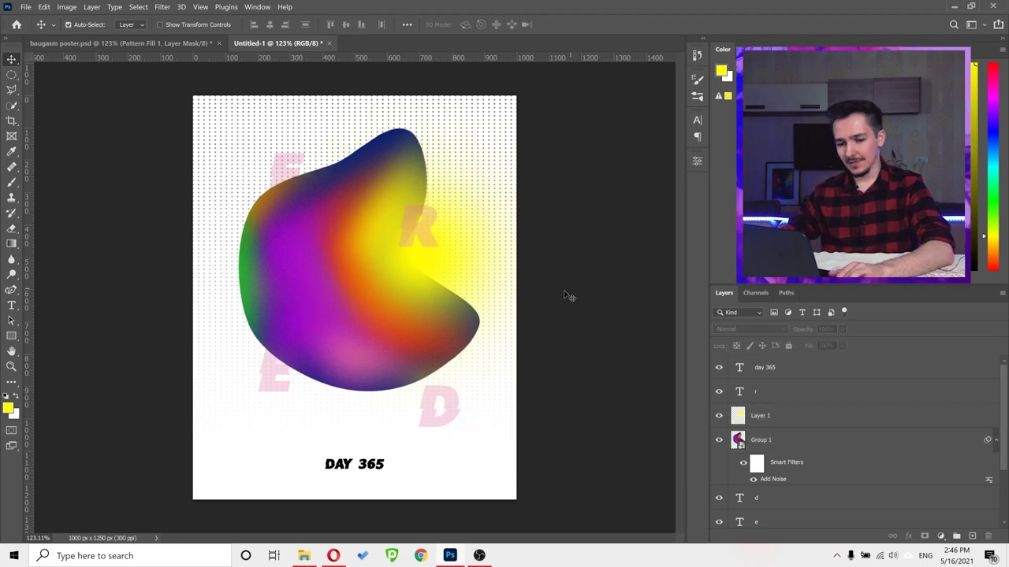
- Add a new layer above the day 365 text layer and set the foreground color to pinkish red ea0053
click(800, 377)
click(971, 536)
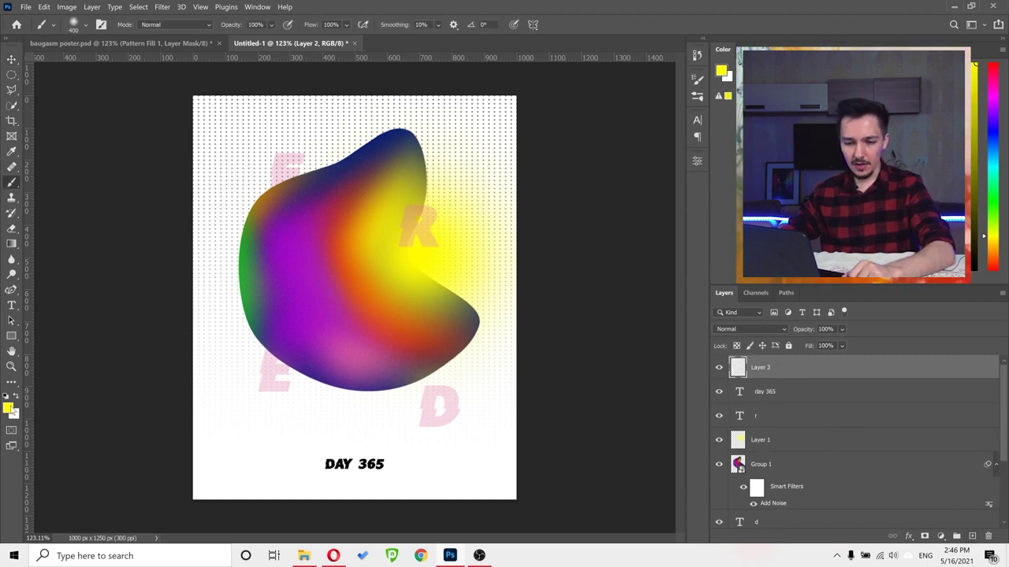
click(9, 406)
click(689, 329)
mouse_move(689, 329)
mouse_down()
mouse_move(681, 331)
mouse_move(823, 339)
mouse_up()
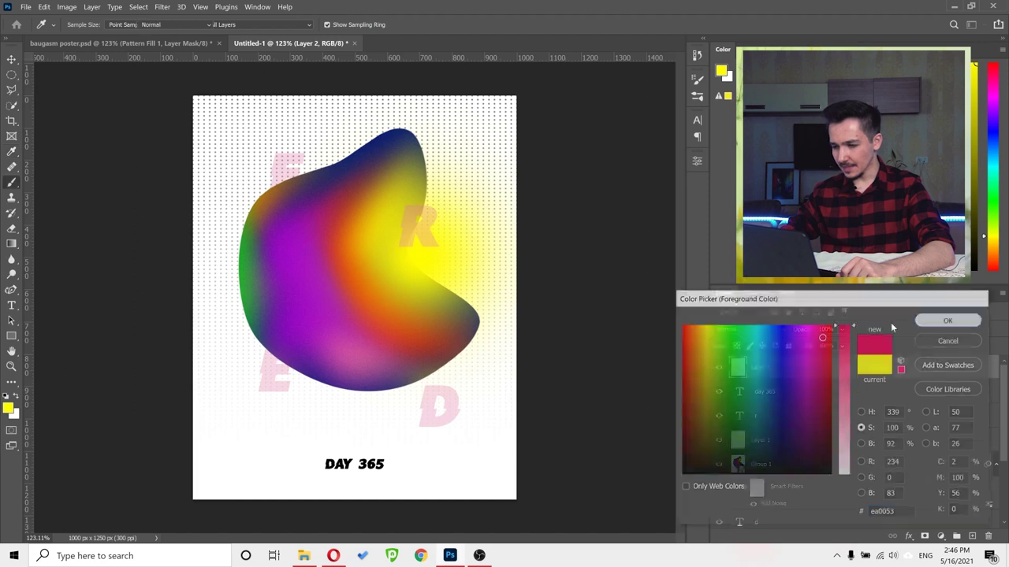
click(949, 319)
- Set the brush to 100% hardness and a size of 2 px
key(b)
click(86, 25)
drag(86, 93, 208, 93)
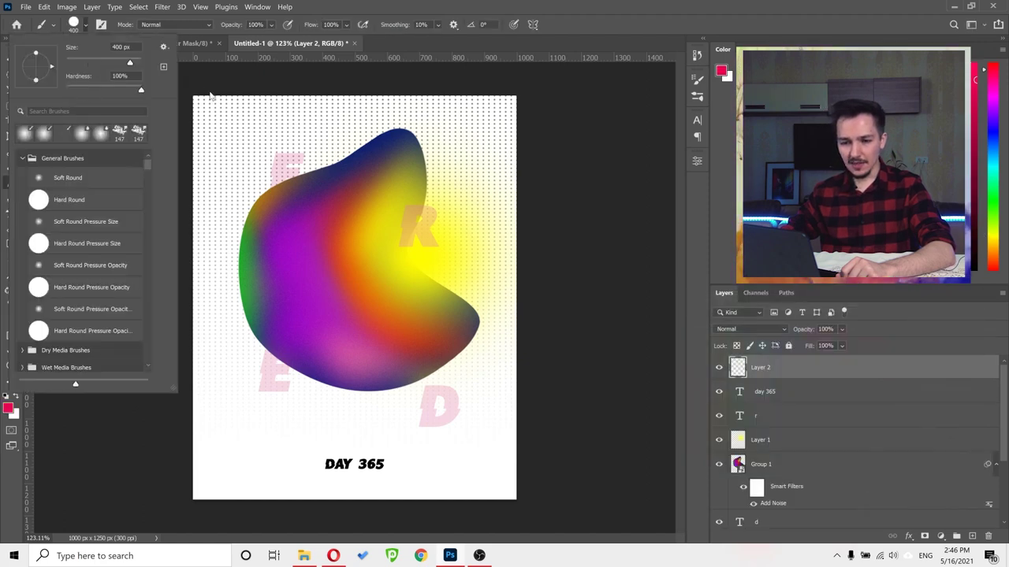
click(118, 47)
text(2)
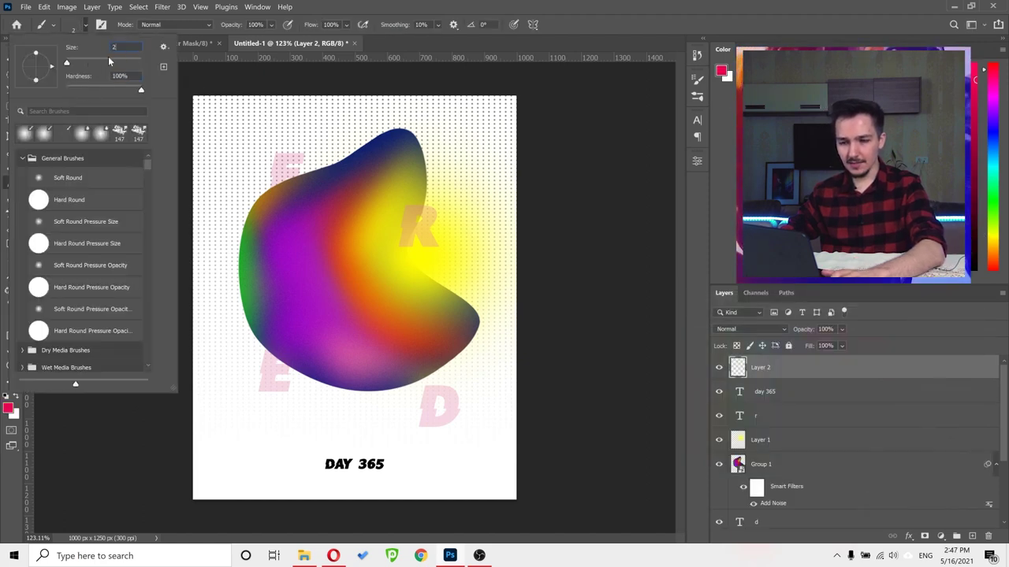
key(Tab)
key(Return)
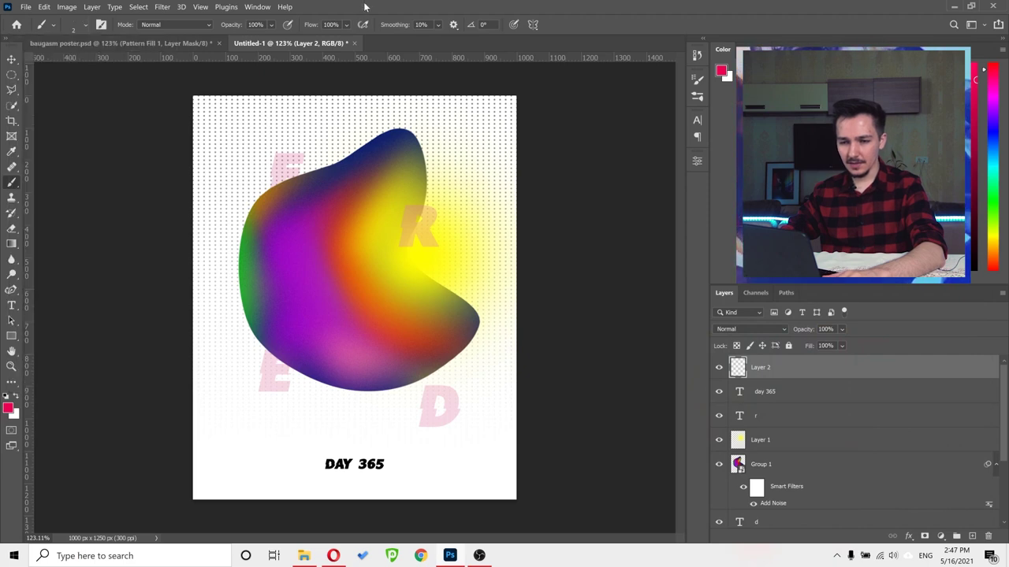
- Paint thin wavy pinkish-red lines scattered around the poster, some crossing the edges of the gradient shape
scroll(421, 191, up, 2)
scroll(421, 190, up, 1)
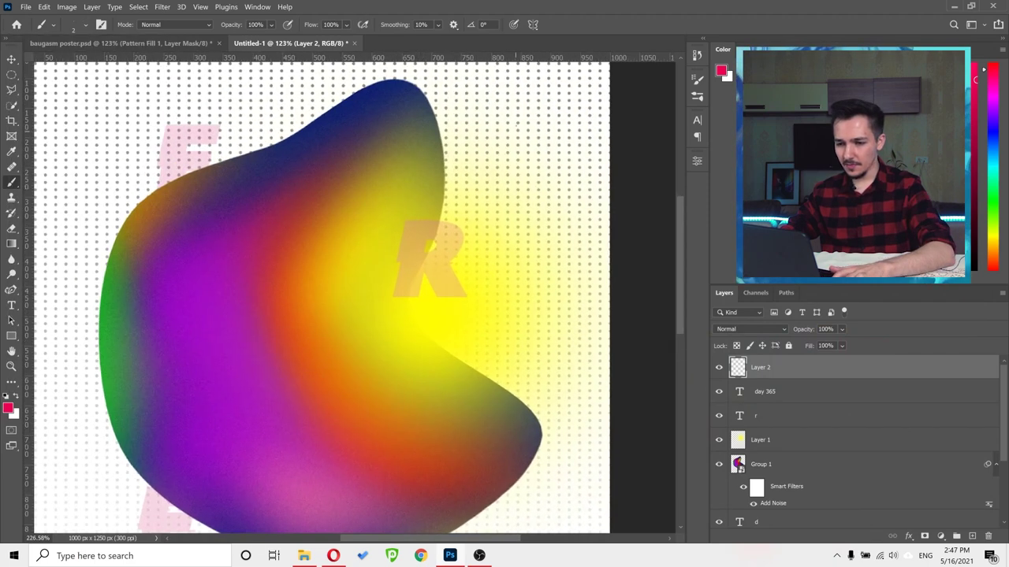
scroll(289, 200, down, 4)
scroll(290, 200, up, 3)
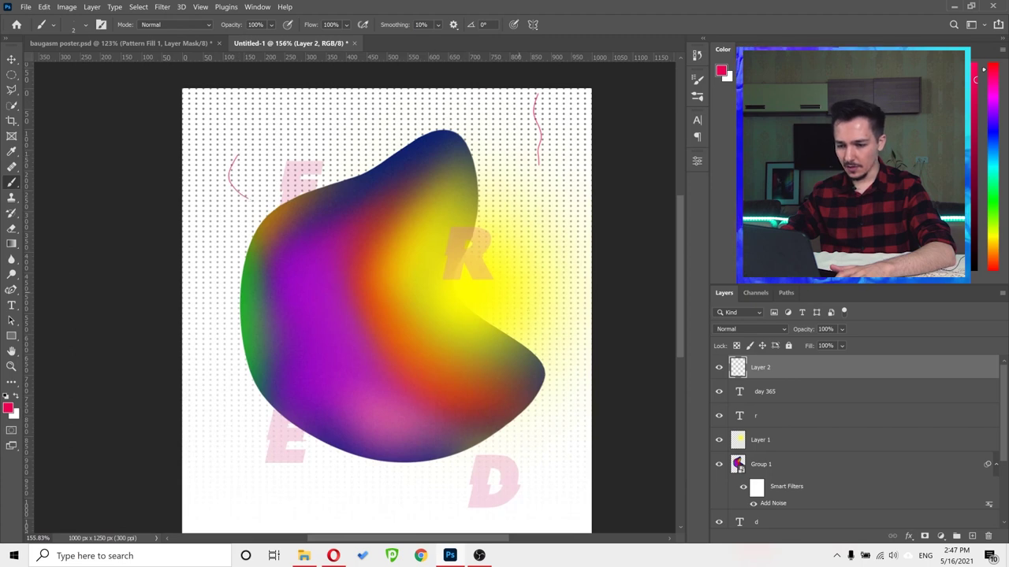
scroll(386, 300, down, 3)
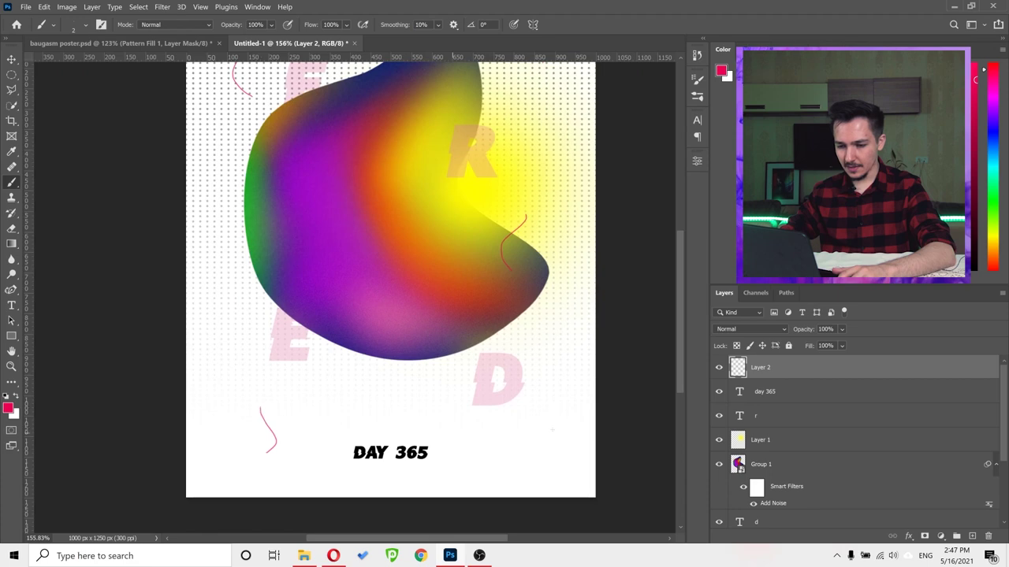
scroll(403, 372, down, 3)
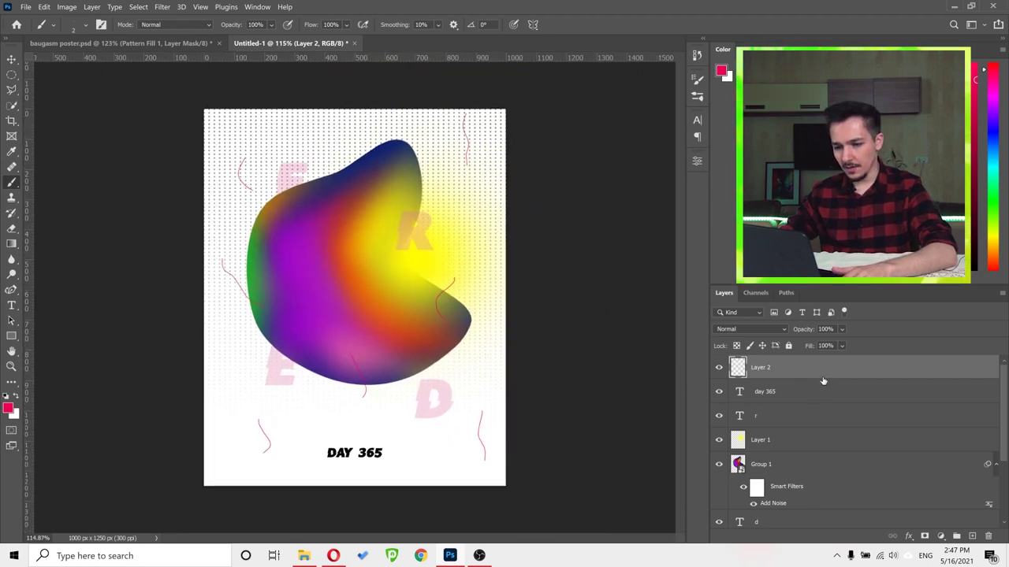
- Move Layer 2 with the thin wavy lines directly below the Group 1 gradient shape in the layer order
drag(788, 374, 791, 497)
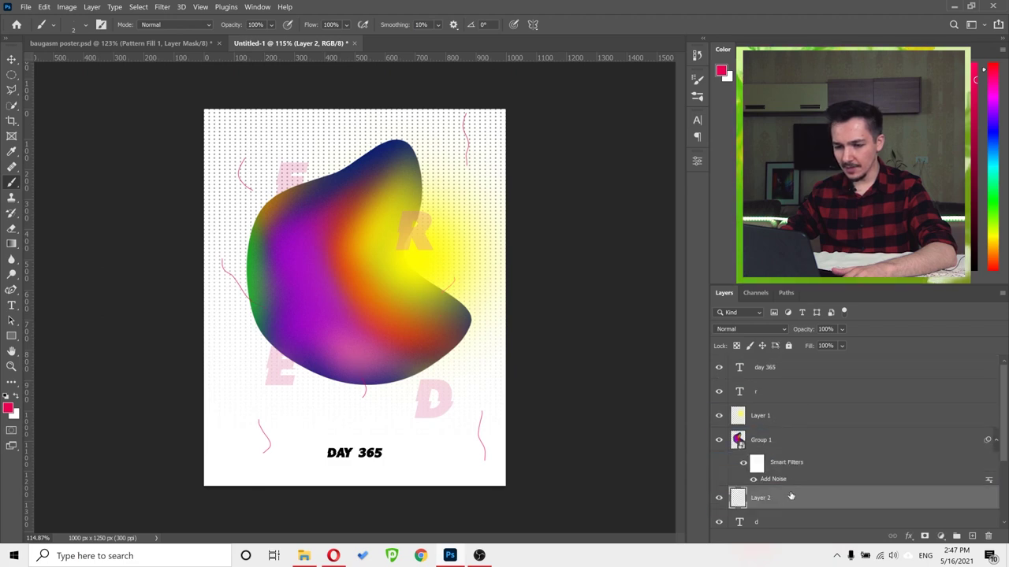
key(v)
scroll(351, 262, up, 1)
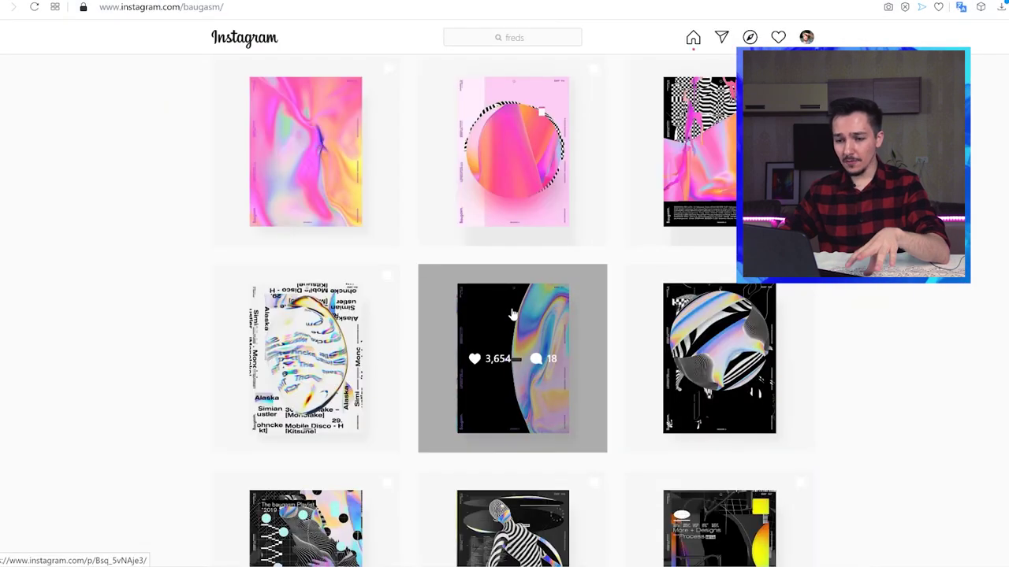
- Switch to the browser and look through the posters on the baugasm Instagram profile for inspiration
scroll(534, 335, down, 3)
scroll(535, 333, down, 3)
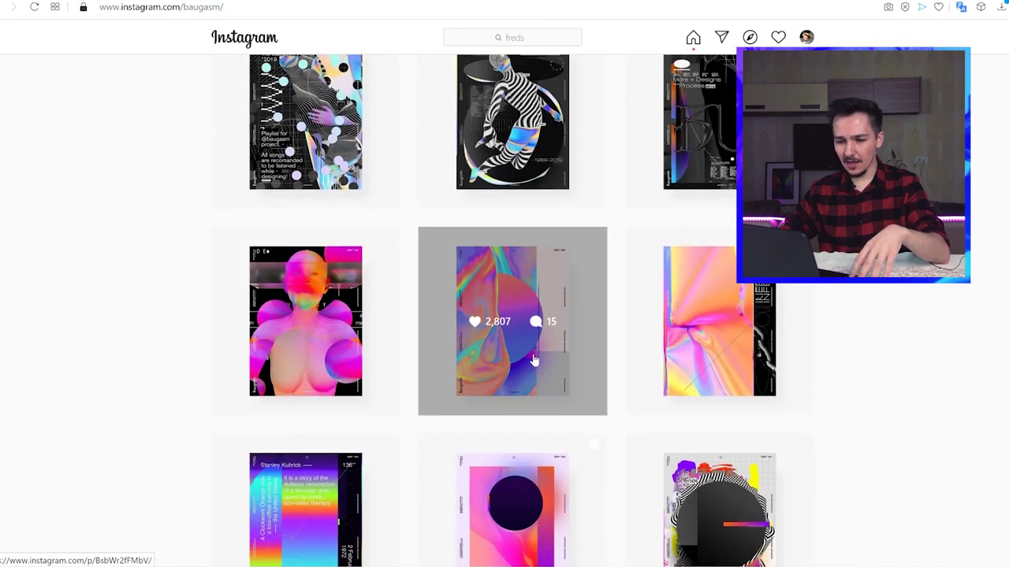
scroll(535, 347, down, 3)
scroll(535, 345, down, 3)
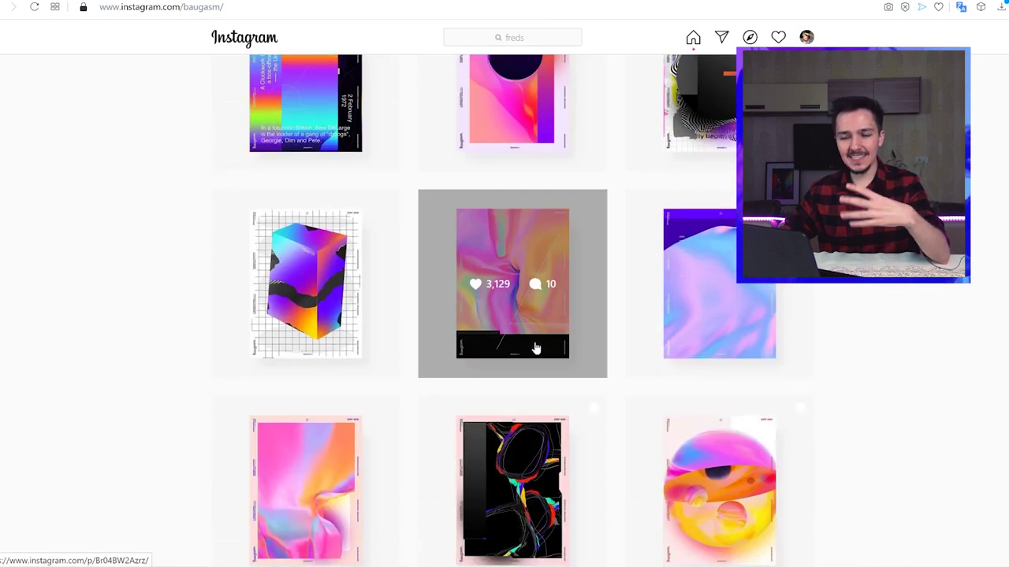
scroll(682, 371, down, 3)
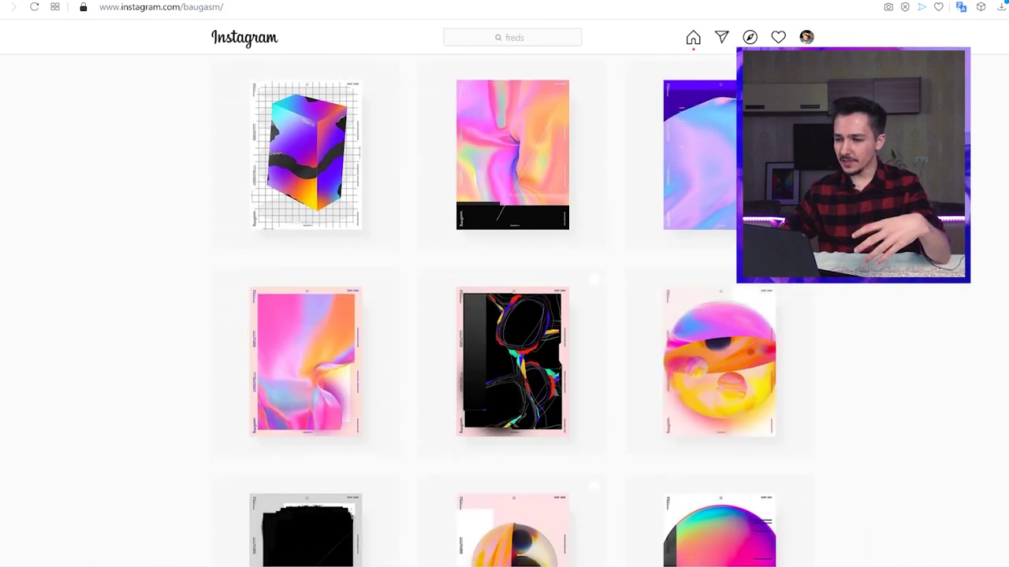